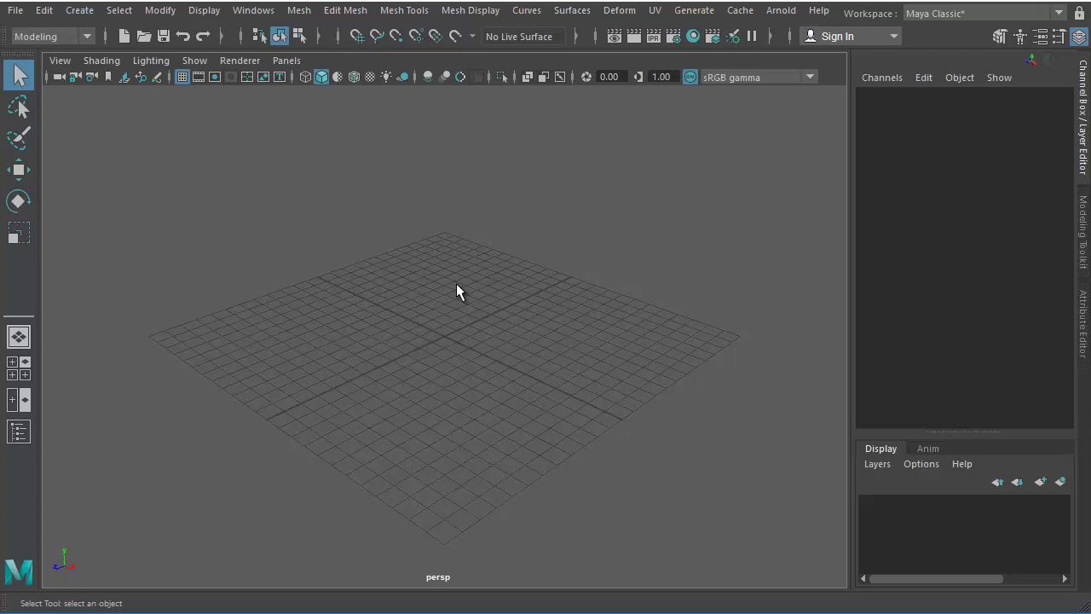
# Step: Switch to the four-view layout and import mini_cooper2.jpg from the Car Modeling folder as an image plane in the side view
pyautogui.press('space')
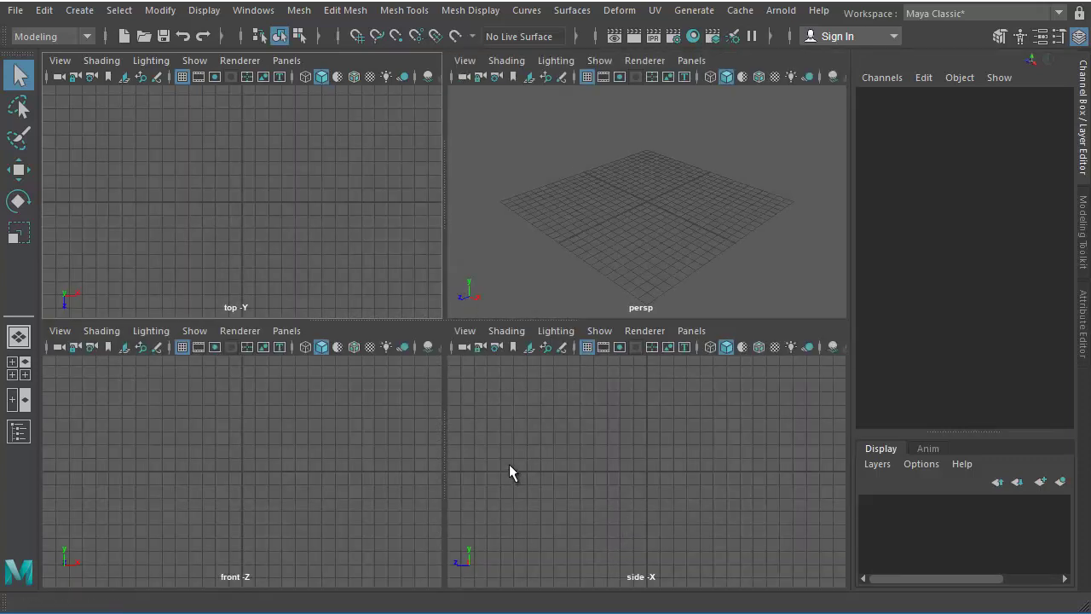
pyautogui.click(464, 331)
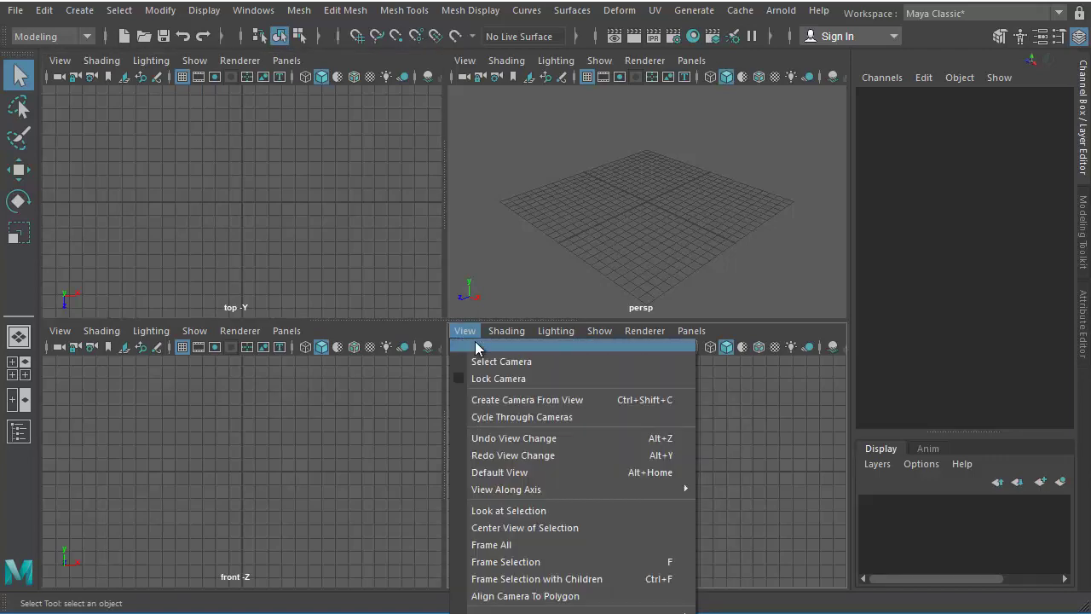
pyautogui.click(483, 352)
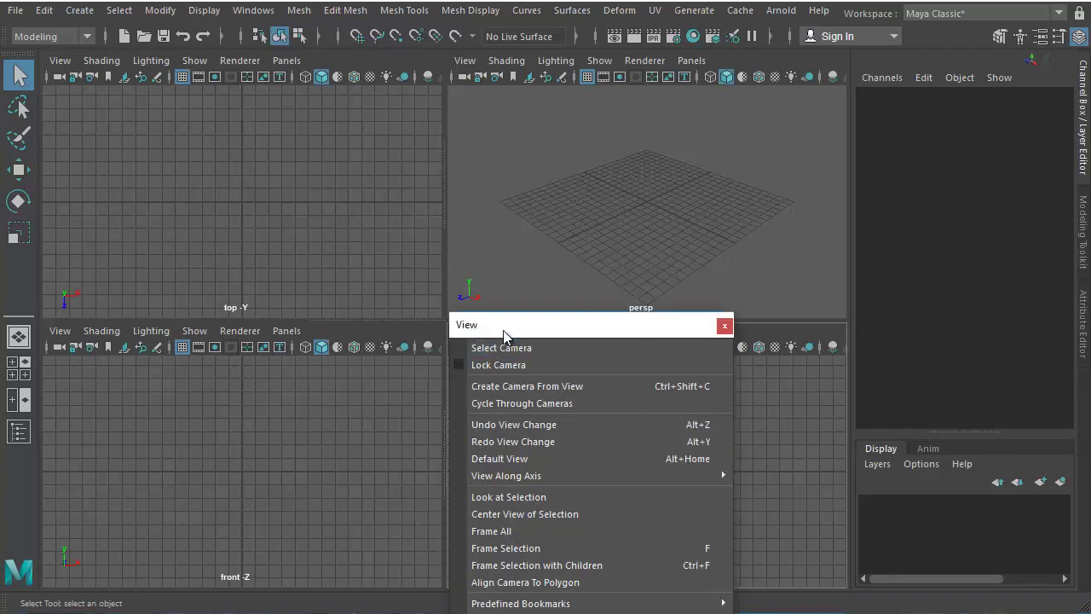
pyautogui.moveTo(502, 336); pyautogui.dragTo(523, 150)
pyautogui.moveTo(526, 514)
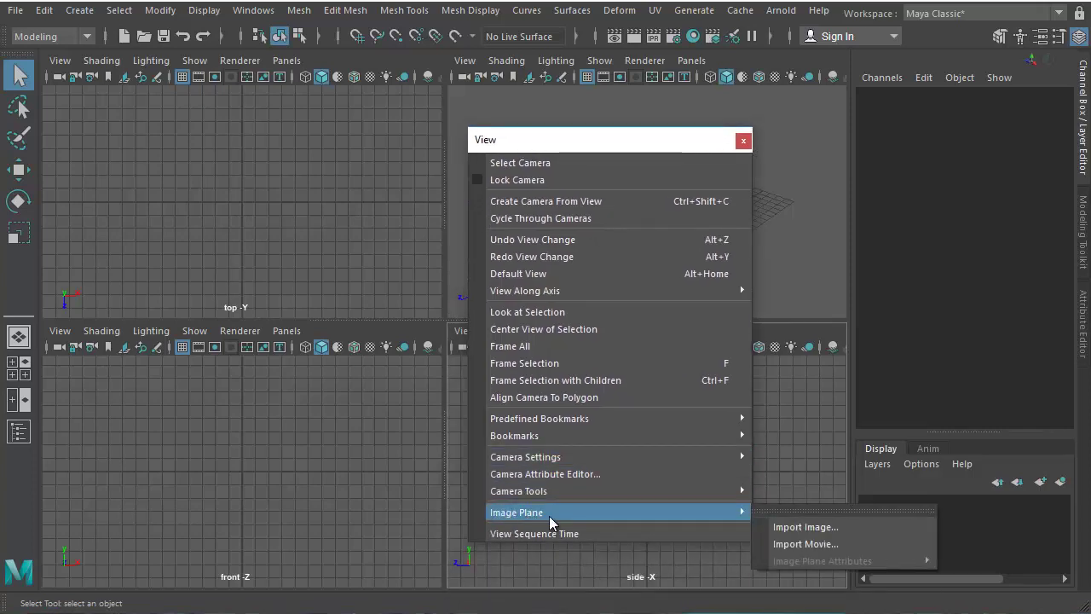
pyautogui.click(802, 530)
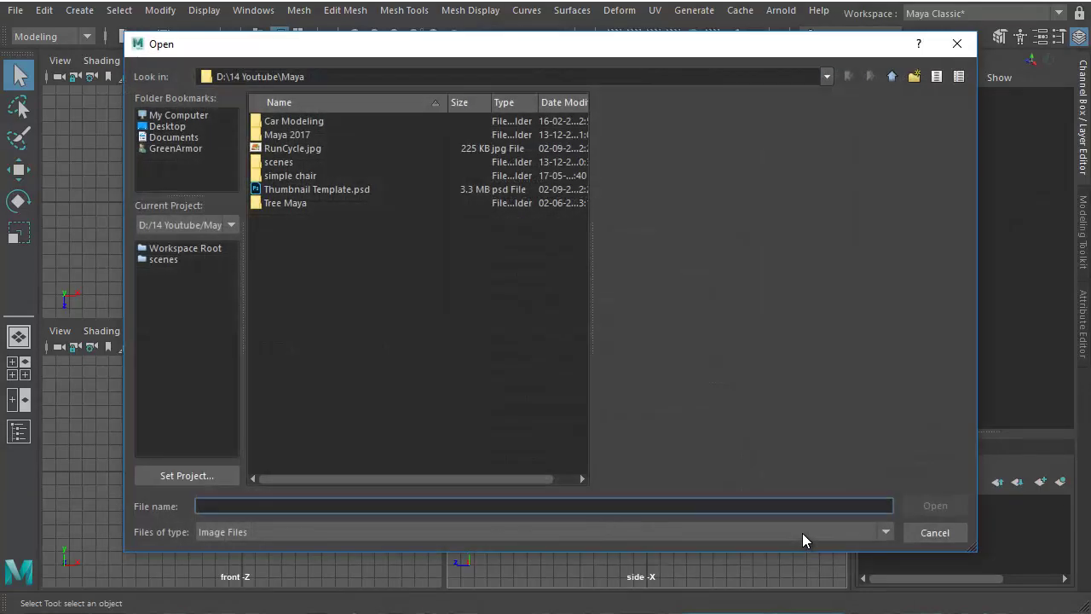
pyautogui.doubleClick(300, 121)
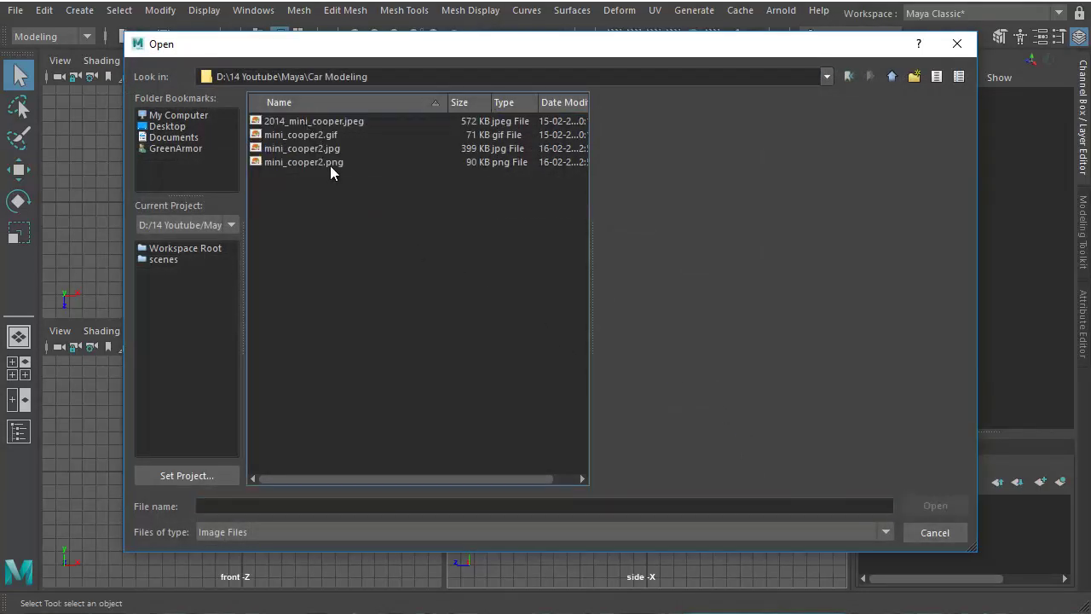
pyautogui.click(302, 149)
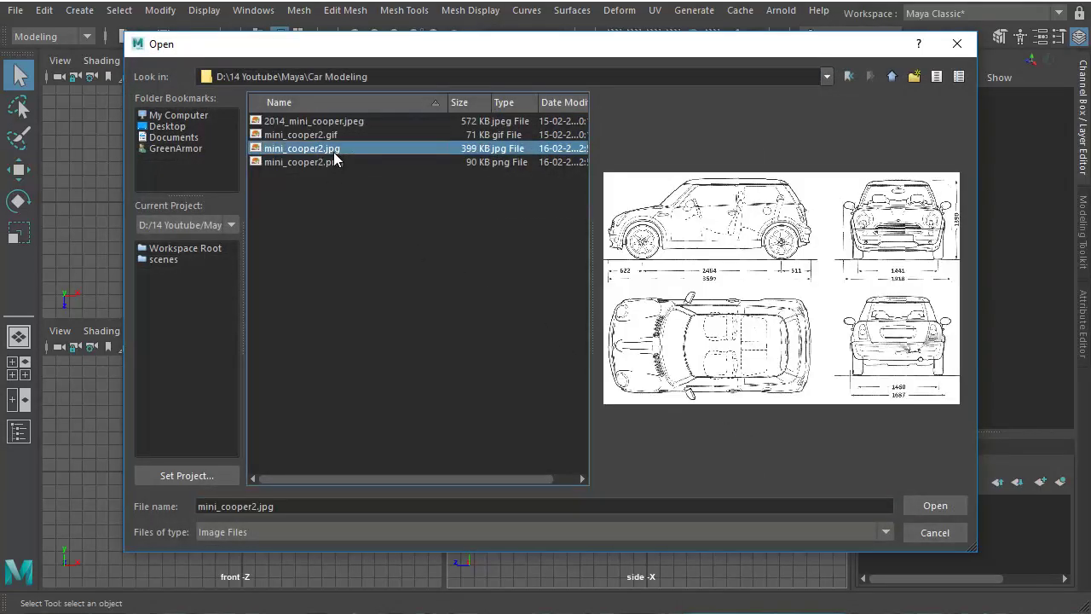
pyautogui.click(949, 508)
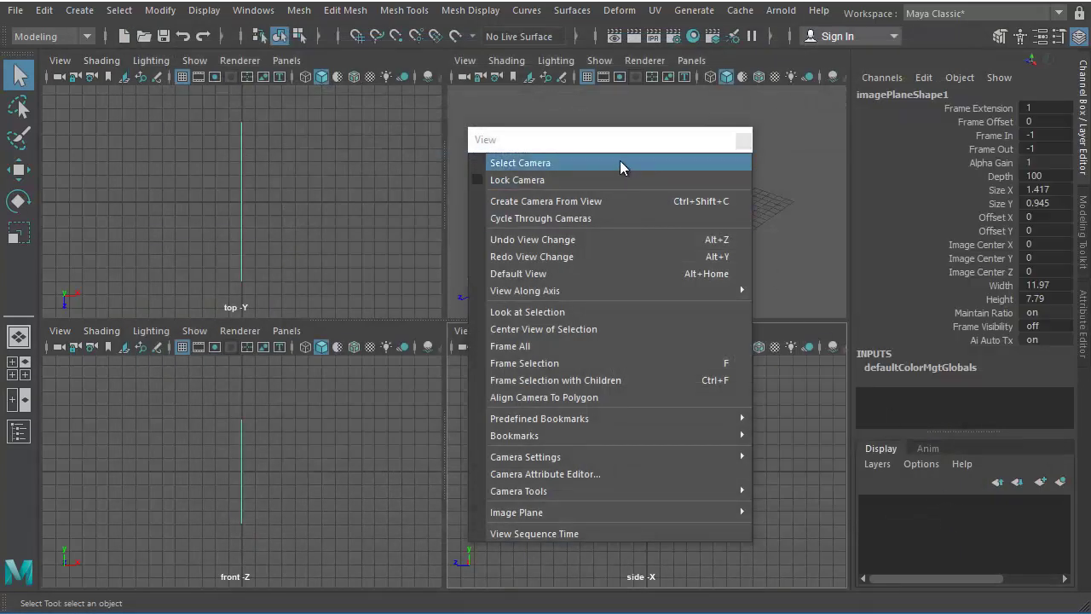
pyautogui.moveTo(620, 140); pyautogui.dragTo(996, 178)
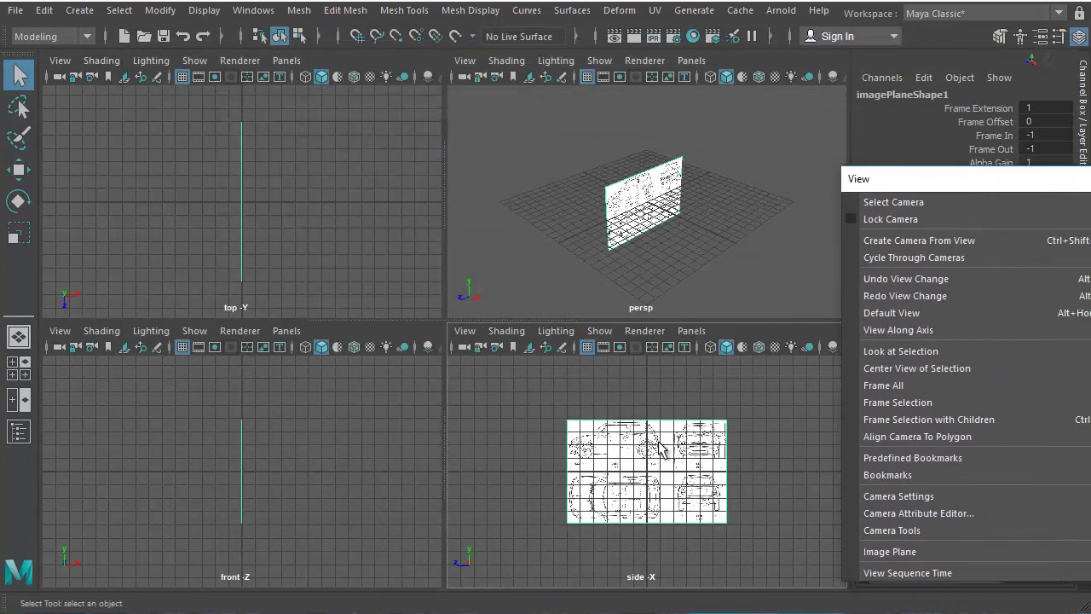
pyautogui.click(1090, 179)
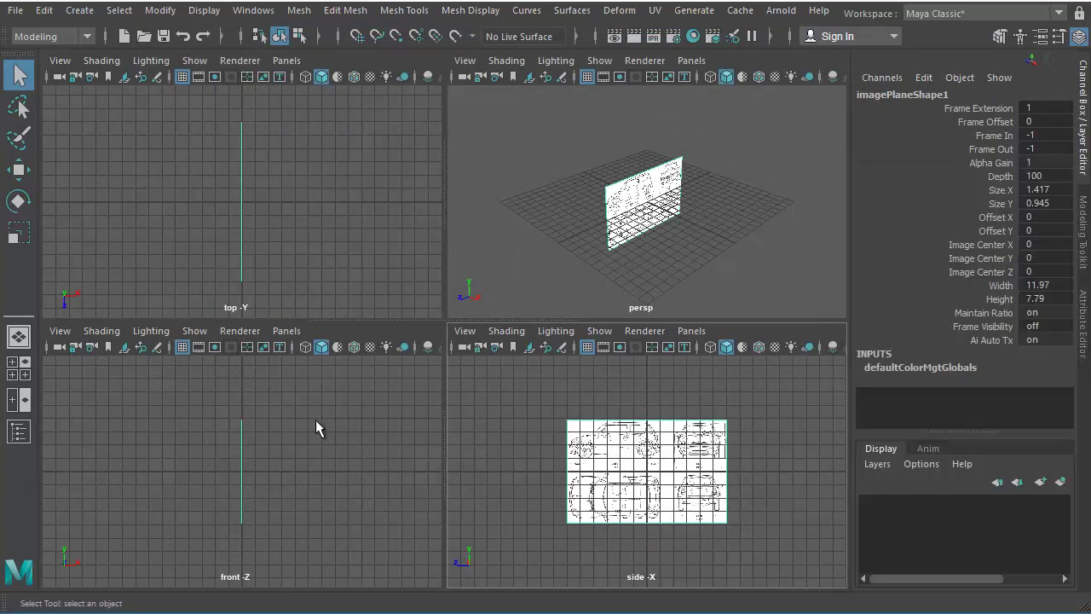
# Step: Import mini_cooper2.jpg from the Car Modeling folder as an image plane in the front view
pyautogui.click(63, 336)
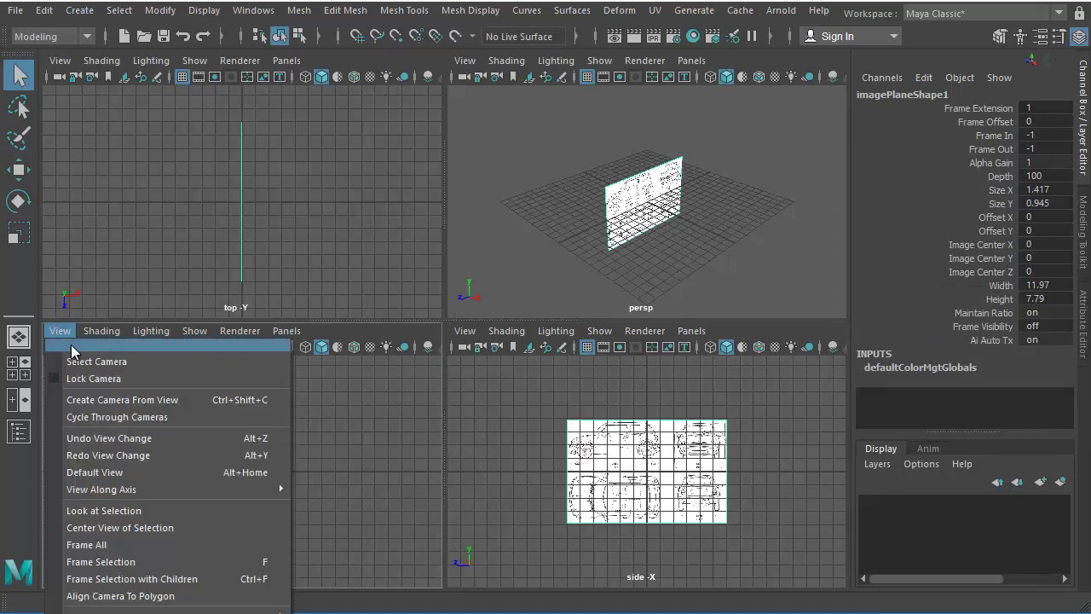
pyautogui.click(73, 345)
pyautogui.moveTo(95, 325); pyautogui.dragTo(209, 185)
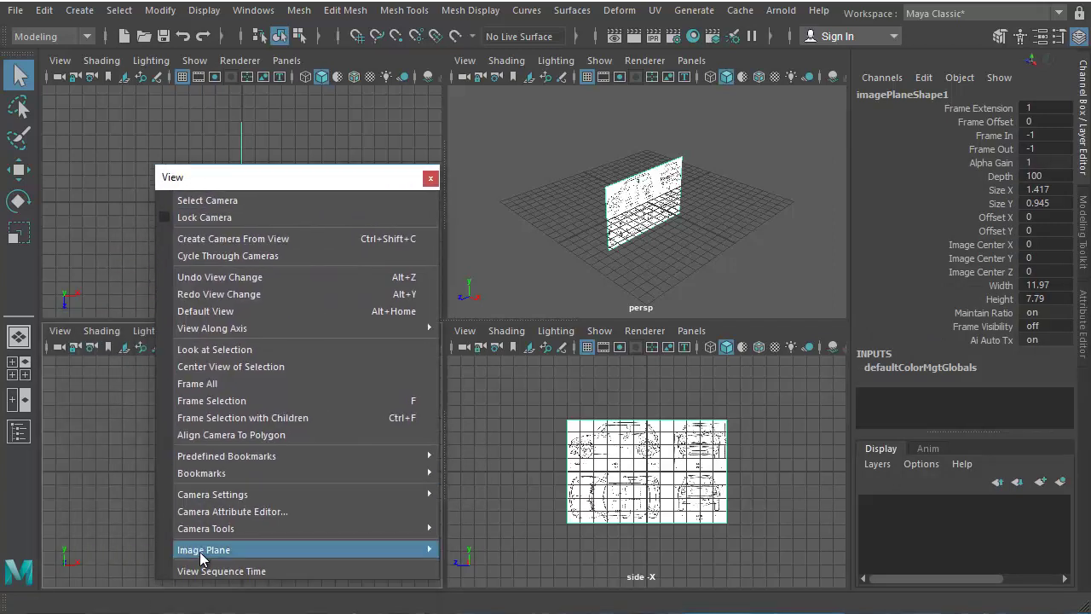
pyautogui.moveTo(199, 554)
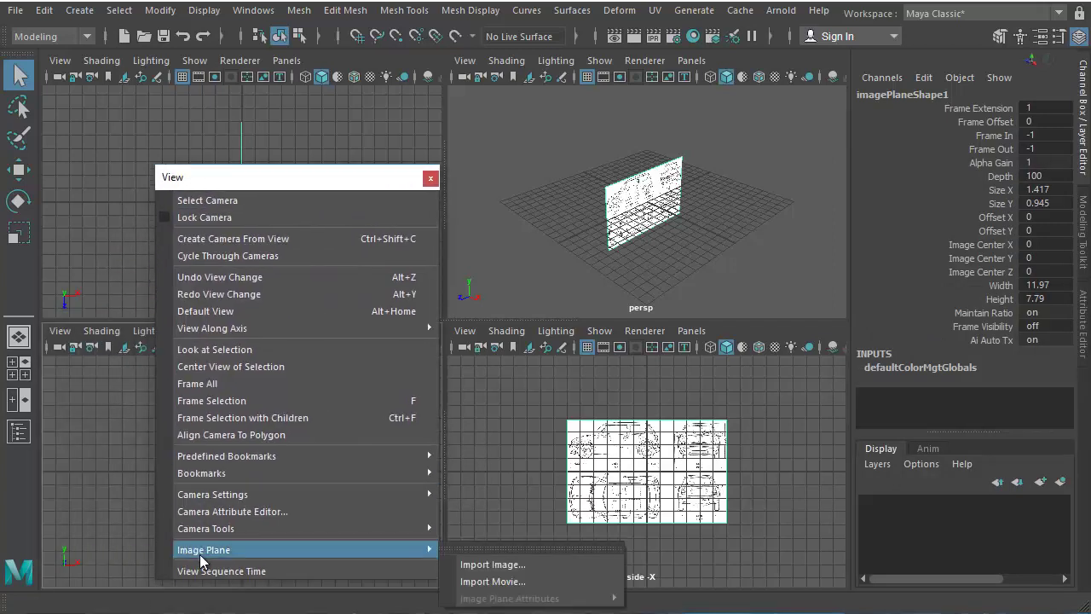
pyautogui.click(529, 569)
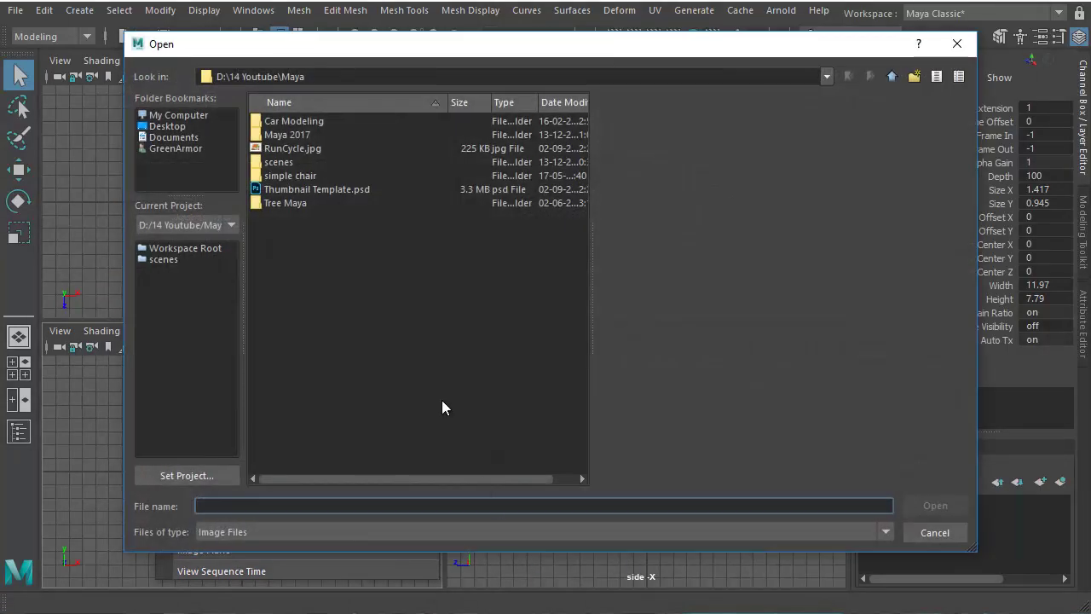
pyautogui.doubleClick(301, 123)
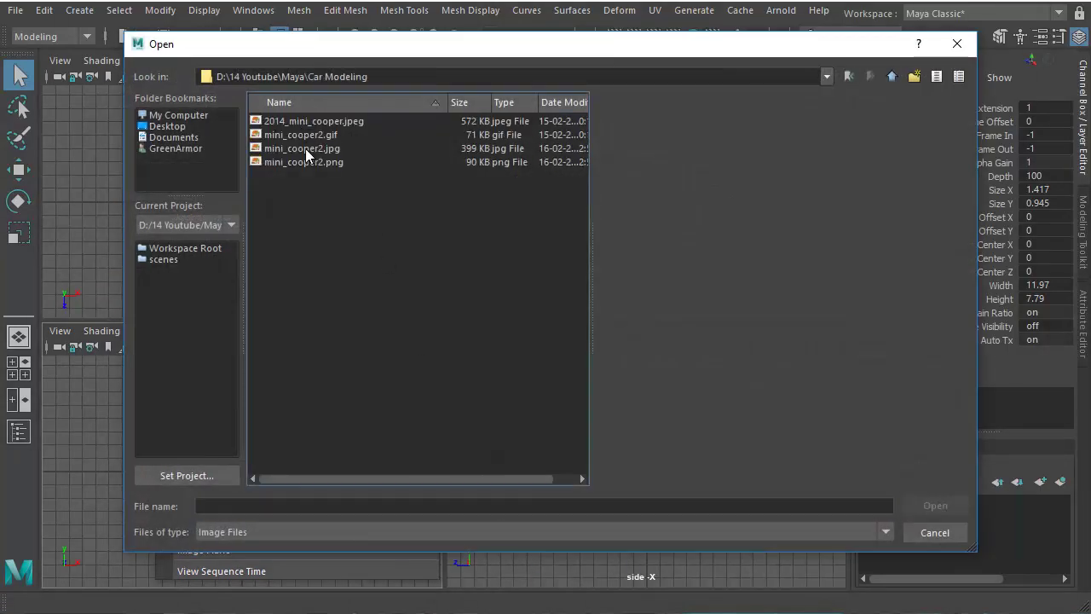
pyautogui.click(305, 148)
pyautogui.click(909, 507)
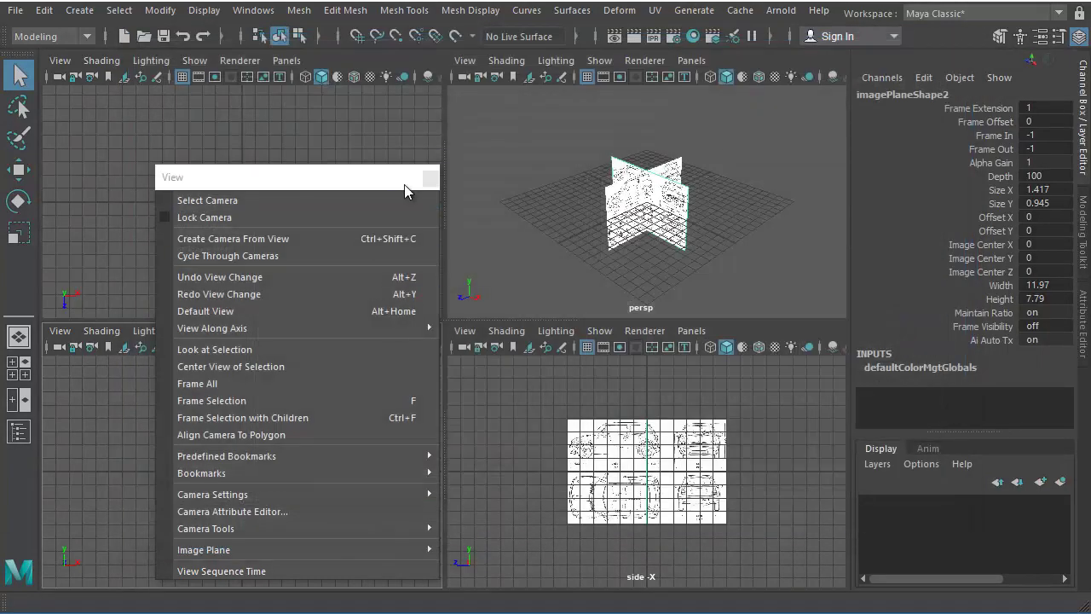
pyautogui.click(431, 177)
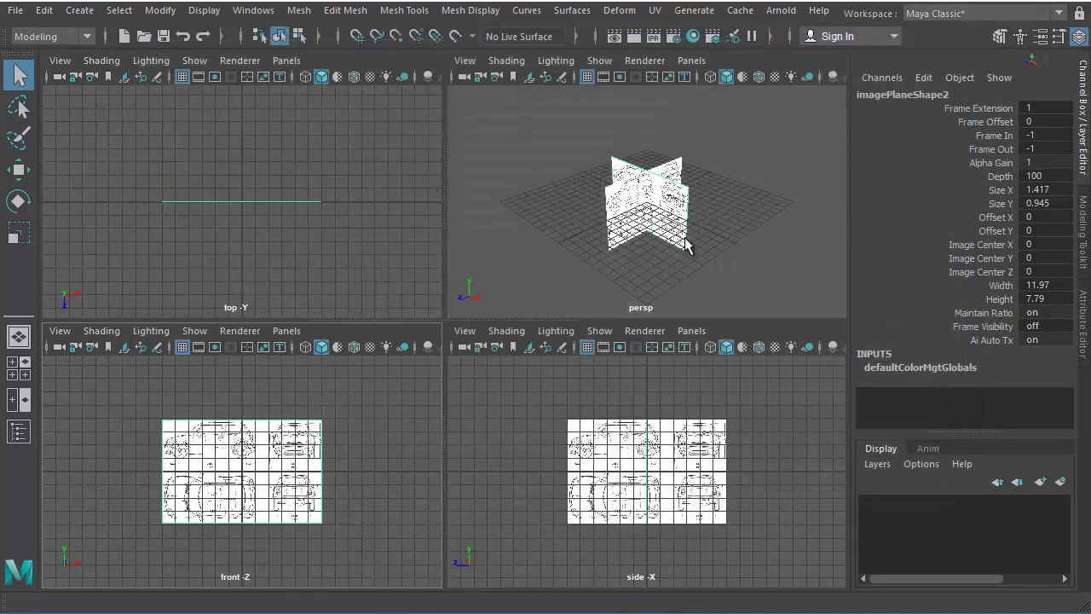
# Step: Examine the two crossed blueprint image planes up close in a full-size perspective view
pyautogui.press('space')
pyautogui.keyDown('alt'); pyautogui.moveTo(439, 405); pyautogui.dragTo(490, 379); pyautogui.keyUp('alt')
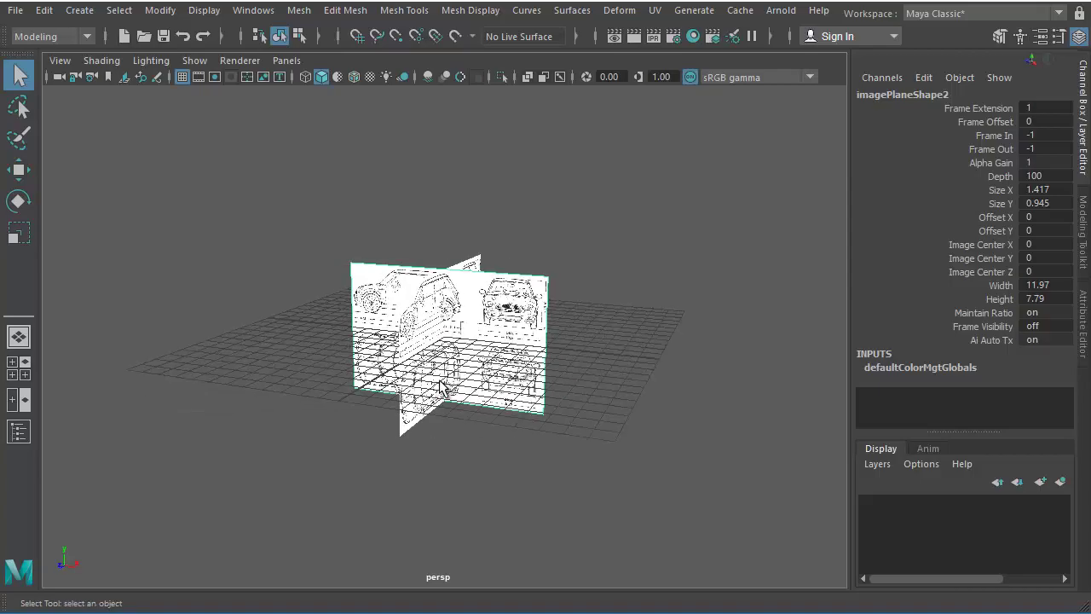
pyautogui.scroll(5, 604, 405)
pyautogui.keyDown('alt'); pyautogui.moveTo(603, 405); pyautogui.dragTo(562, 477, button='middle'); pyautogui.keyUp('alt')
pyautogui.keyDown('alt'); pyautogui.moveTo(563, 478); pyautogui.dragTo(570, 426); pyautogui.keyUp('alt')
pyautogui.keyDown('alt'); pyautogui.moveTo(569, 426); pyautogui.dragTo(622, 443, button='right'); pyautogui.keyUp('alt')
pyautogui.keyDown('alt'); pyautogui.moveTo(622, 443); pyautogui.dragTo(603, 477); pyautogui.keyUp('alt')
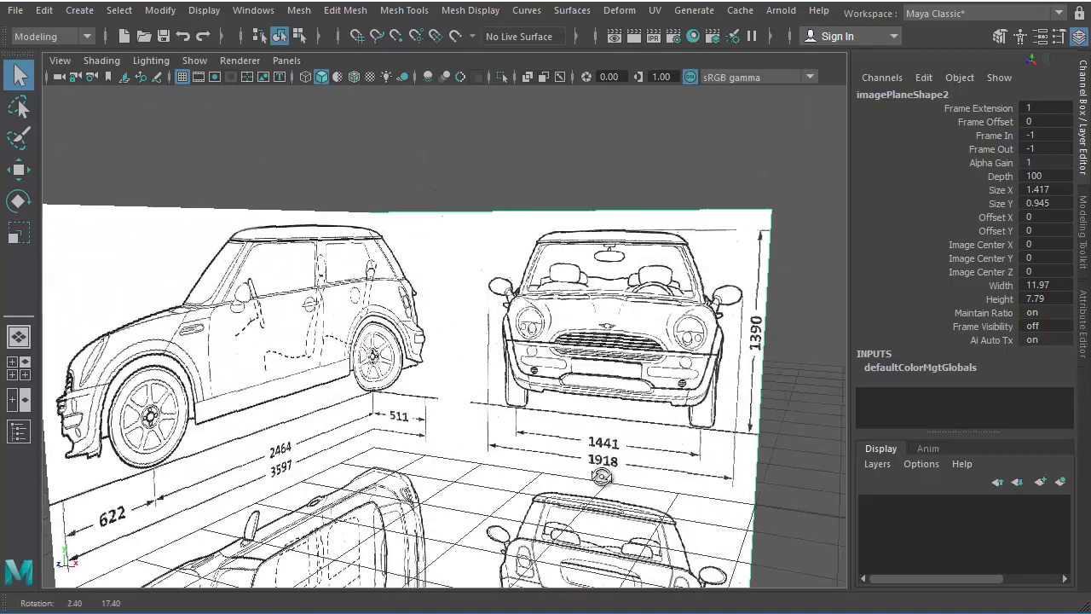
pyautogui.keyDown('alt'); pyautogui.moveTo(610, 488); pyautogui.dragTo(432, 416, button='middle'); pyautogui.keyUp('alt')
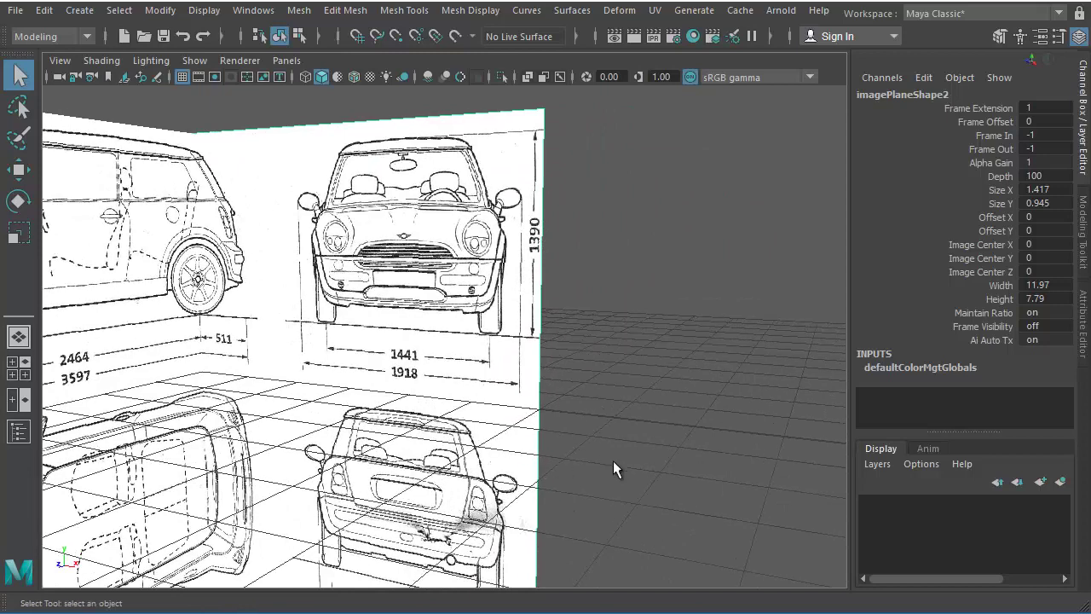
pyautogui.keyDown('alt'); pyautogui.moveTo(533, 381); pyautogui.dragTo(615, 349); pyautogui.keyUp('alt')
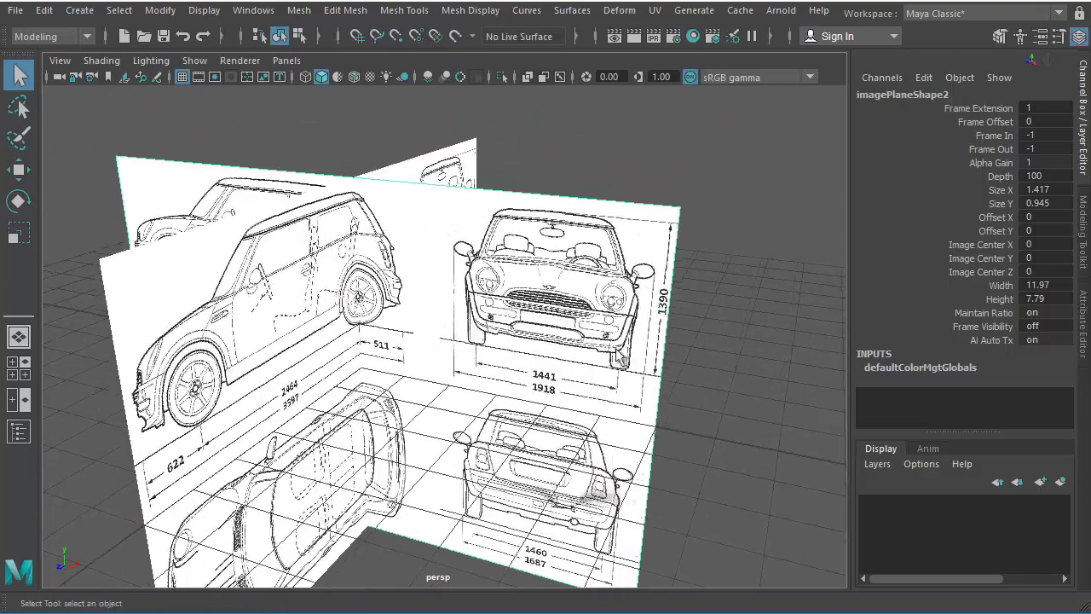
# Step: Lower the front view's image plane by sliding its Image Center Y to -1
pyautogui.click(649, 201)
pyautogui.moveTo(721, 243); pyautogui.dragTo(721, 245)
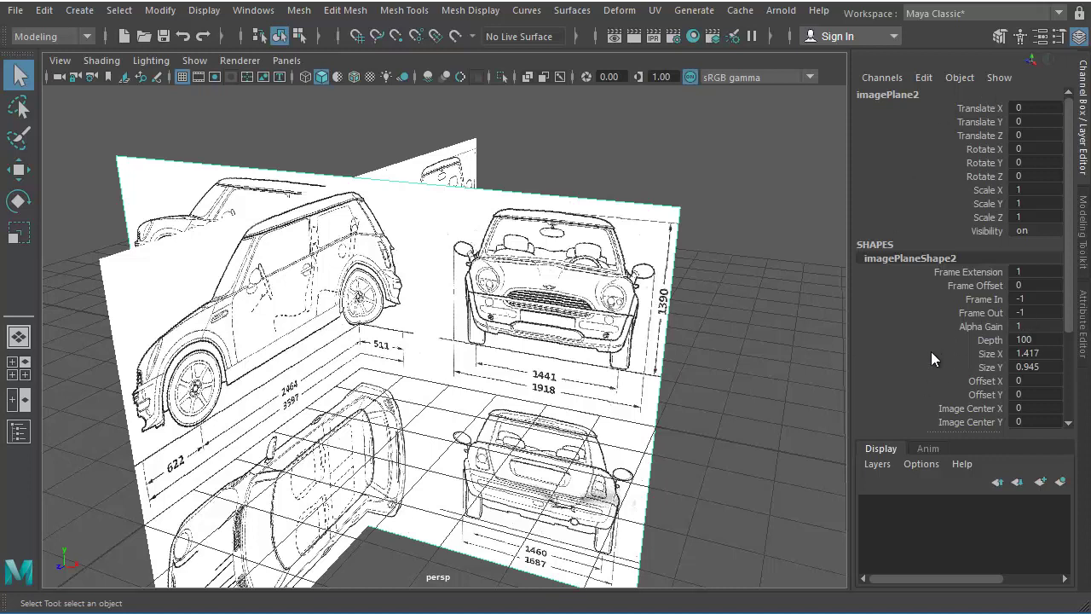
pyautogui.scroll(-5, 931, 351)
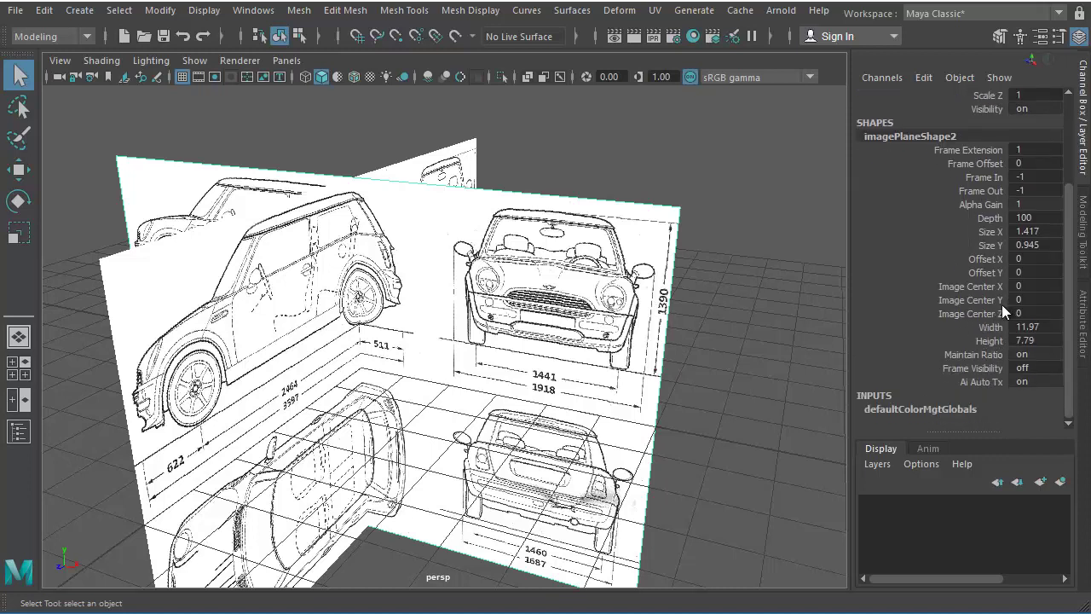
pyautogui.click(973, 301)
pyautogui.moveTo(773, 321); pyautogui.dragTo(748, 317, button='middle')
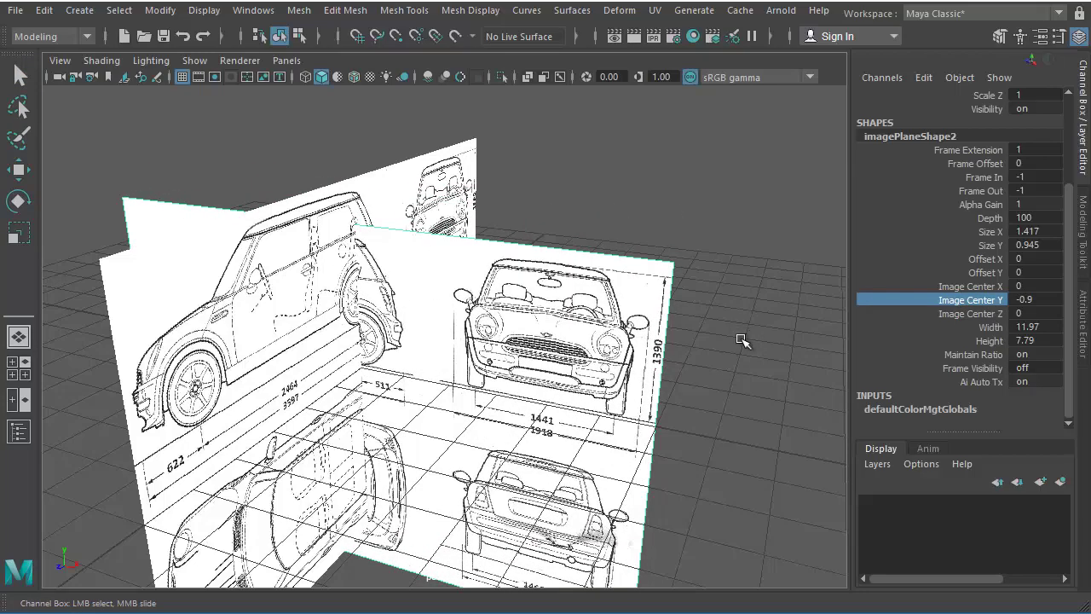
pyautogui.scroll(5, 628, 287)
pyautogui.scroll(3, 698, 324)
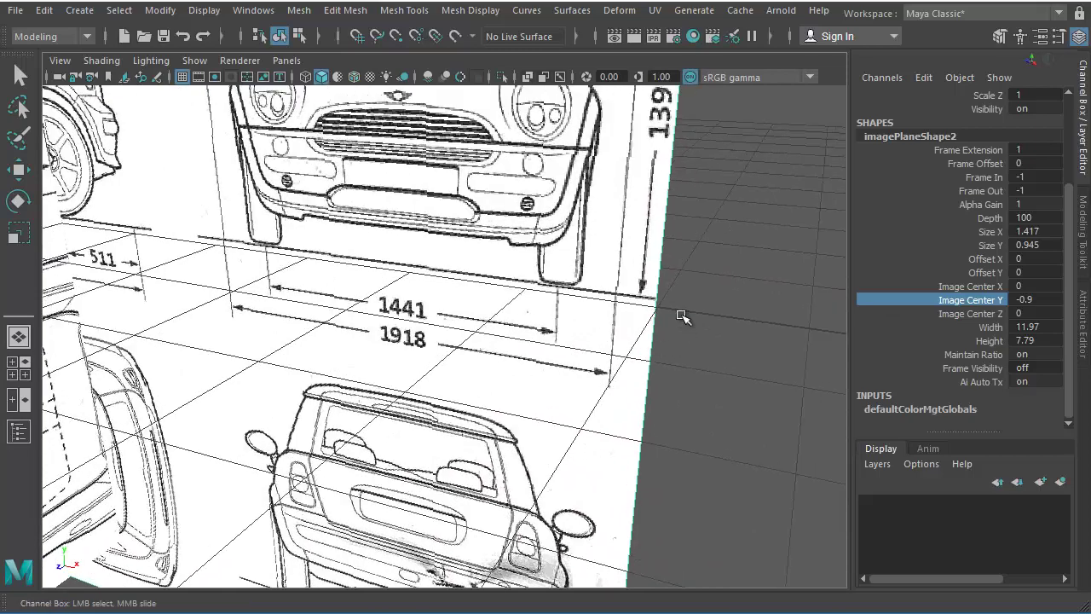
pyautogui.moveTo(679, 275); pyautogui.dragTo(684, 270, button='middle')
# Step: In the full-size front view, fine-tune the image plane's Image Center Y to -0.95 to align the car's ground line with the grid axis
pyautogui.press('space')
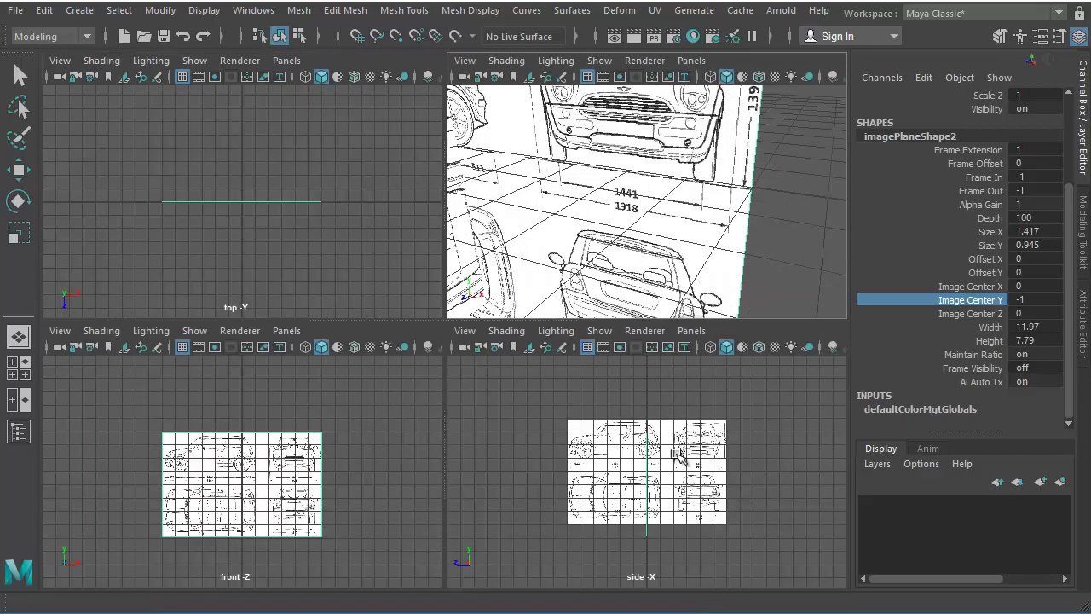
pyautogui.click(273, 520)
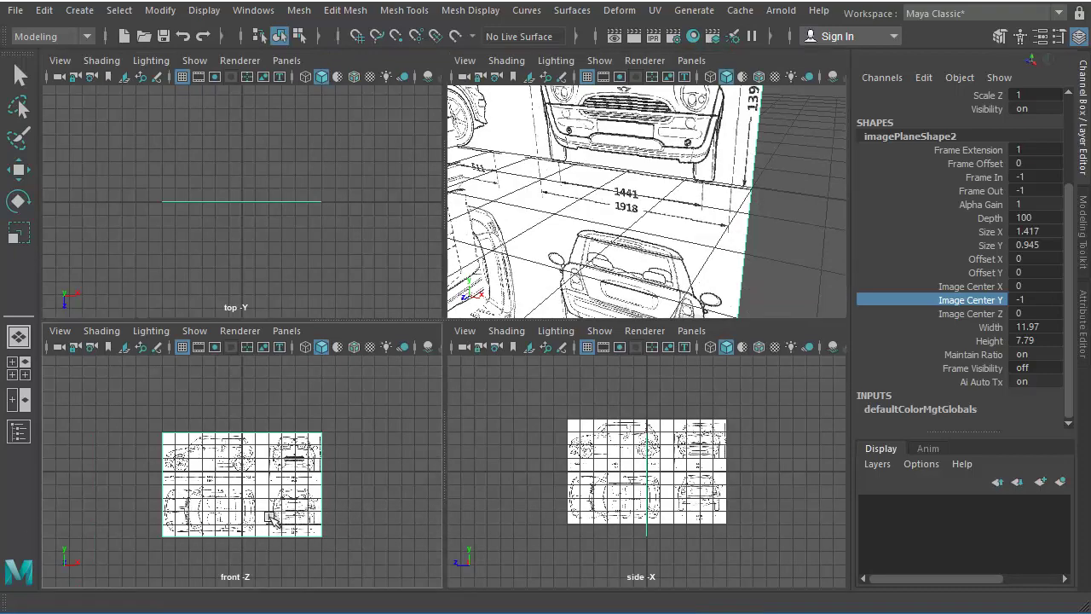
pyautogui.press('space')
pyautogui.scroll(8, 433, 389)
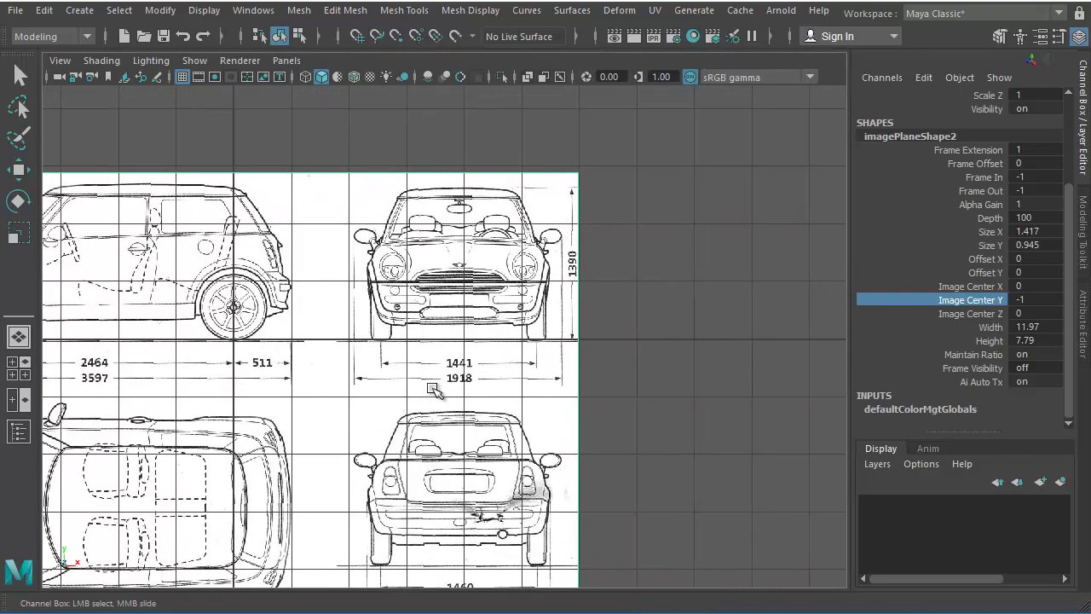
pyautogui.scroll(5, 434, 352)
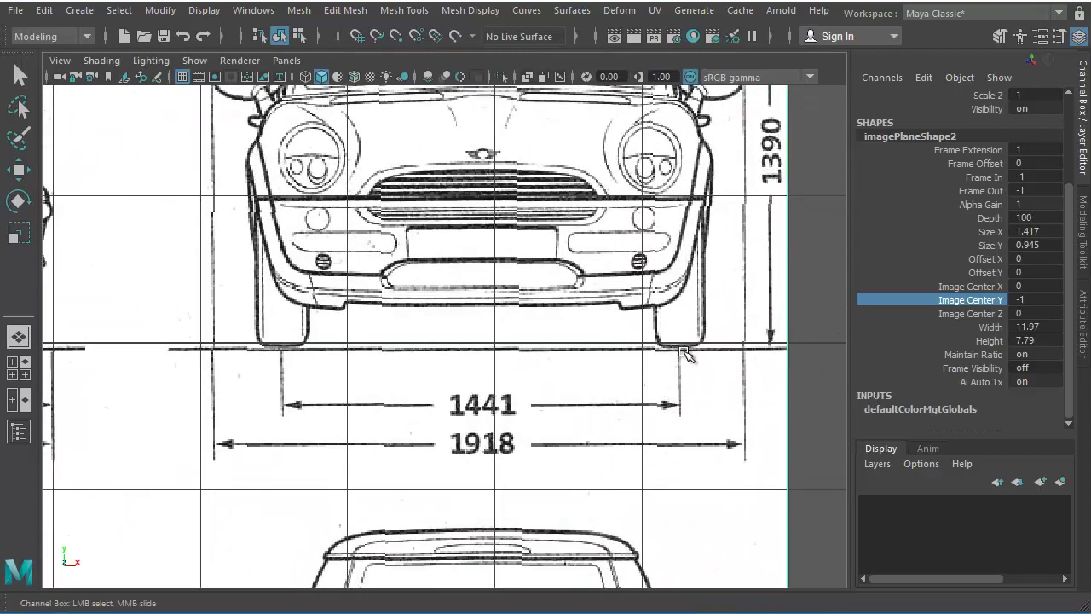
pyautogui.doubleClick(1037, 300)
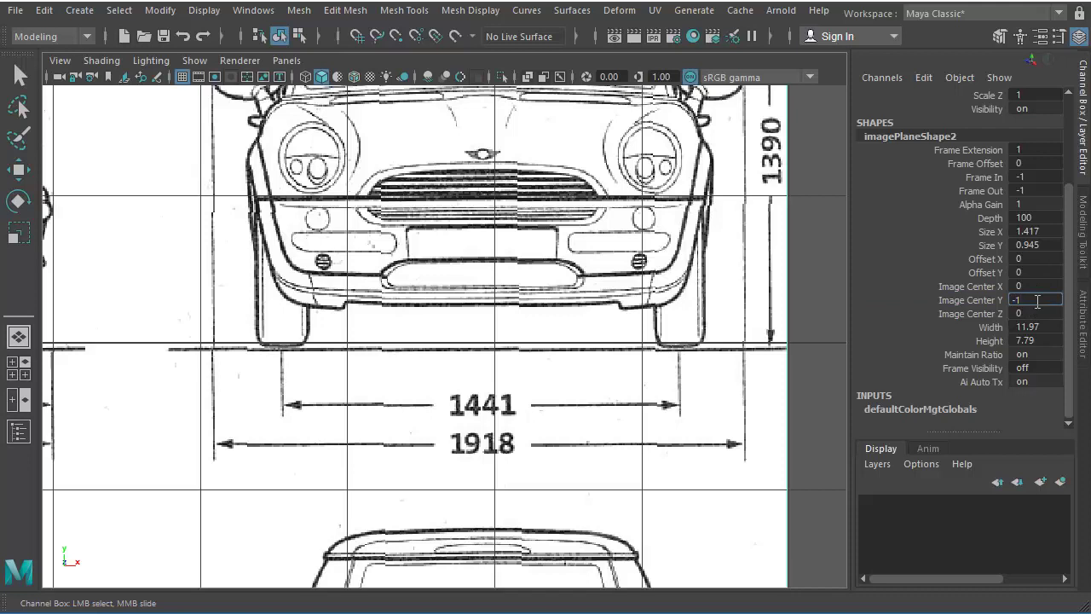
pyautogui.write('.1')
pyautogui.press('Return')
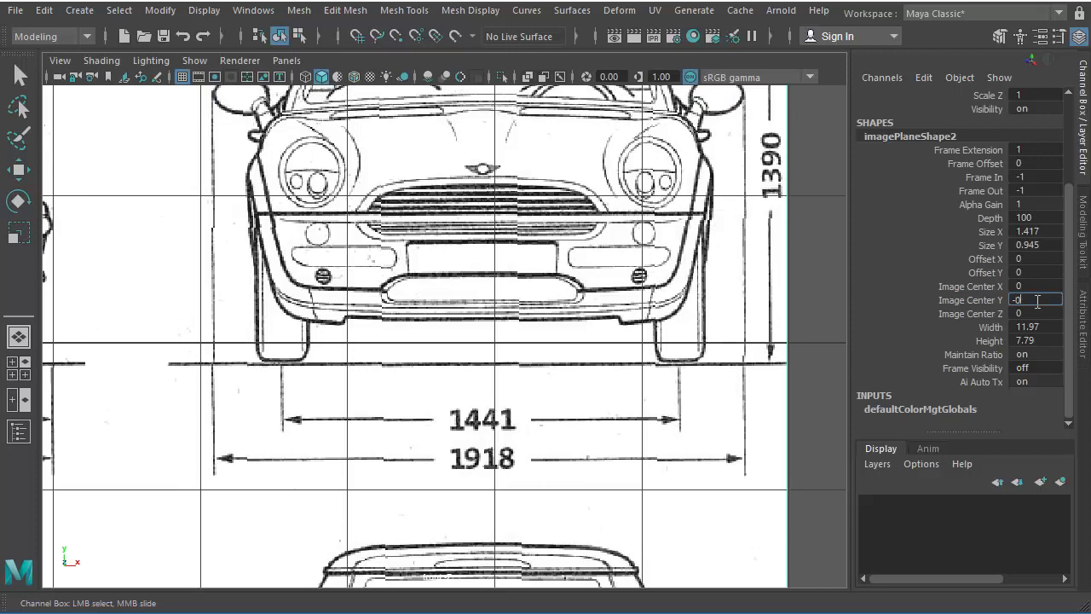
pyautogui.write('-0.9')
pyautogui.press('Return')
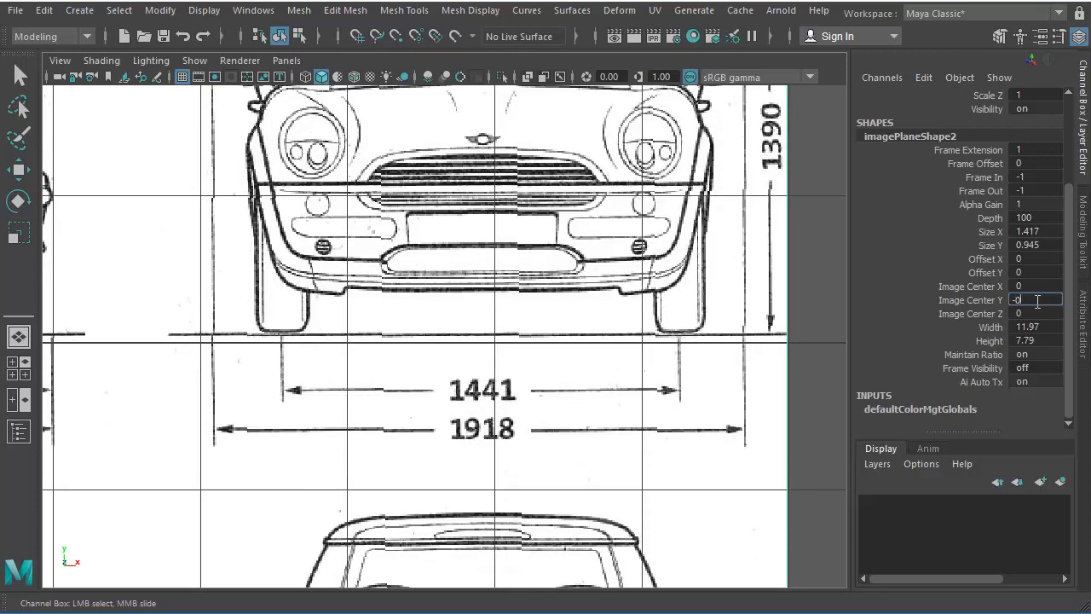
pyautogui.write('5')
pyautogui.press('Return')
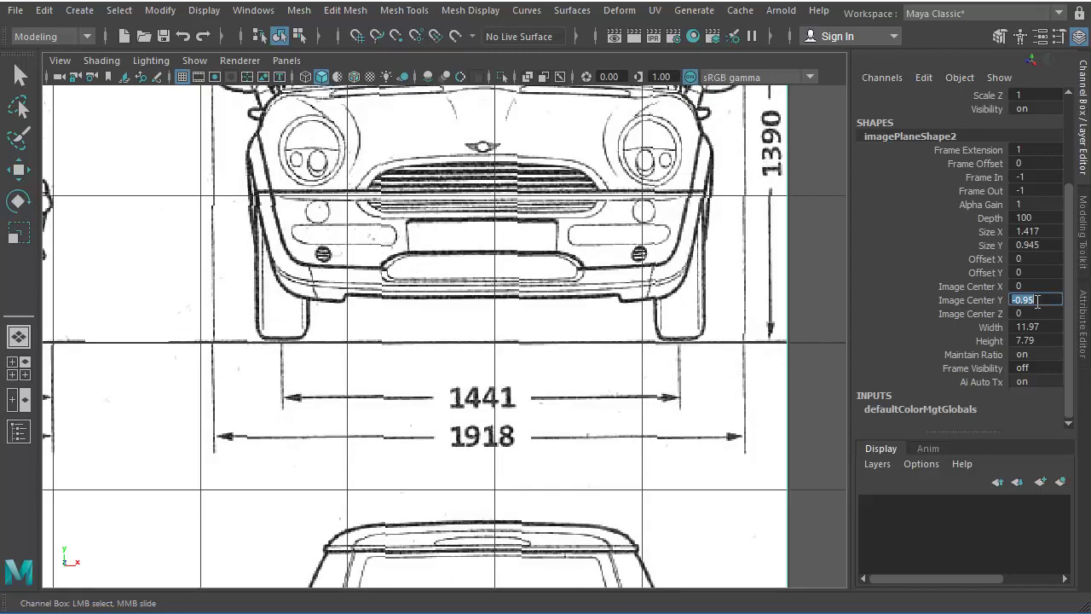
# Step: Select the side view's blueprint image plane and set its Image Center Y to -0.95
pyautogui.keyDown('alt'); pyautogui.moveTo(704, 307); pyautogui.dragTo(542, 307, button='right'); pyautogui.keyUp('alt')
pyautogui.keyDown('alt'); pyautogui.moveTo(615, 303); pyautogui.dragTo(663, 291, button='middle'); pyautogui.keyUp('alt')
pyautogui.press('space')
pyautogui.hotkey('shift', 'a')
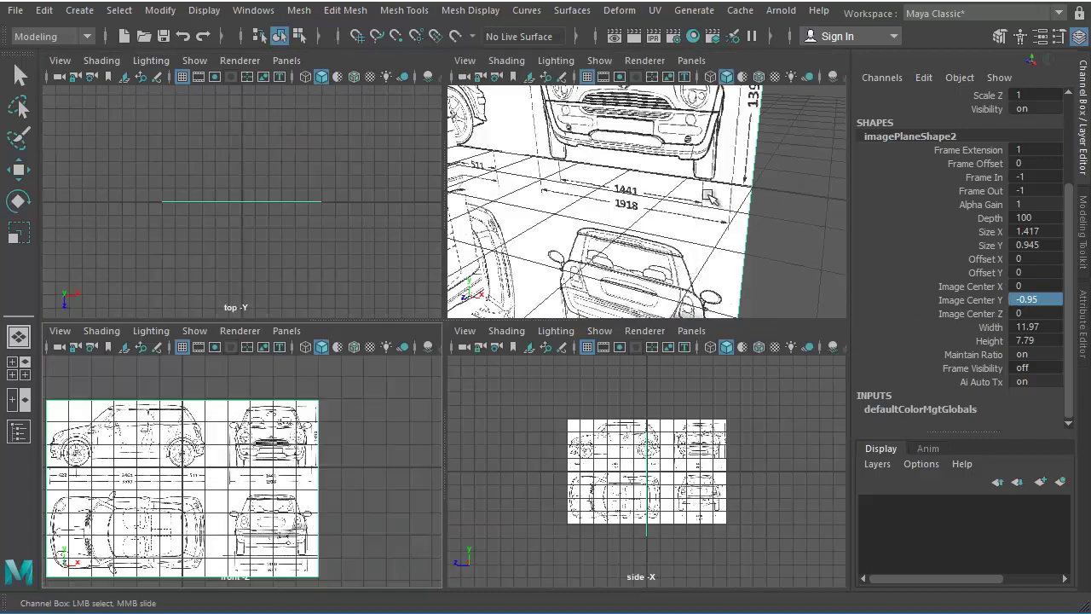
pyautogui.keyDown('alt'); pyautogui.moveTo(523, 182); pyautogui.dragTo(554, 183); pyautogui.keyUp('alt')
pyautogui.keyDown('alt'); pyautogui.moveTo(554, 184); pyautogui.dragTo(614, 203, button='middle'); pyautogui.keyUp('alt')
pyautogui.moveTo(614, 203)
pyautogui.keyDown('alt'); pyautogui.mouseDown()
pyautogui.moveTo(545, 208)
pyautogui.moveTo(540, 171)
pyautogui.mouseUp(); pyautogui.keyUp('alt')
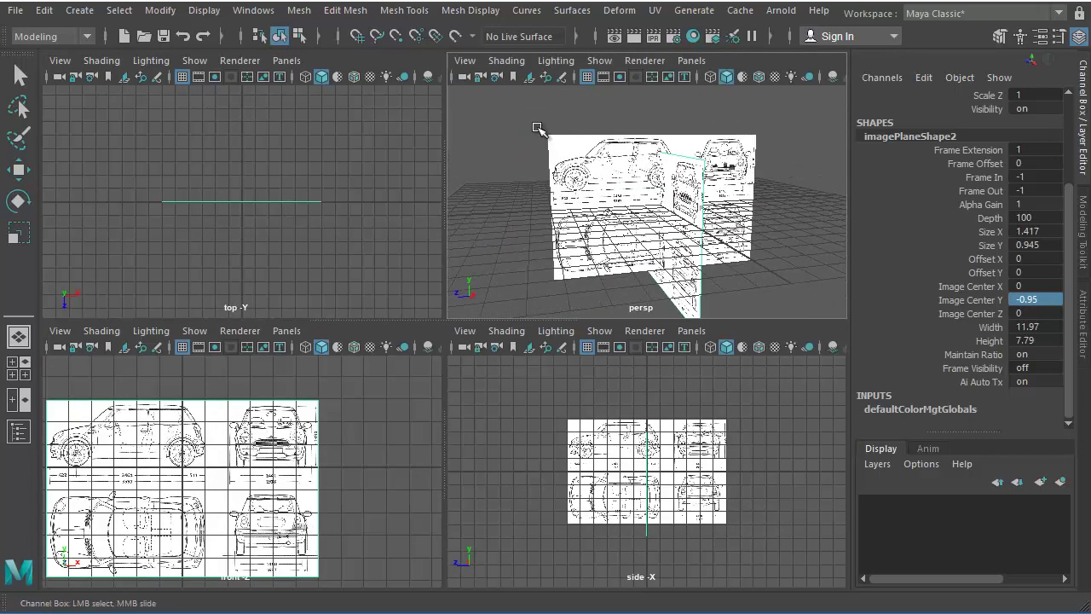
pyautogui.moveTo(529, 122); pyautogui.dragTo(579, 180)
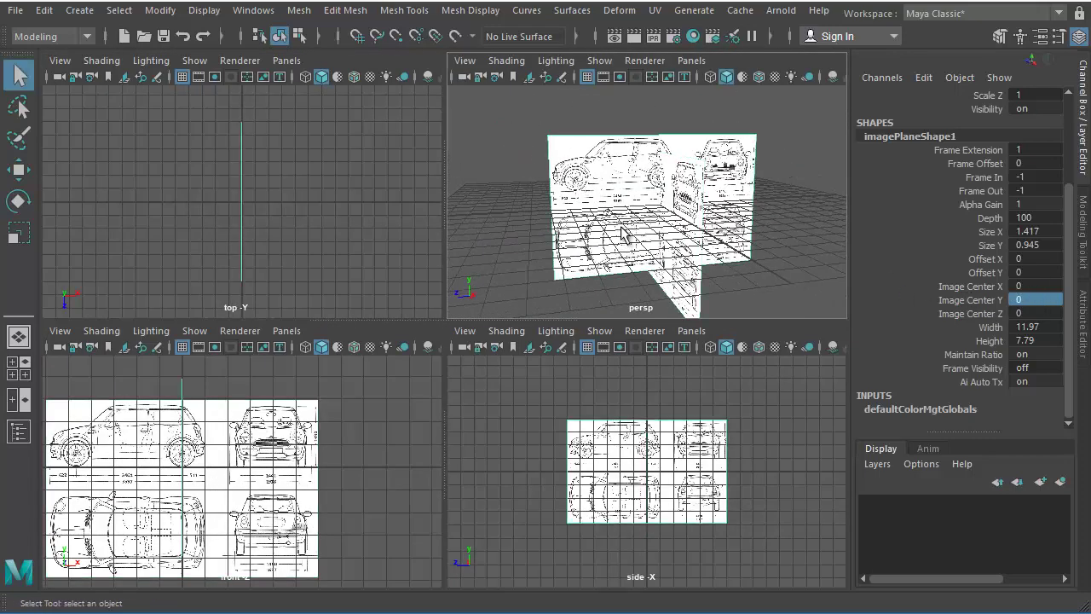
pyautogui.click(685, 296)
pyautogui.doubleClick(1044, 301)
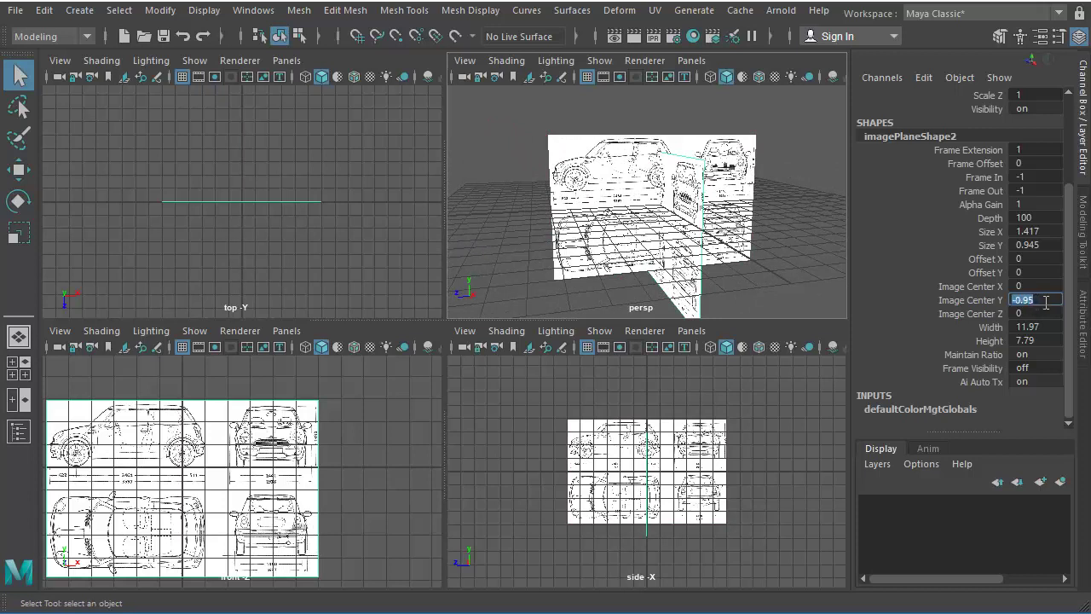
pyautogui.click(585, 213)
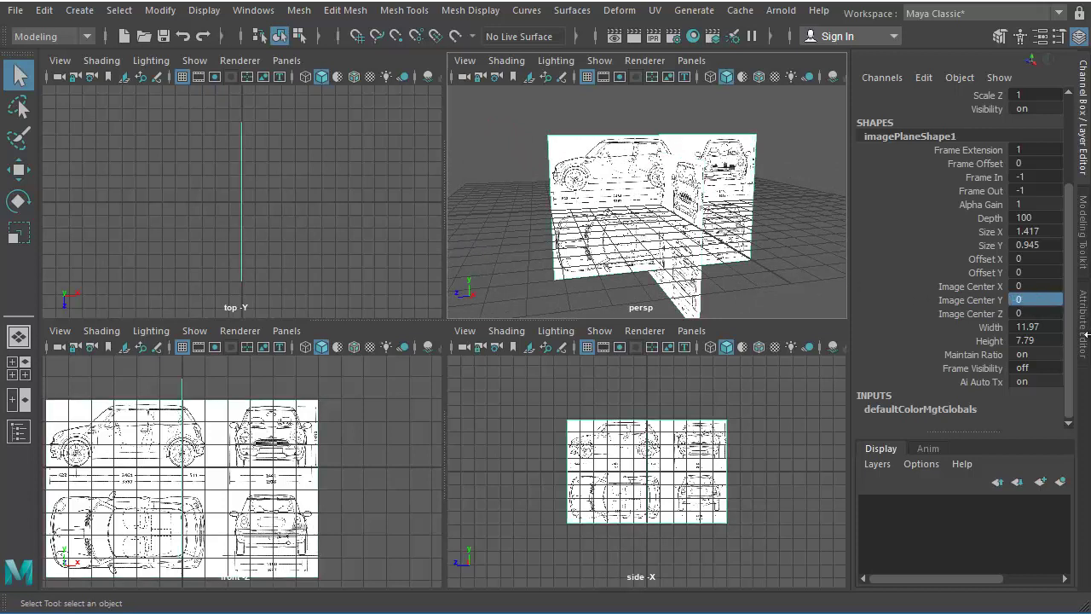
pyautogui.doubleClick(1031, 300)
pyautogui.write('-0.95')
pyautogui.press('Return')
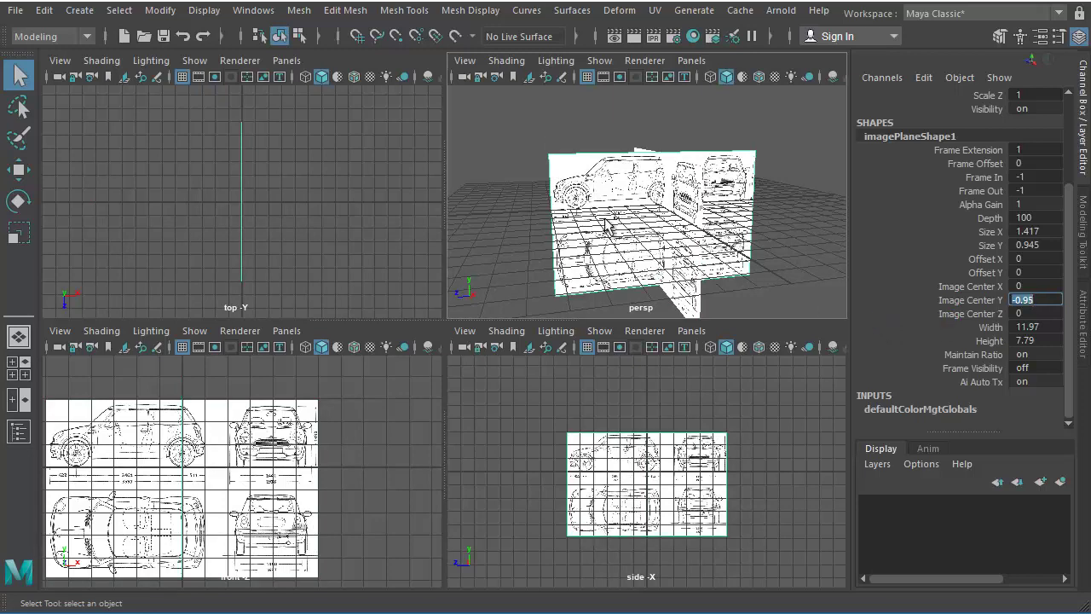
# Step: Shift the side view's image plane away from the grid centre by sliding its Image Center X to -6.8
pyautogui.keyDown('alt'); pyautogui.moveTo(610, 228); pyautogui.dragTo(630, 303); pyautogui.keyUp('alt')
pyautogui.scroll(5, 671, 482)
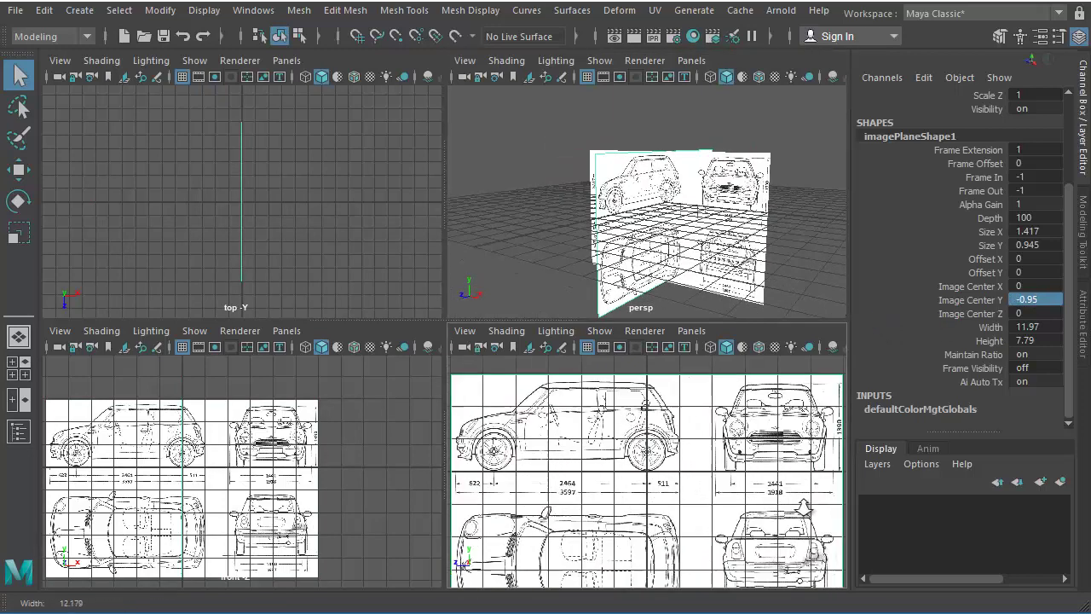
pyautogui.keyDown('alt'); pyautogui.moveTo(671, 482); pyautogui.dragTo(728, 488, button='middle'); pyautogui.keyUp('alt')
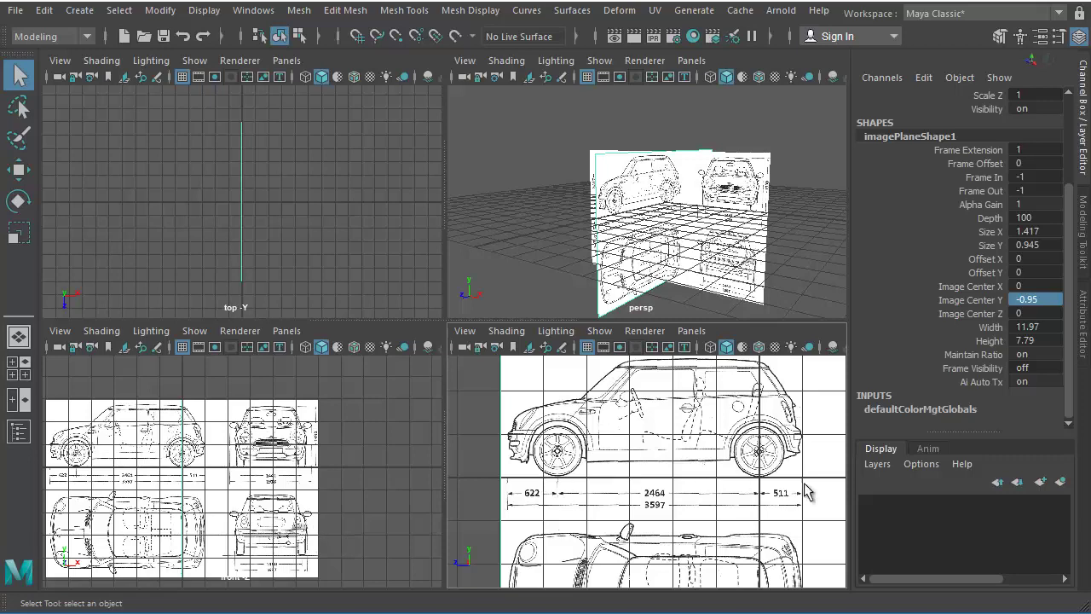
pyautogui.keyDown('alt'); pyautogui.moveTo(700, 214); pyautogui.dragTo(678, 223); pyautogui.keyUp('alt')
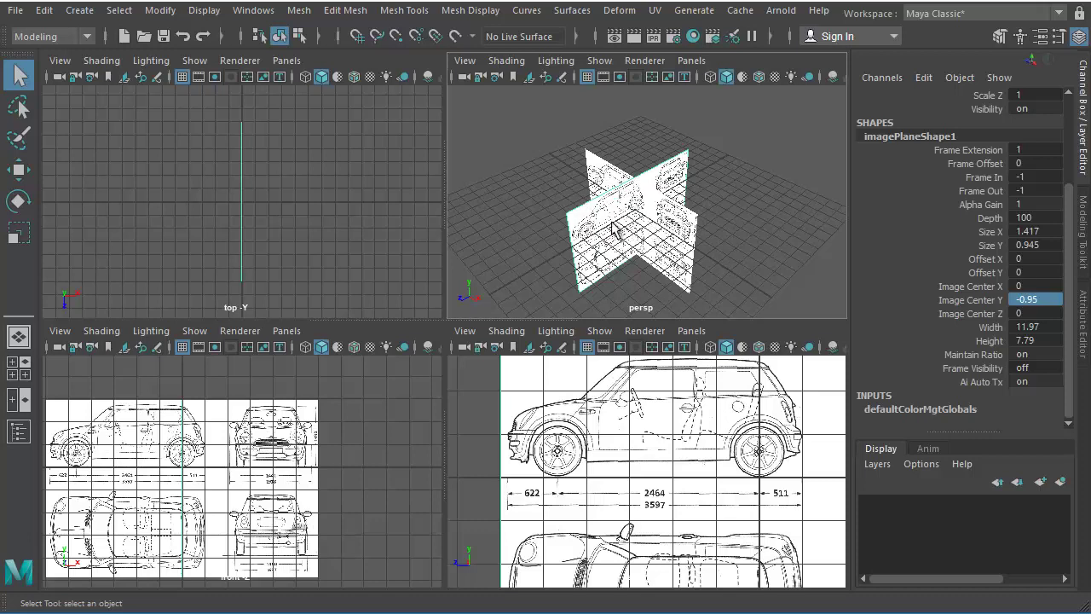
pyautogui.keyDown('alt'); pyautogui.moveTo(643, 232); pyautogui.dragTo(721, 230); pyautogui.keyUp('alt')
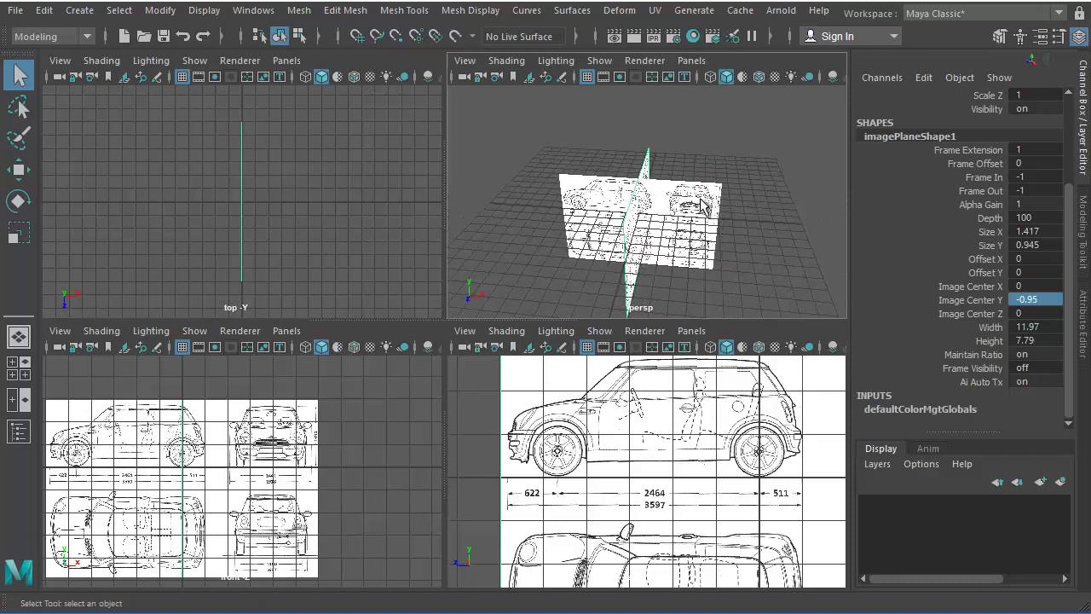
pyautogui.keyDown('alt'); pyautogui.moveTo(680, 224); pyautogui.dragTo(580, 205); pyautogui.keyUp('alt')
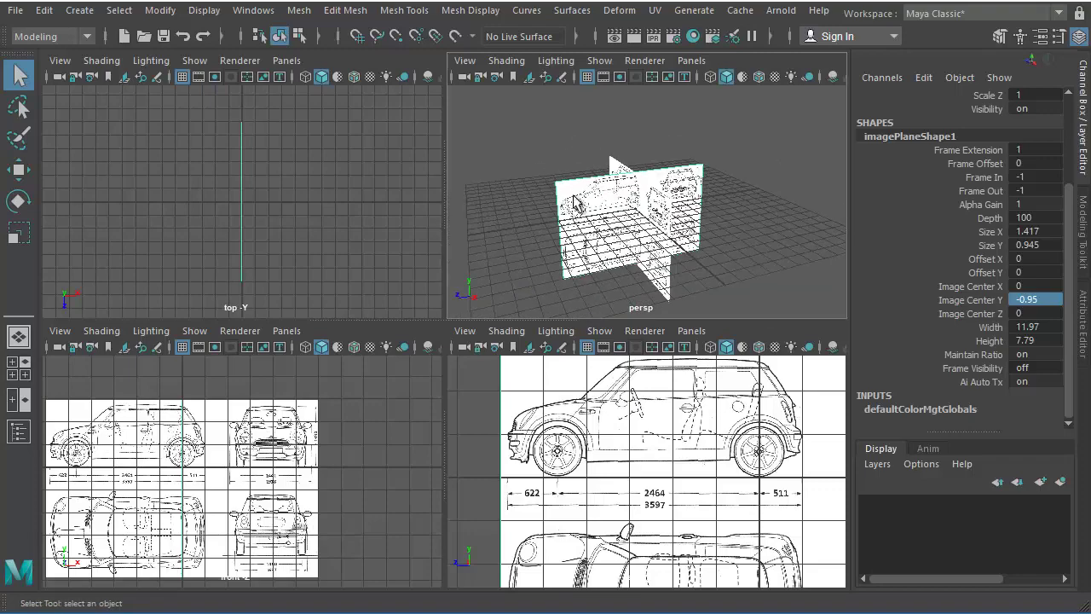
pyautogui.click(972, 287)
pyautogui.moveTo(691, 262); pyautogui.dragTo(632, 260, button='middle')
pyautogui.keyDown('alt'); pyautogui.moveTo(632, 256); pyautogui.dragTo(762, 243); pyautogui.keyUp('alt')
# Step: Select the front view's image plane and push it back by sliding its Image Center Z to -6.6
pyautogui.click(701, 250)
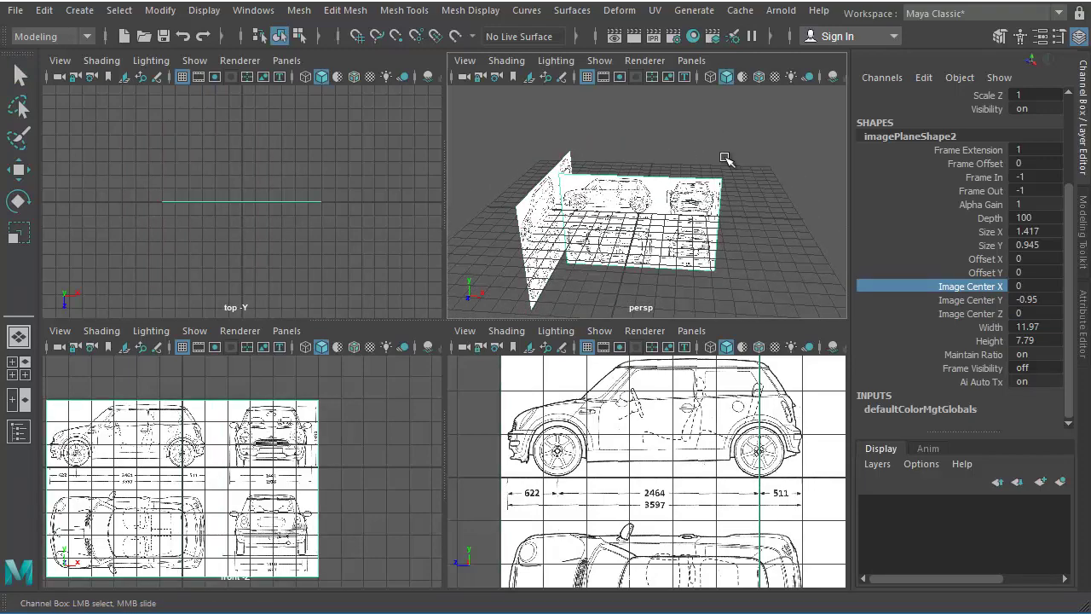
pyautogui.click(985, 314)
pyautogui.moveTo(743, 254); pyautogui.dragTo(700, 256, button='middle')
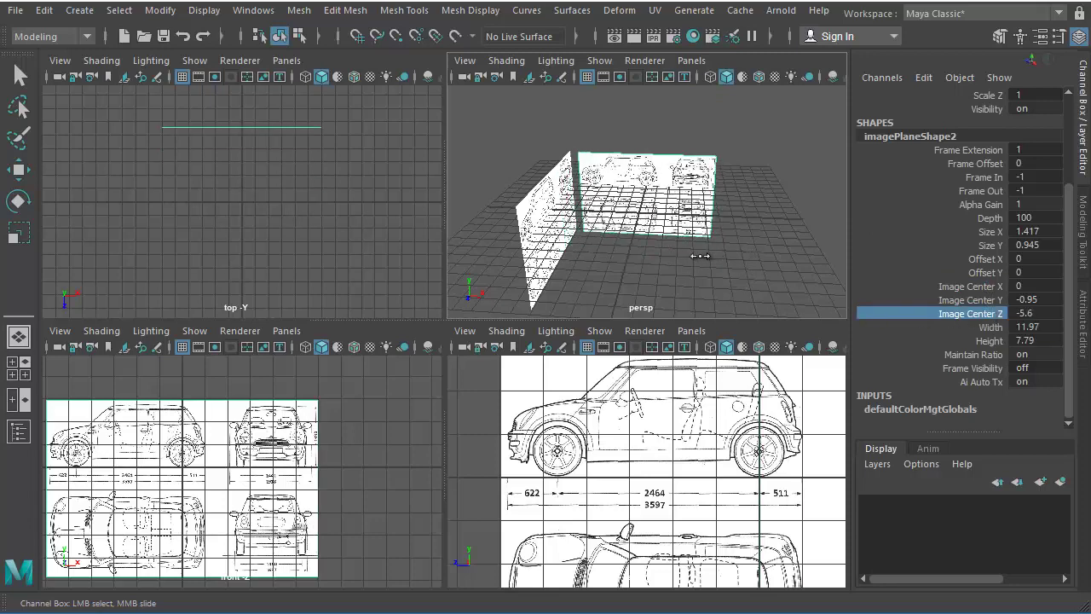
pyautogui.moveTo(699, 256)
pyautogui.keyDown('alt'); pyautogui.mouseDown()
pyautogui.moveTo(596, 281)
pyautogui.moveTo(602, 256)
pyautogui.moveTo(698, 239)
pyautogui.mouseUp(); pyautogui.keyUp('alt')
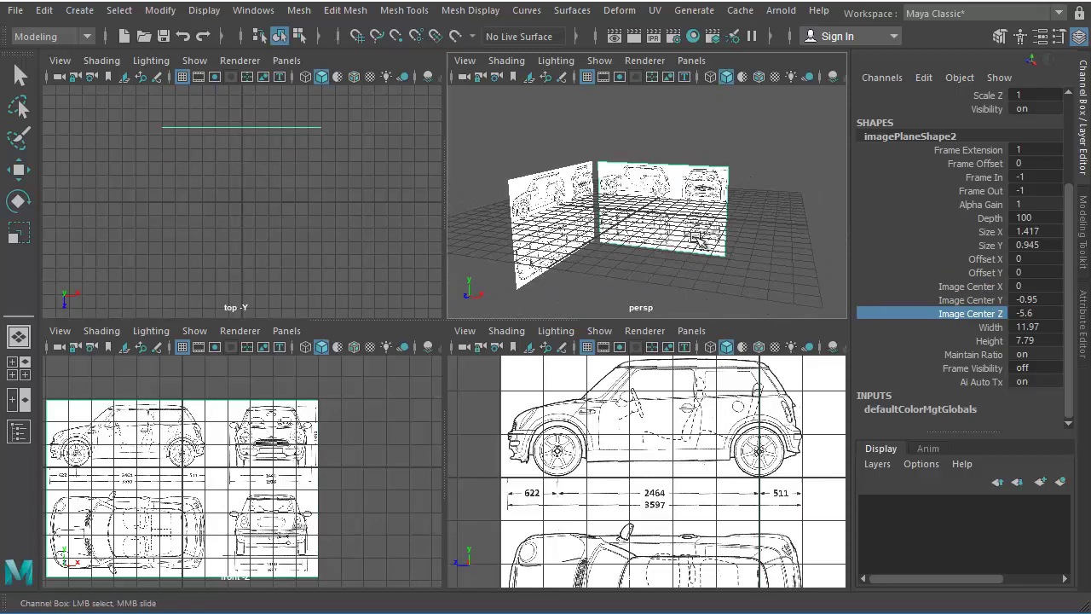
pyautogui.moveTo(697, 239); pyautogui.dragTo(675, 266, button='middle')
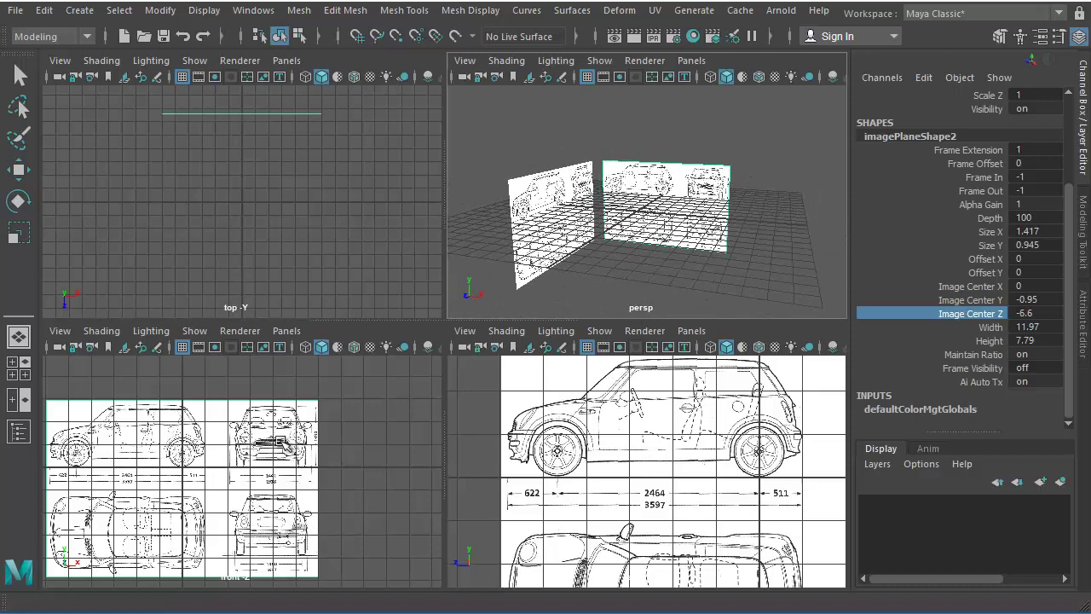
# Step: Move the front view's image plane sideways by sliding its Image Center X to about -4.1, bringing the front-of-car drawing near the grid centre
pyautogui.keyDown('alt'); pyautogui.moveTo(255, 449); pyautogui.dragTo(257, 450, button='middle'); pyautogui.keyUp('alt')
pyautogui.scroll(1, 305, 451)
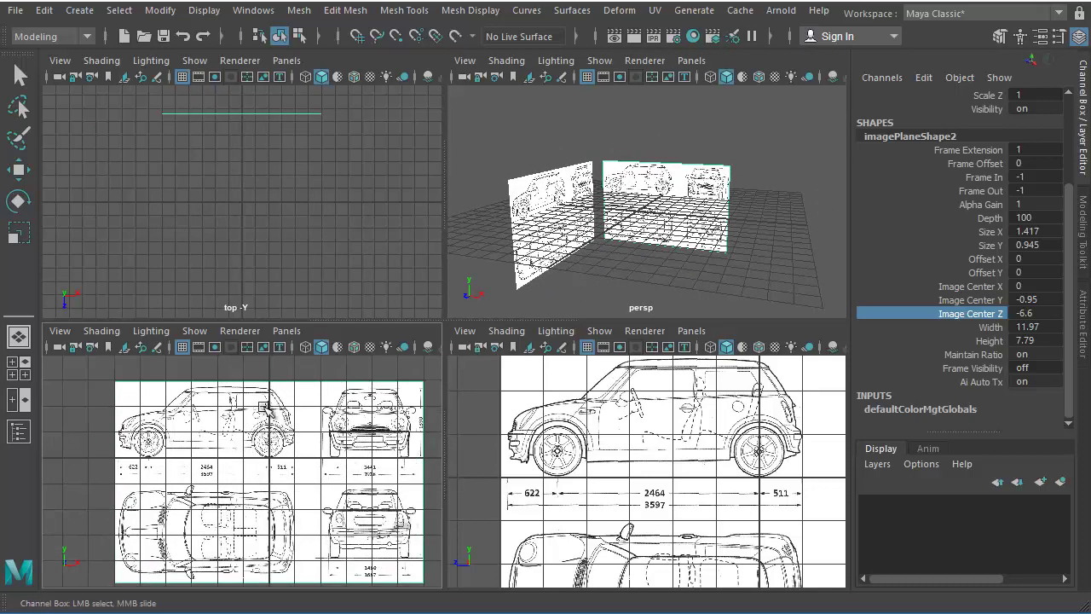
pyautogui.keyDown('alt'); pyautogui.moveTo(435, 439); pyautogui.dragTo(400, 451, button='middle'); pyautogui.keyUp('alt')
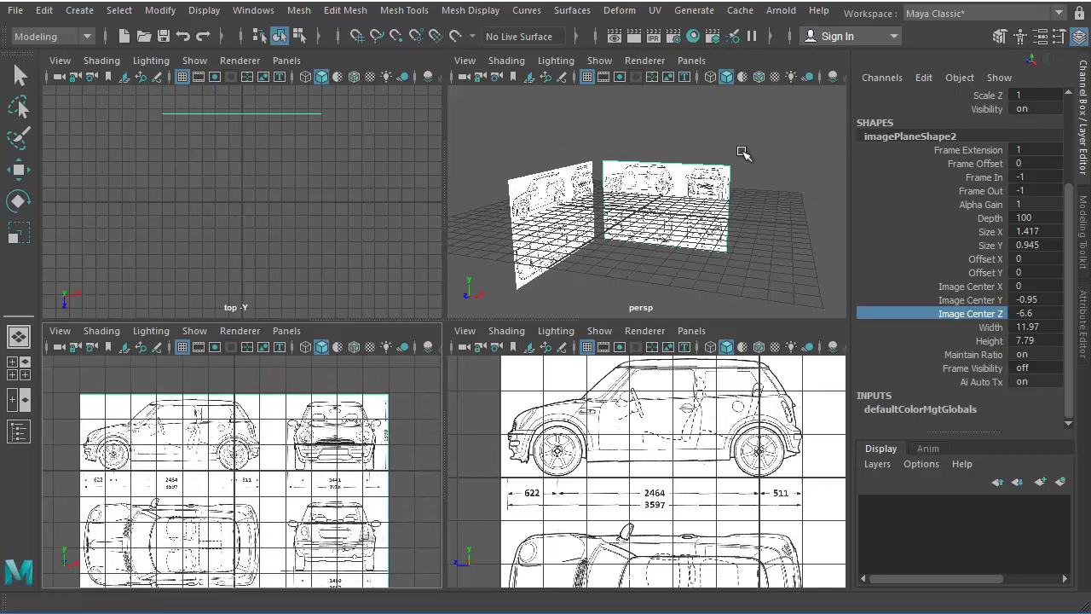
pyautogui.click(671, 126)
pyautogui.click(733, 199)
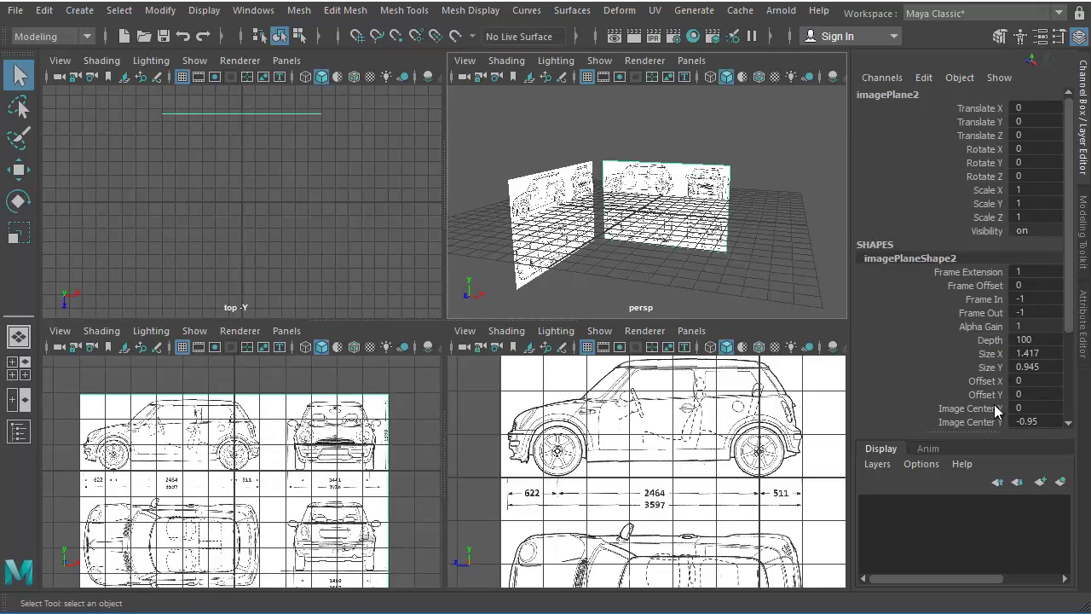
pyautogui.scroll(-3, 995, 409)
pyautogui.click(993, 333)
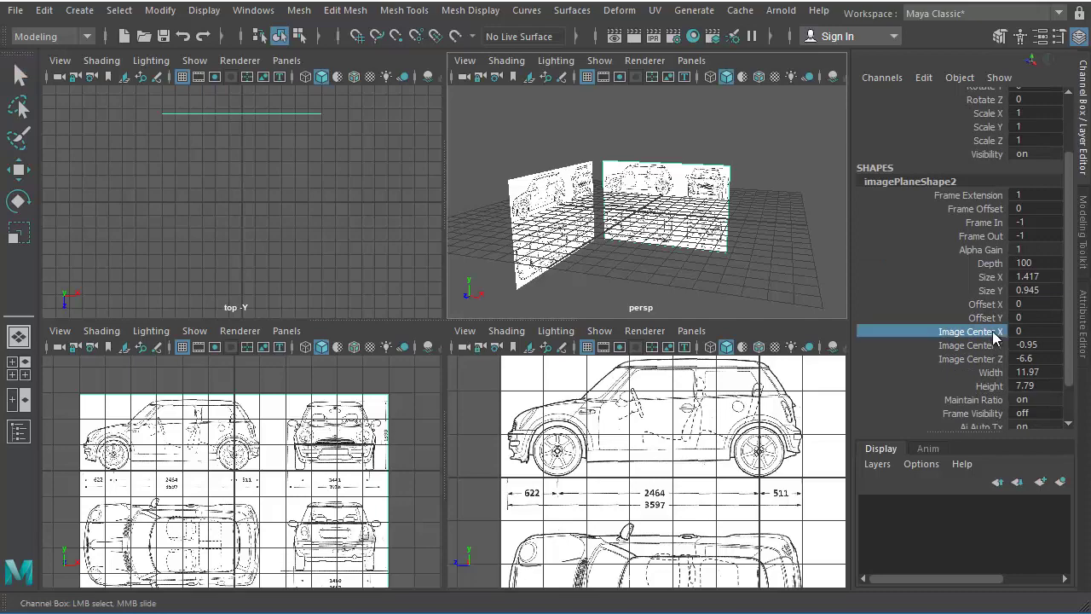
pyautogui.moveTo(775, 261); pyautogui.dragTo(738, 261, button='middle')
# Step: In the full-size front view, fine-tune the image plane's Image Center X to -3.92 to centre the car's front on the grid axis
pyautogui.press('space')
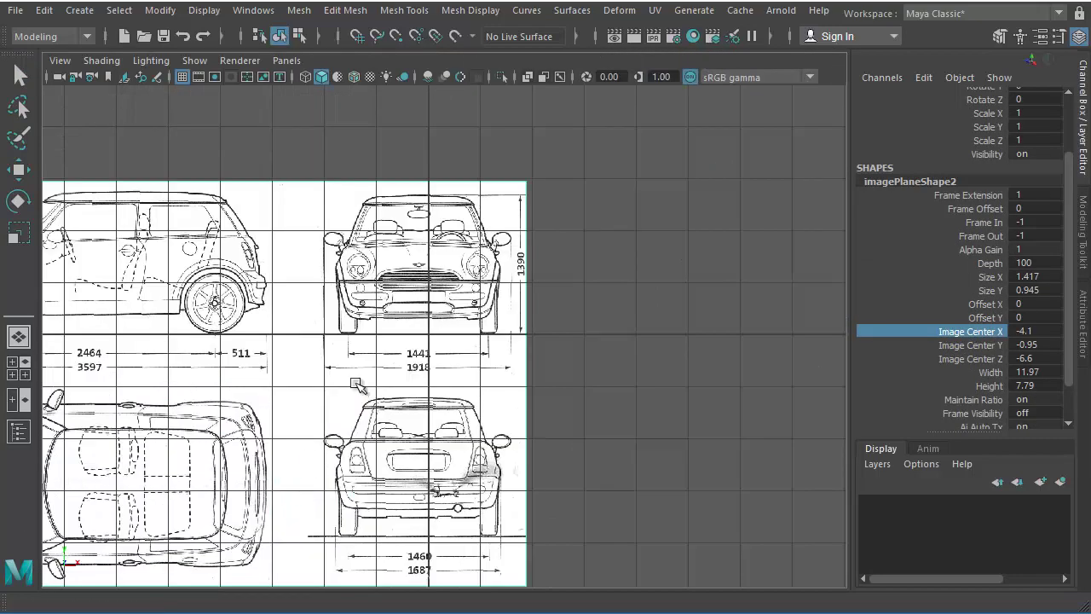
pyautogui.keyDown('alt'); pyautogui.moveTo(364, 352); pyautogui.dragTo(374, 412, button='middle'); pyautogui.keyUp('alt')
pyautogui.keyDown('alt'); pyautogui.moveTo(373, 413); pyautogui.dragTo(858, 461, button='right'); pyautogui.keyUp('alt')
pyautogui.keyDown('alt'); pyautogui.moveTo(567, 466); pyautogui.dragTo(614, 466, button='middle'); pyautogui.keyUp('alt')
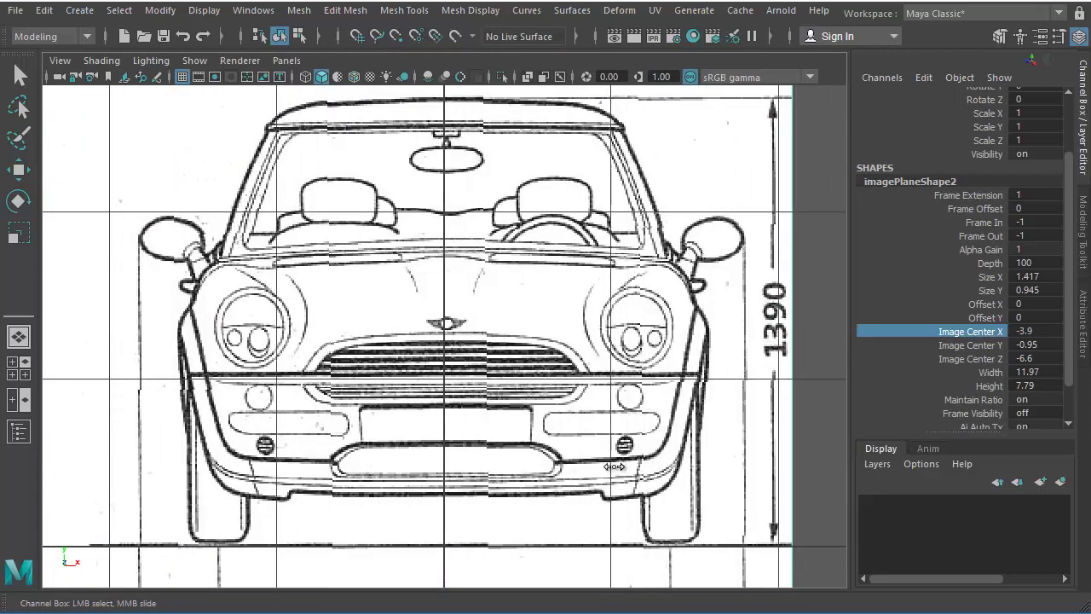
pyautogui.click(1041, 333)
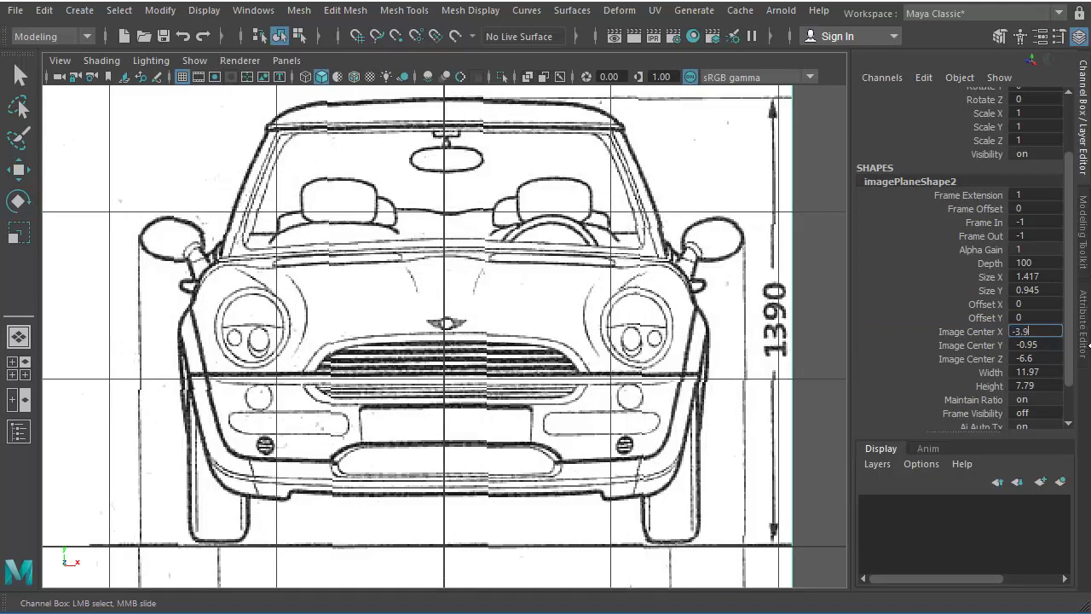
pyautogui.write('5')
pyautogui.press('Return')
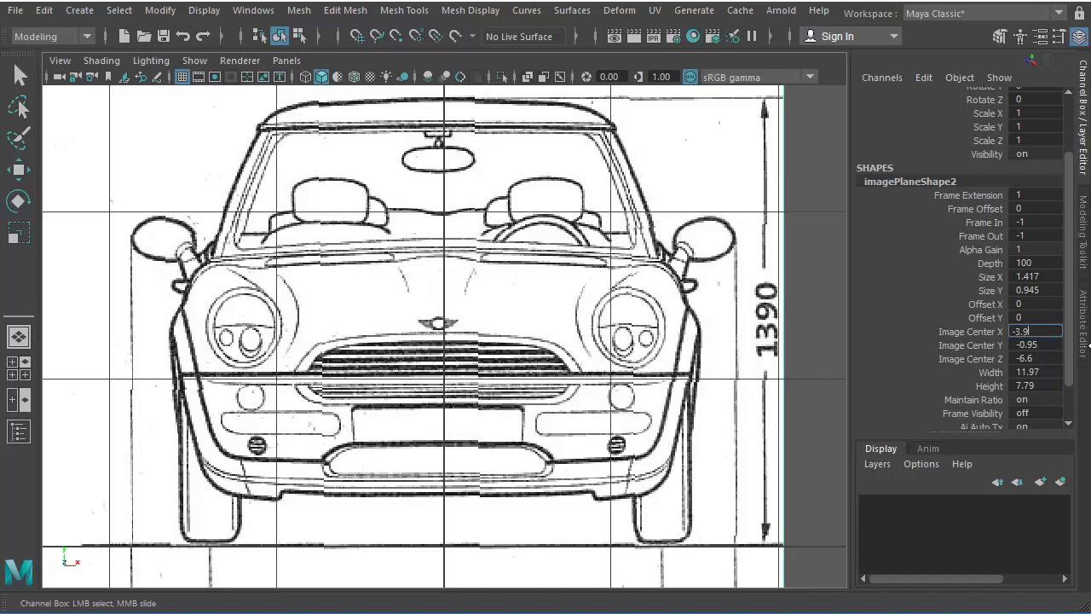
pyautogui.write('2')
pyautogui.press('Return')
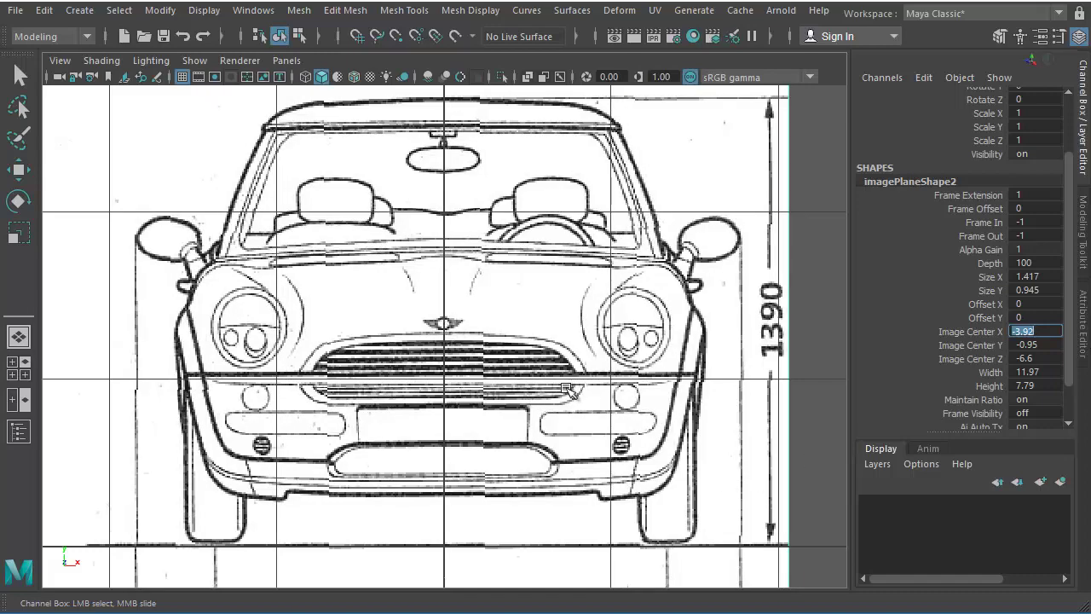
# Step: Select the side view's image plane in perspective, slide its Image Center Z to -2.4 to centre the side-profile car, and deselect it
pyautogui.scroll(-5, 608, 330)
pyautogui.press('space')
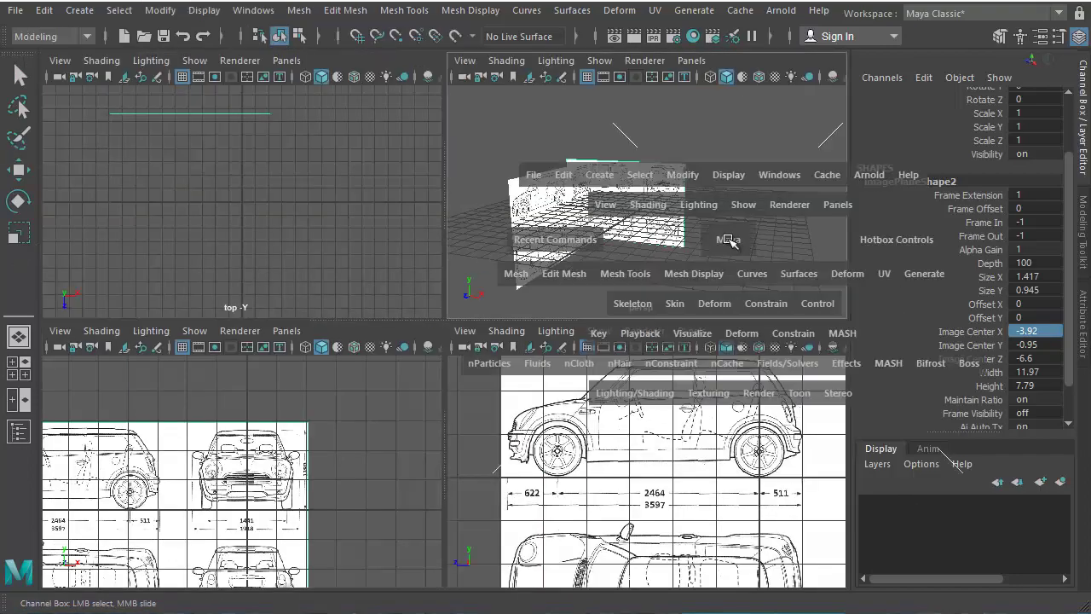
pyautogui.press('space')
pyautogui.keyDown('alt'); pyautogui.moveTo(513, 399); pyautogui.dragTo(623, 339); pyautogui.keyUp('alt')
pyautogui.press('q')
pyautogui.click(357, 320)
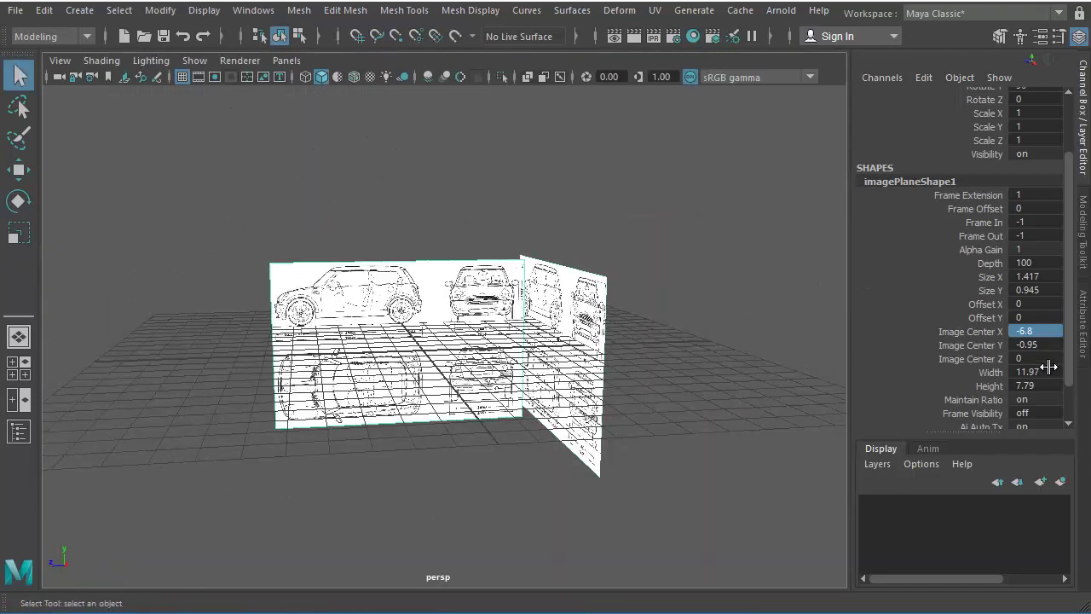
pyautogui.click(972, 358)
pyautogui.moveTo(616, 375); pyautogui.dragTo(607, 385, button='middle')
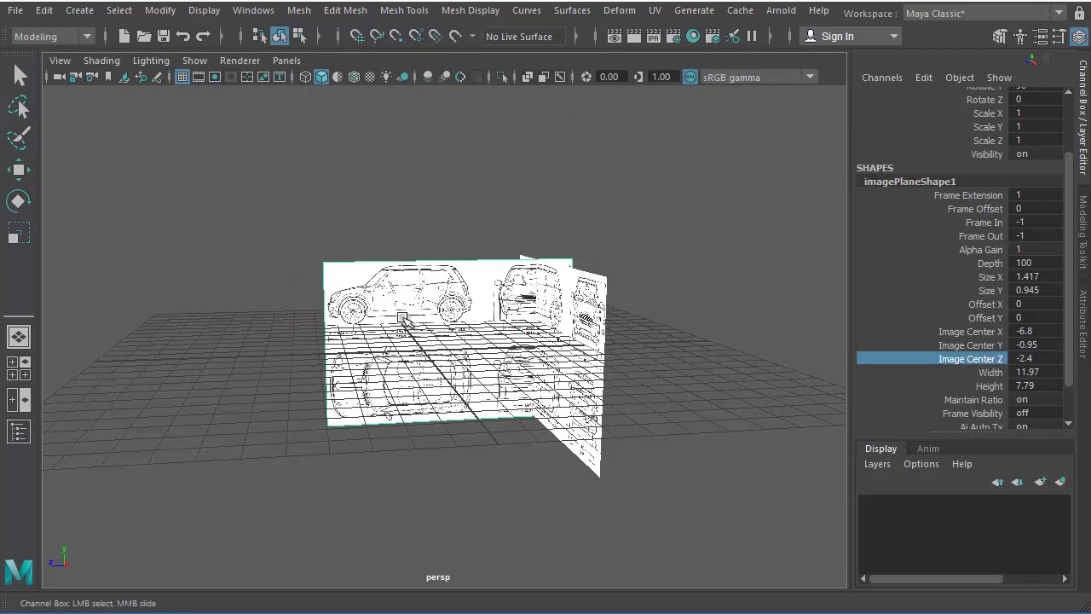
pyautogui.keyDown('alt'); pyautogui.moveTo(457, 410); pyautogui.dragTo(549, 431); pyautogui.keyUp('alt')
pyautogui.click(562, 454)
# Step: Examine the blueprint's front wheel up close in a full-size side view
pyautogui.press('space')
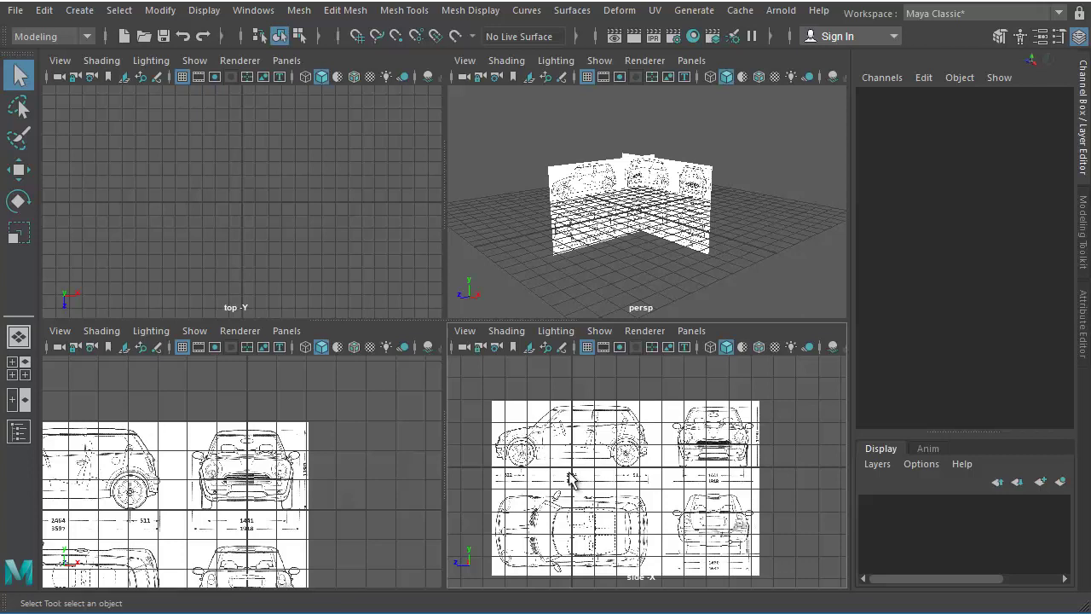
pyautogui.keyDown('alt'); pyautogui.moveTo(569, 474); pyautogui.dragTo(665, 472, button='middle'); pyautogui.keyUp('alt')
pyautogui.keyDown('ctrl'); pyautogui.keyDown('alt'); pyautogui.moveTo(589, 430); pyautogui.dragTo(642, 479); pyautogui.keyUp('alt'); pyautogui.keyUp('ctrl')
pyautogui.keyDown('alt'); pyautogui.moveTo(667, 457); pyautogui.dragTo(625, 495, button='middle'); pyautogui.keyUp('alt')
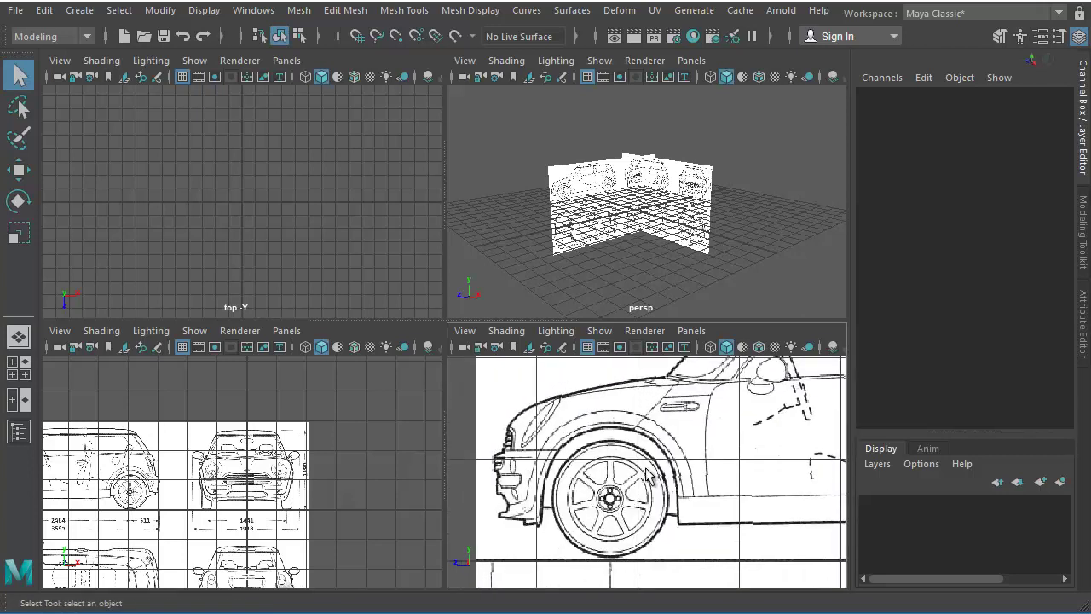
pyautogui.press('space')
pyautogui.scroll(2, 512, 452)
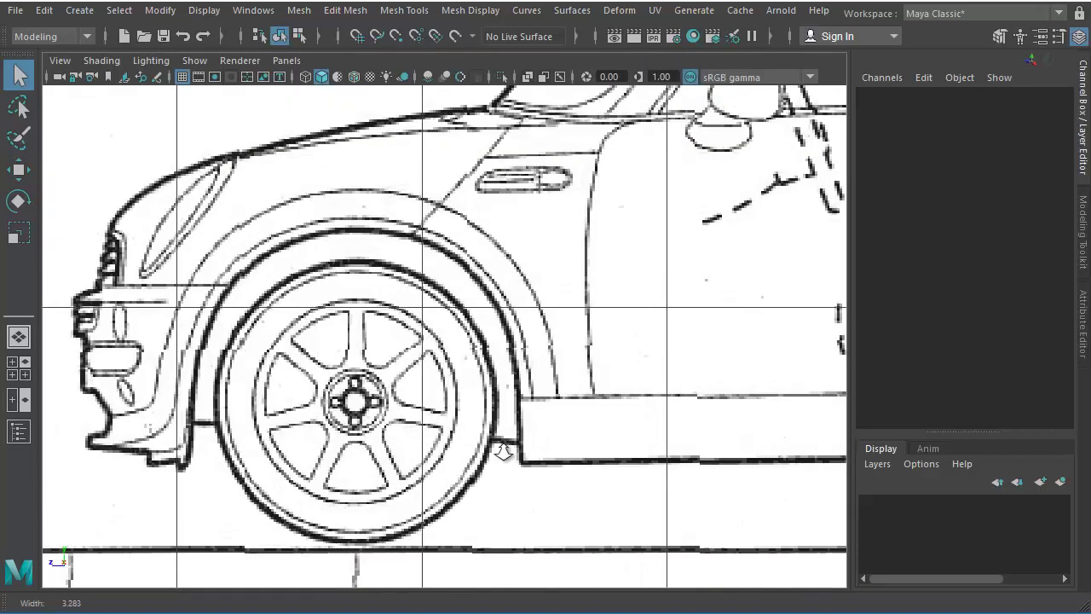
pyautogui.keyDown('alt'); pyautogui.moveTo(503, 451); pyautogui.dragTo(592, 446, button='middle'); pyautogui.keyUp('alt')
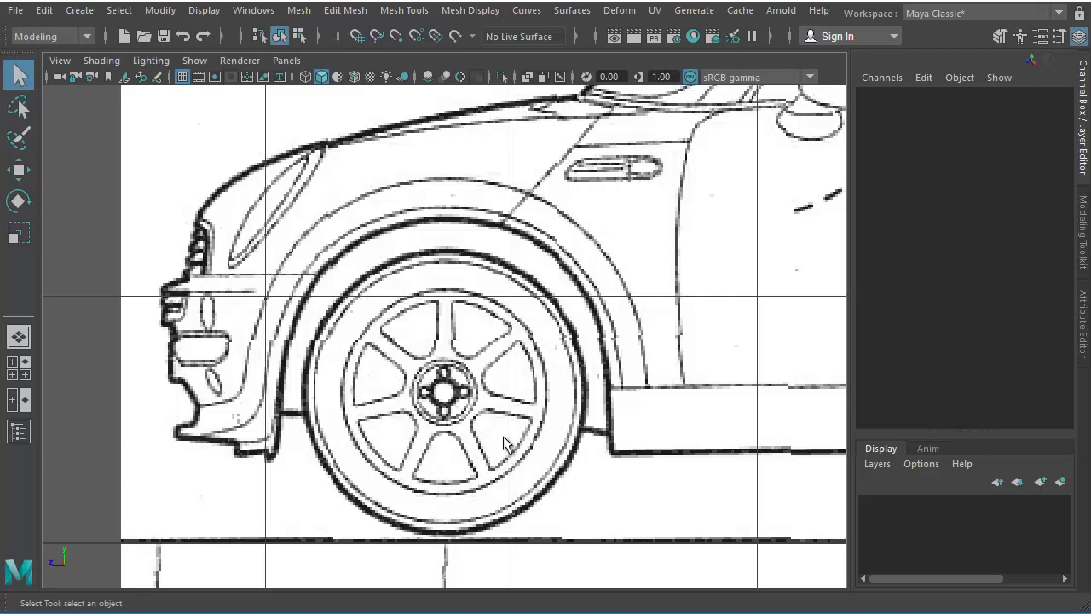
# Step: Create a polygon cylinder and set its Rotate Z to 90 so its round face shows in the side view
pyautogui.click(82, 11)
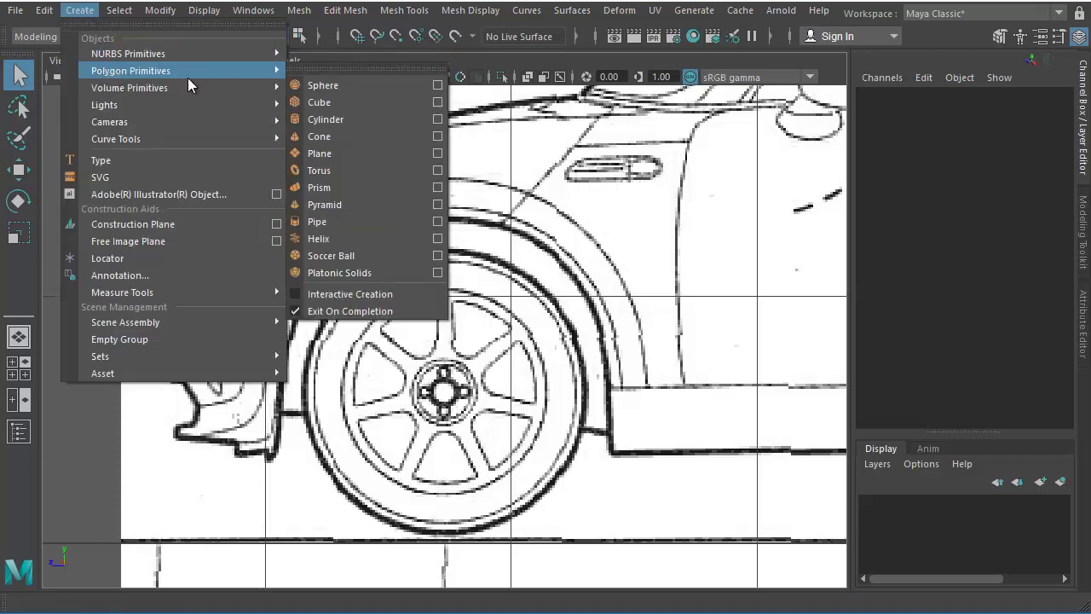
pyautogui.click(370, 121)
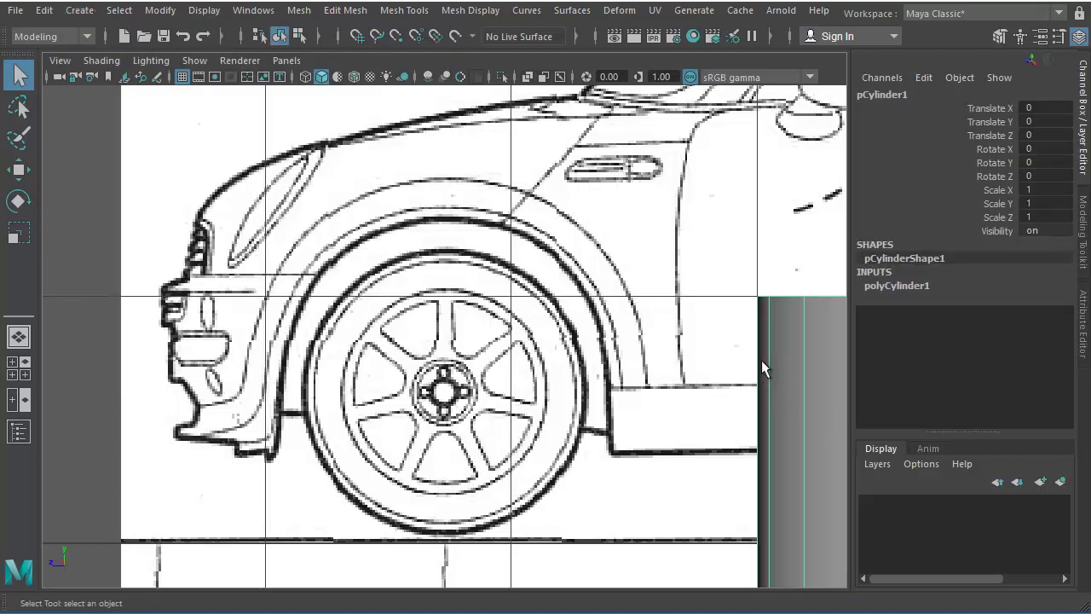
pyautogui.scroll(-10, 372, 319)
pyautogui.scroll(5, 373, 318)
pyautogui.press('e')
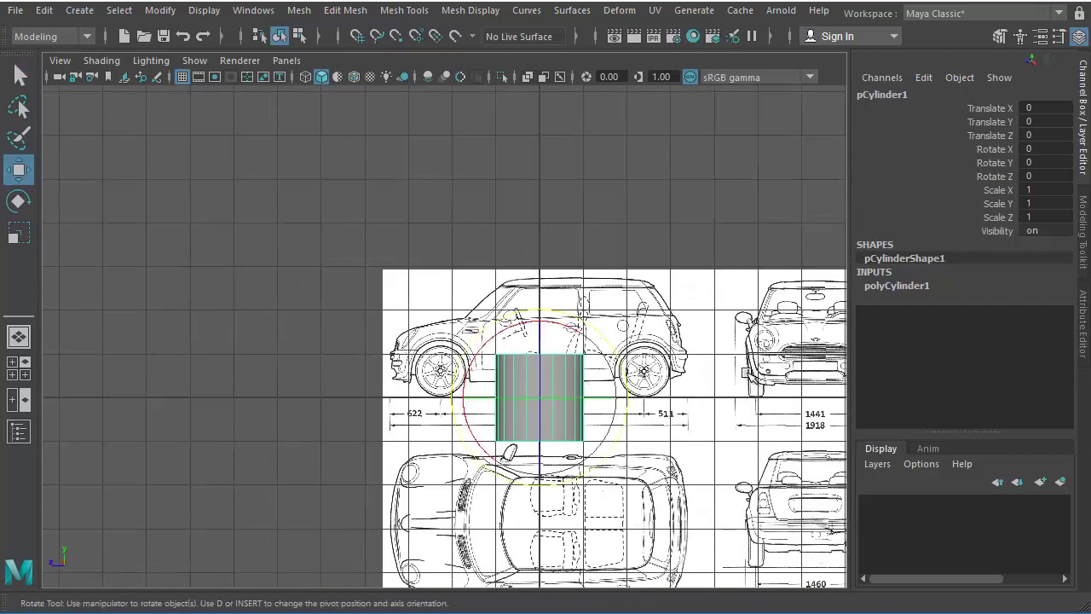
pyautogui.moveTo(535, 348); pyautogui.dragTo(528, 373)
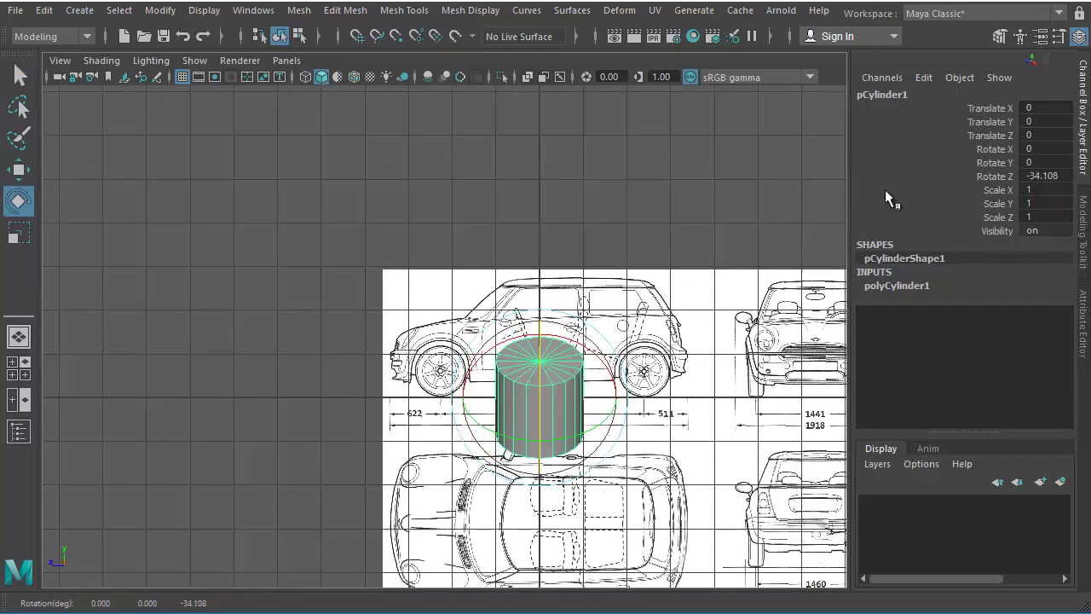
pyautogui.doubleClick(1053, 175)
pyautogui.write('90')
pyautogui.press('Return')
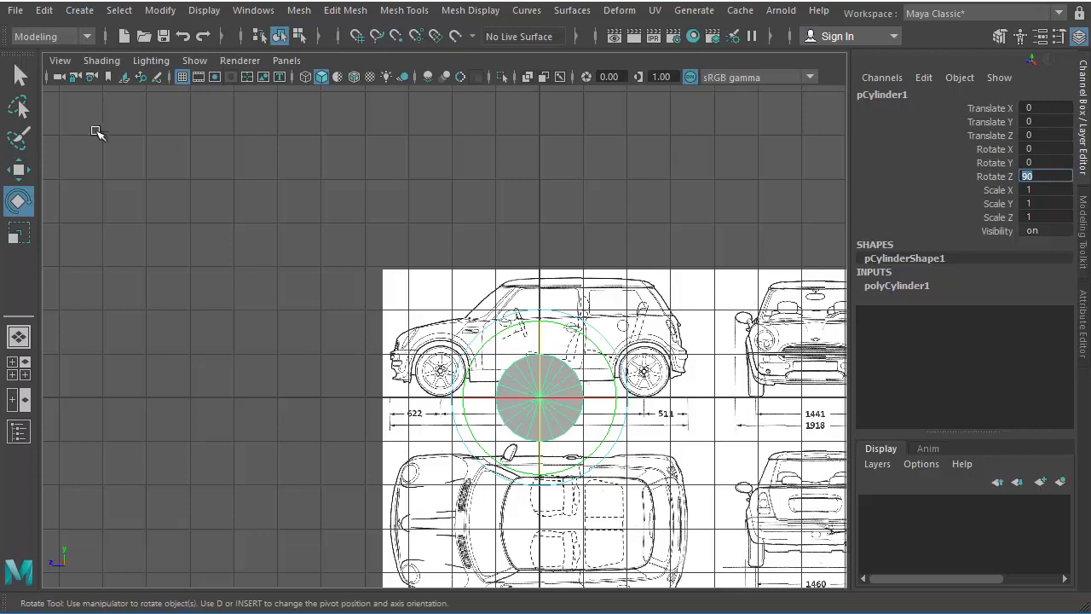
# Step: Scale the cylinder uniformly to 0.47 and move it over the blueprint's front wheel, at about Translate Y 0.625 and Z 2.244
pyautogui.click(19, 232)
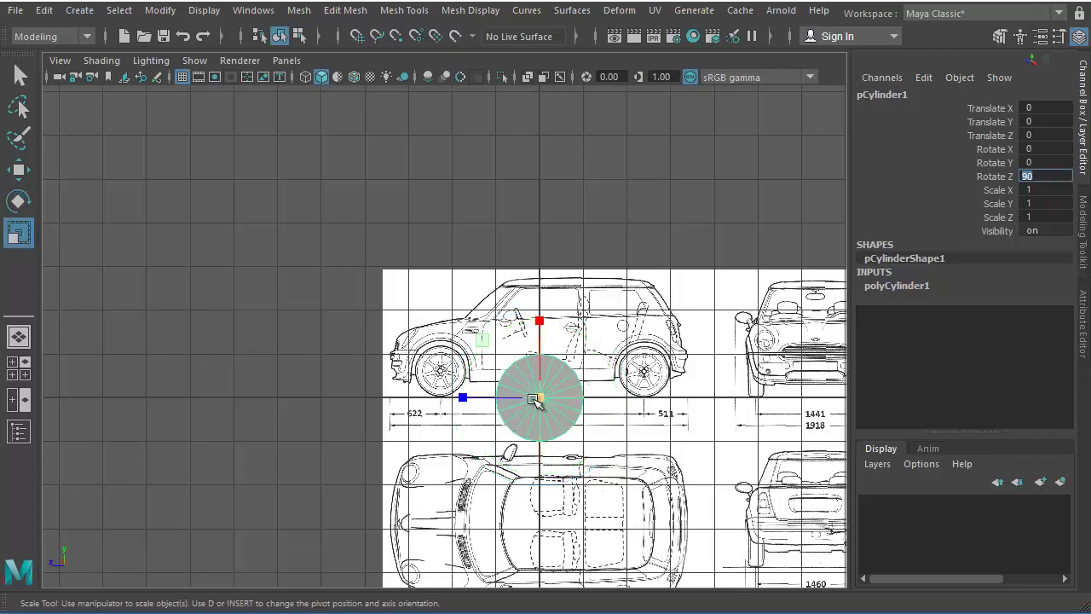
pyautogui.moveTo(537, 398); pyautogui.dragTo(491, 438)
pyautogui.press('w')
pyautogui.moveTo(539, 397); pyautogui.dragTo(440, 370)
pyautogui.keyDown('ctrl'); pyautogui.keyDown('alt'); pyautogui.moveTo(389, 343); pyautogui.dragTo(462, 403); pyautogui.keyUp('alt'); pyautogui.keyUp('ctrl')
pyautogui.keyDown('alt'); pyautogui.moveTo(605, 410); pyautogui.dragTo(547, 426, button='middle'); pyautogui.keyUp('alt')
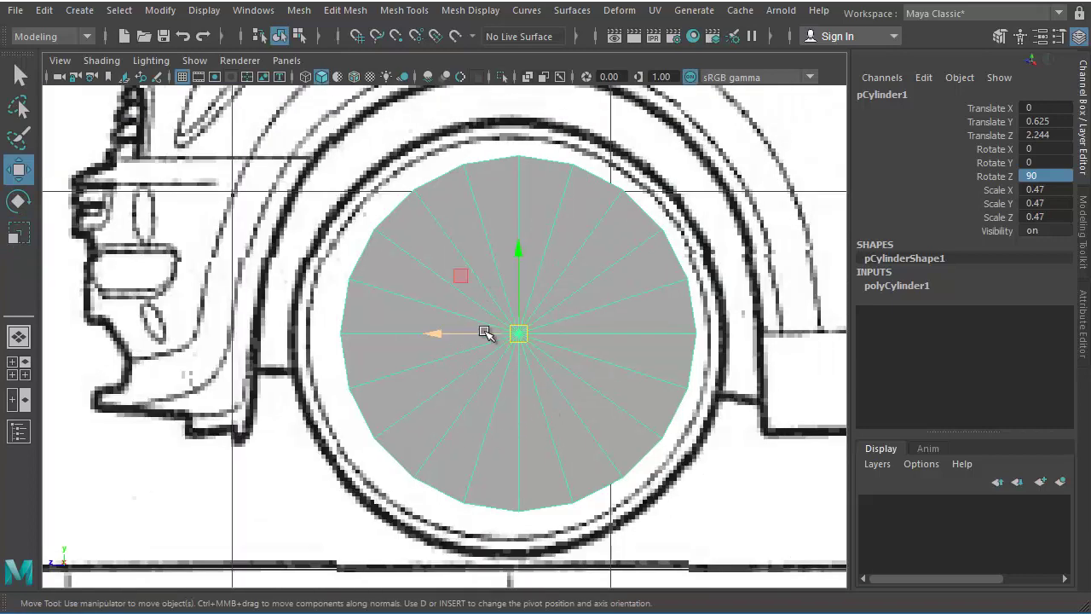
# Step: Make the side view's shading see-through with X-Ray and turn on wireframe on shaded, keeping the cylinder selected
pyautogui.click(101, 61)
pyautogui.click(114, 249)
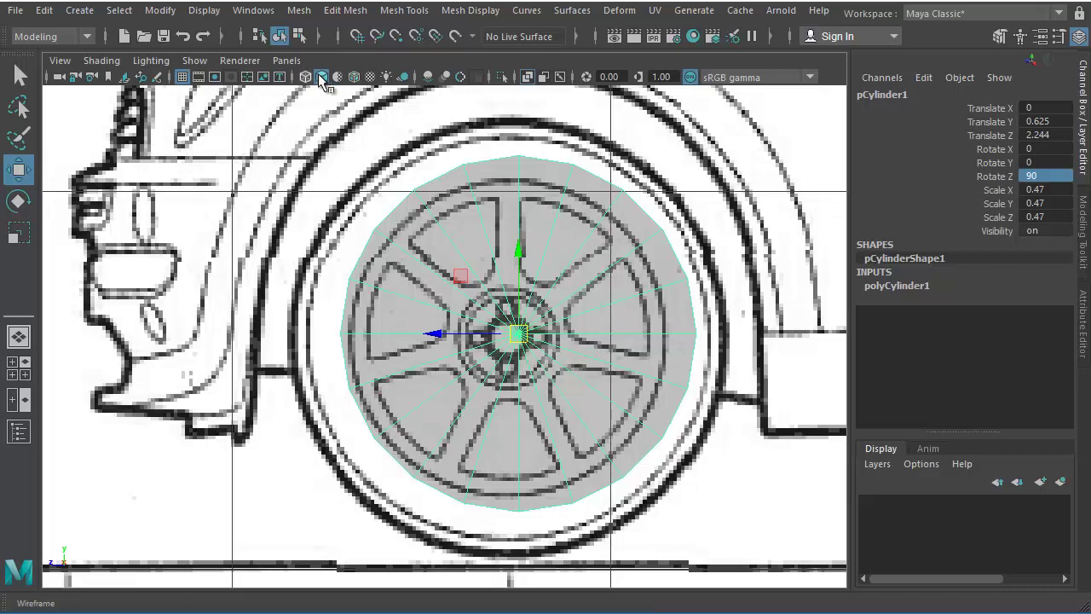
pyautogui.click(354, 78)
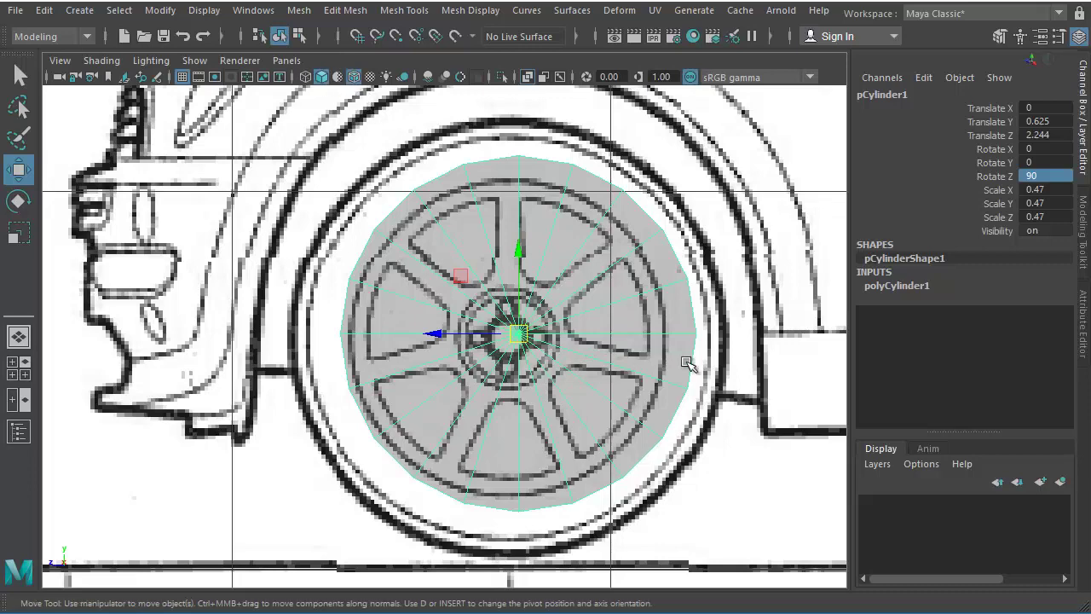
pyautogui.click(762, 362)
pyautogui.click(581, 317)
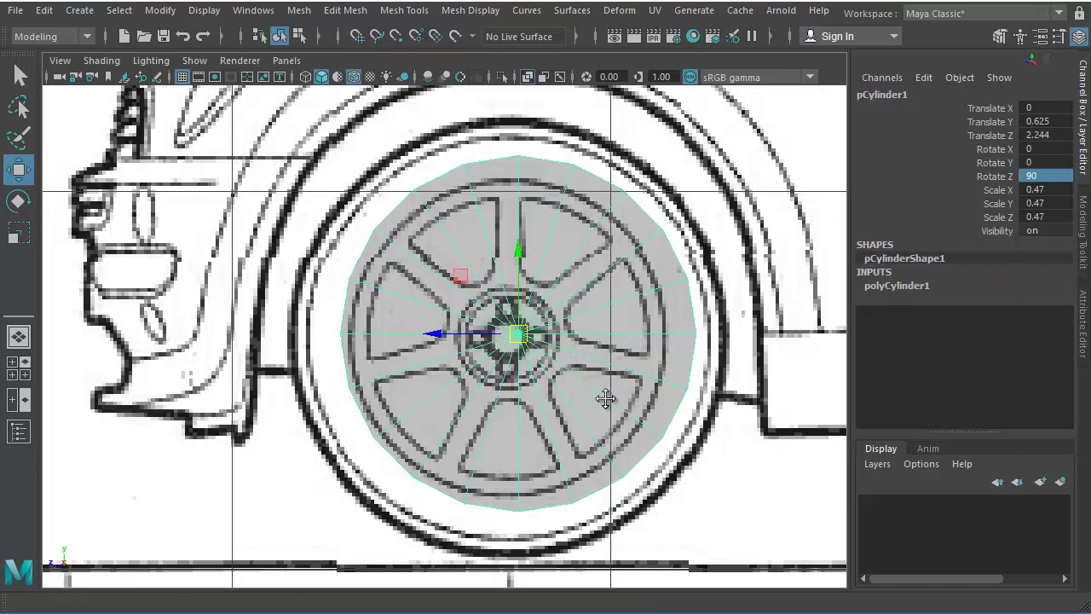
# Step: Centre the cylinder on the blueprint's wheel hub, at about Translate Y 0.614 and Z 2.275
pyautogui.keyDown('alt'); pyautogui.moveTo(606, 398); pyautogui.dragTo(592, 394, button='middle'); pyautogui.keyUp('alt')
pyautogui.keyDown('alt'); pyautogui.moveTo(528, 392); pyautogui.dragTo(500, 358, button='right'); pyautogui.keyUp('alt')
pyautogui.moveTo(504, 339); pyautogui.dragTo(491, 344)
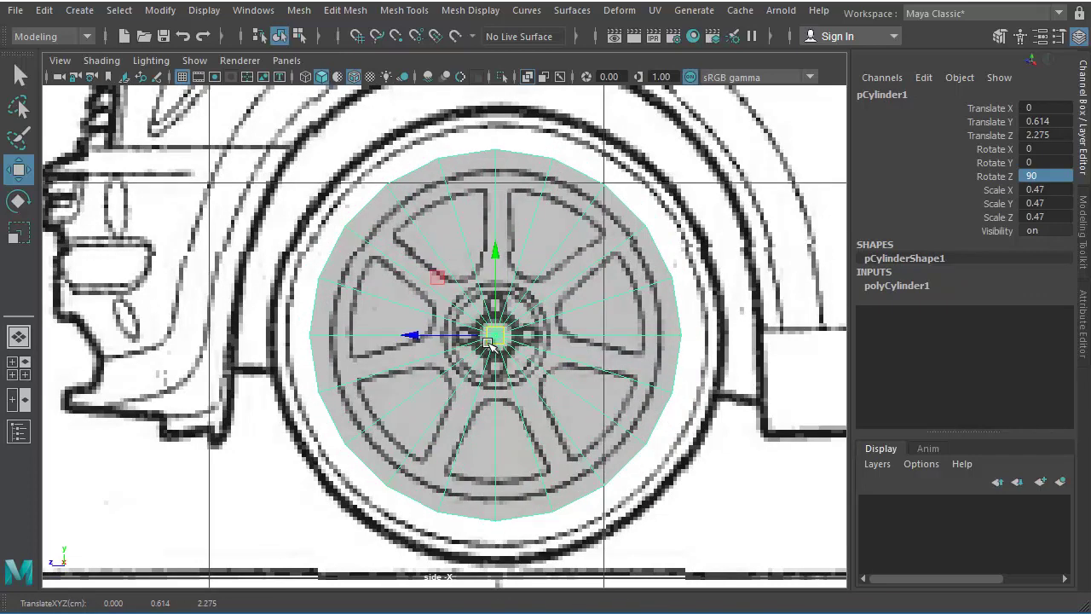
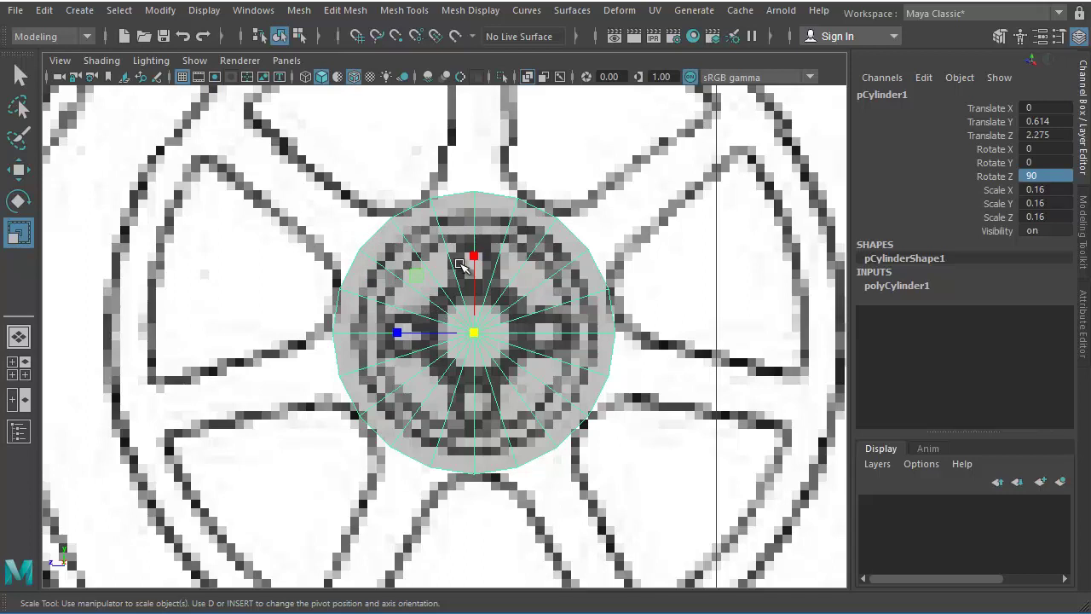
# Step: Set the cylinder's Subdivisions Axis to 14 and rotate it to about -12.6 in Rotate Y, aligning its edges with the spokes
pyautogui.click(919, 294)
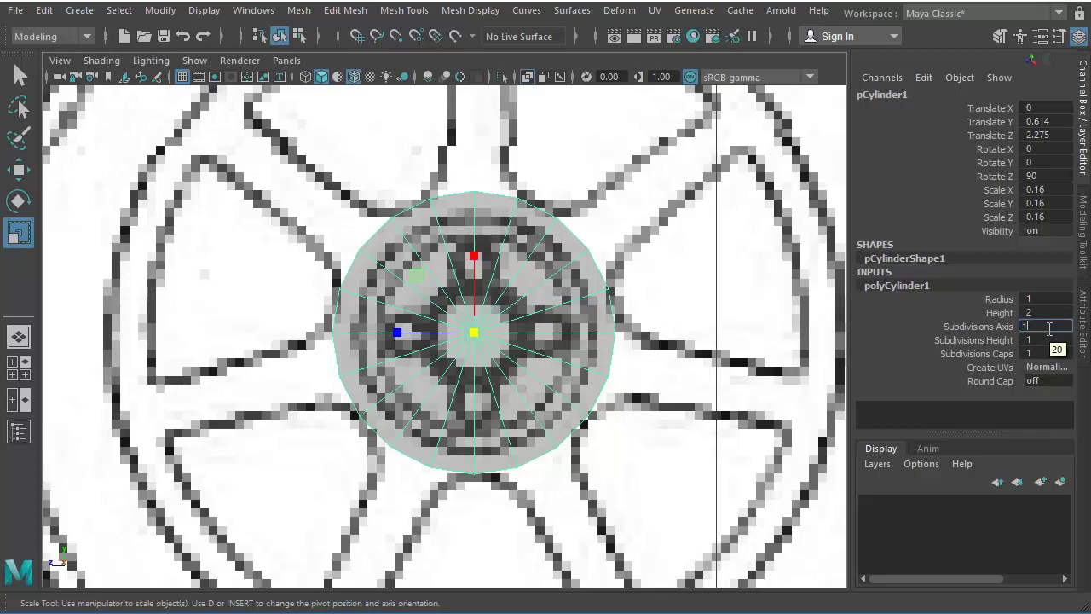
pyautogui.press('Return')
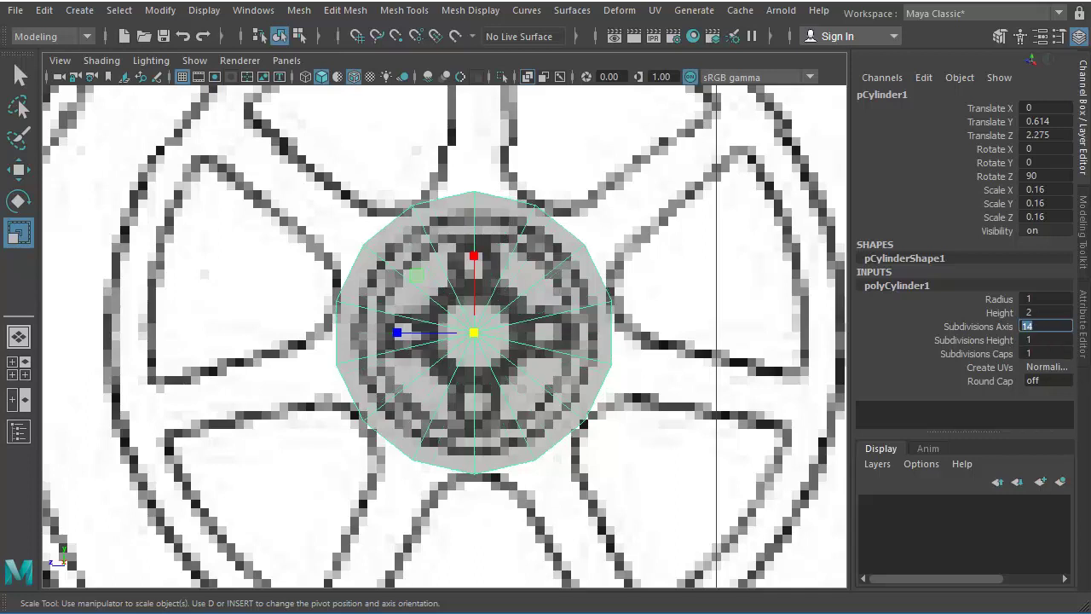
pyautogui.click(19, 200)
pyautogui.moveTo(529, 279); pyautogui.dragTo(520, 258)
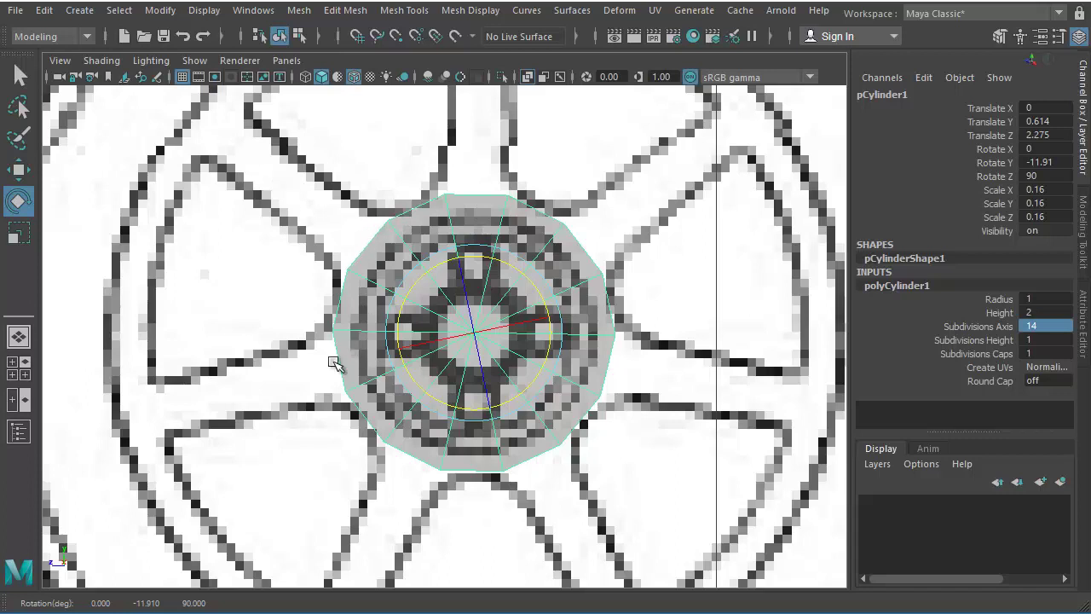
pyautogui.moveTo(501, 296); pyautogui.dragTo(515, 275)
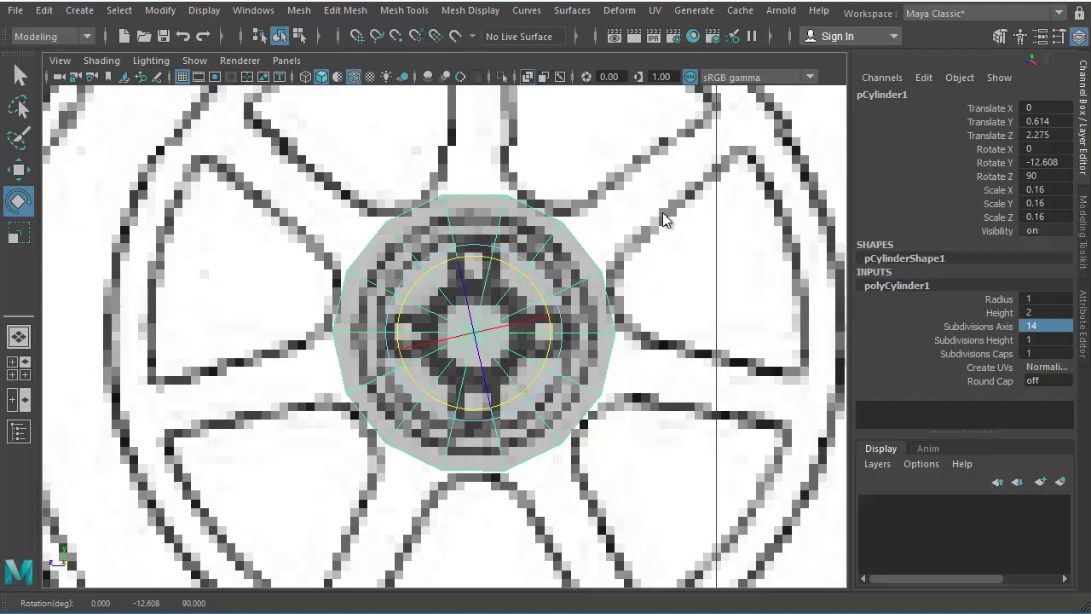
# Step: In the front view, move the cylinder sideways to about Translate X 1.346, over the car's front wheel
pyautogui.press('space')
pyautogui.press('space')
pyautogui.keyDown('alt'); pyautogui.moveTo(389, 356); pyautogui.dragTo(481, 363); pyautogui.keyUp('alt')
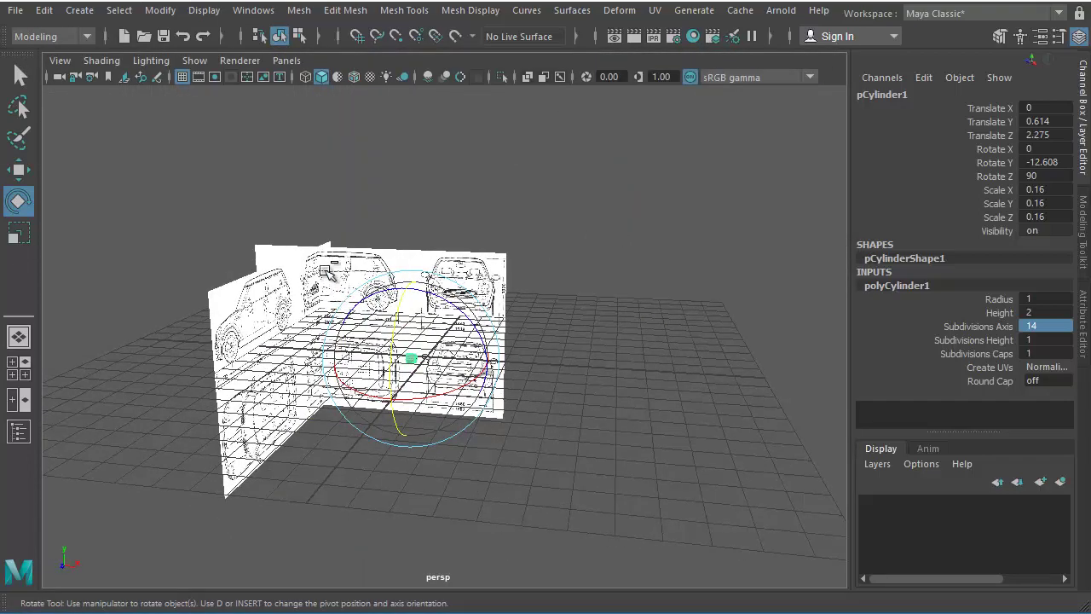
pyautogui.keyDown('alt'); pyautogui.moveTo(327, 271); pyautogui.dragTo(457, 435, button='right'); pyautogui.keyUp('alt')
pyautogui.moveTo(658, 402)
pyautogui.keyDown('alt'); pyautogui.mouseDown()
pyautogui.moveTo(508, 350)
pyautogui.moveTo(660, 392)
pyautogui.mouseUp(); pyautogui.keyUp('alt')
pyautogui.press('space')
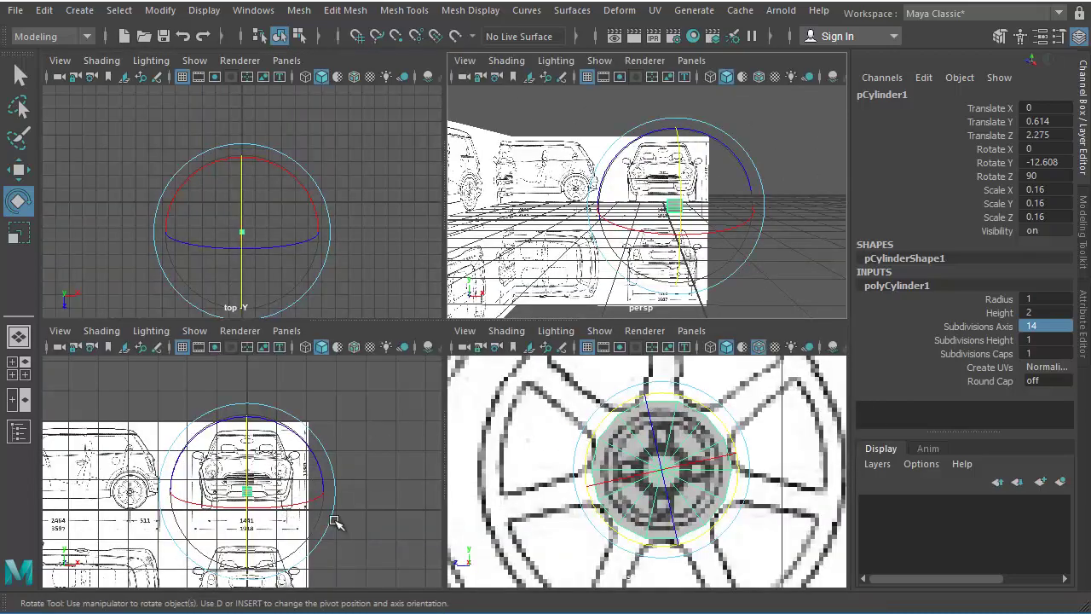
pyautogui.press('space')
pyautogui.keyDown('alt'); pyautogui.moveTo(449, 413); pyautogui.dragTo(753, 472, button='right'); pyautogui.keyUp('alt')
pyautogui.keyDown('alt'); pyautogui.moveTo(466, 431); pyautogui.dragTo(388, 398, button='middle'); pyautogui.keyUp('alt')
pyautogui.scroll(4, 445, 418)
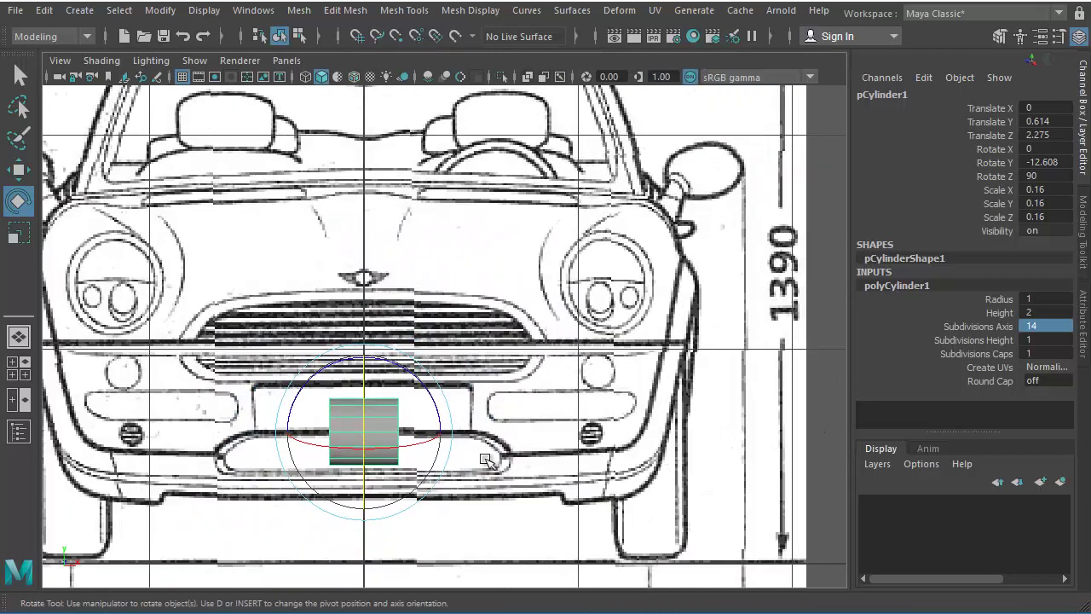
pyautogui.press('w')
pyautogui.moveTo(434, 430); pyautogui.dragTo(724, 461)
pyautogui.keyDown('alt'); pyautogui.moveTo(629, 467); pyautogui.dragTo(720, 484, button='right'); pyautogui.keyUp('alt')
pyautogui.keyDown('alt'); pyautogui.moveTo(720, 484); pyautogui.dragTo(533, 441, button='middle'); pyautogui.keyUp('alt')
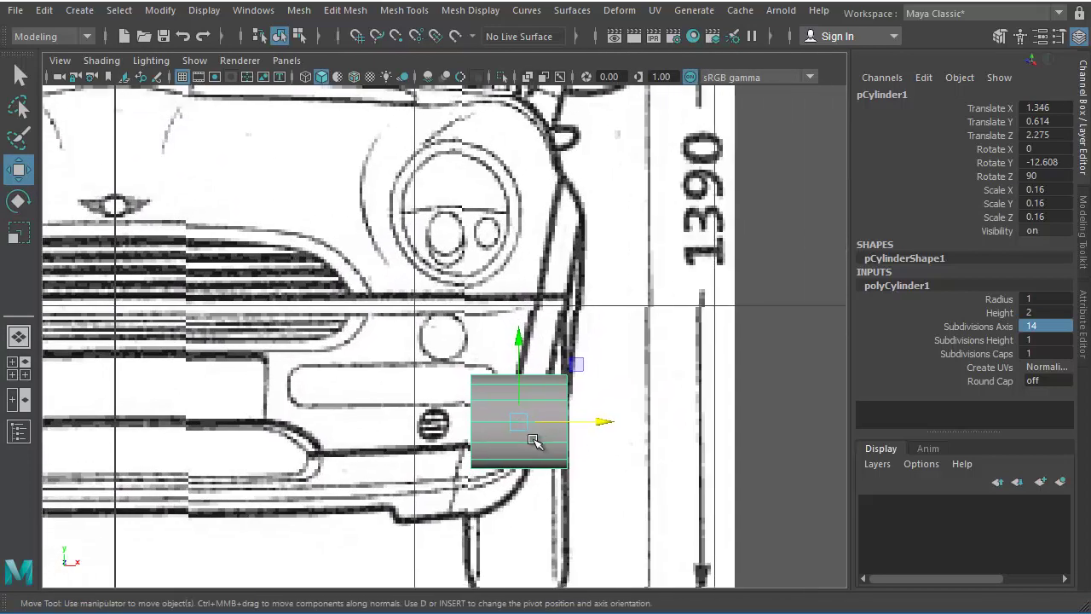
# Step: Thin the cylinder to about 0.064 in Scale Y and shift it to Translate X 1.357, undoing a trial vertical move
pyautogui.press('r')
pyautogui.moveTo(433, 424); pyautogui.dragTo(479, 430)
pyautogui.press('w')
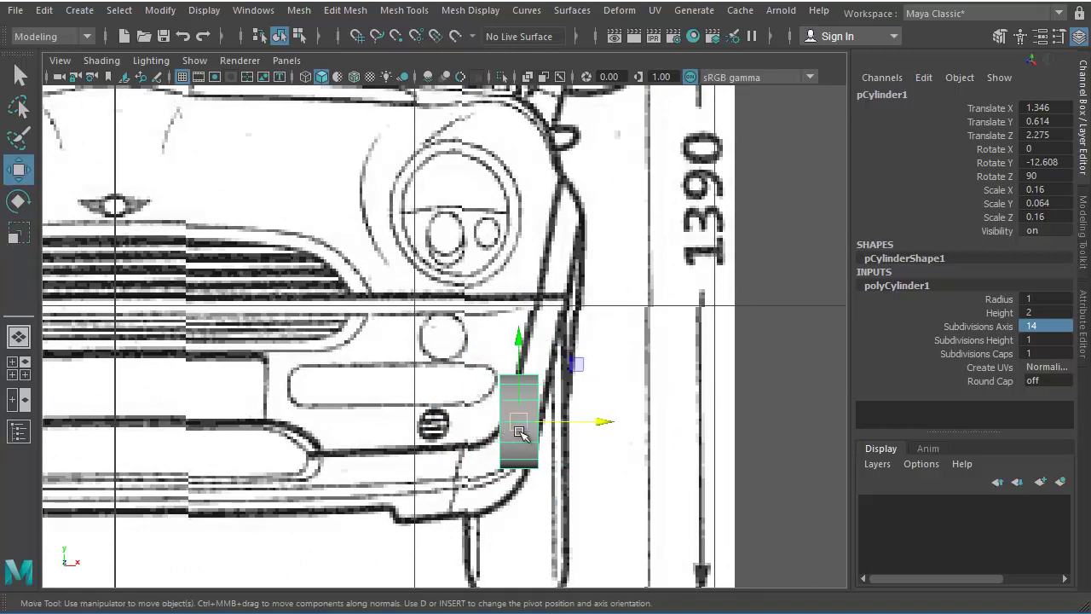
pyautogui.moveTo(579, 426)
pyautogui.mouseDown()
pyautogui.moveTo(602, 427)
pyautogui.moveTo(583, 421)
pyautogui.mouseUp()
pyautogui.moveTo(521, 346); pyautogui.dragTo(522, 357)
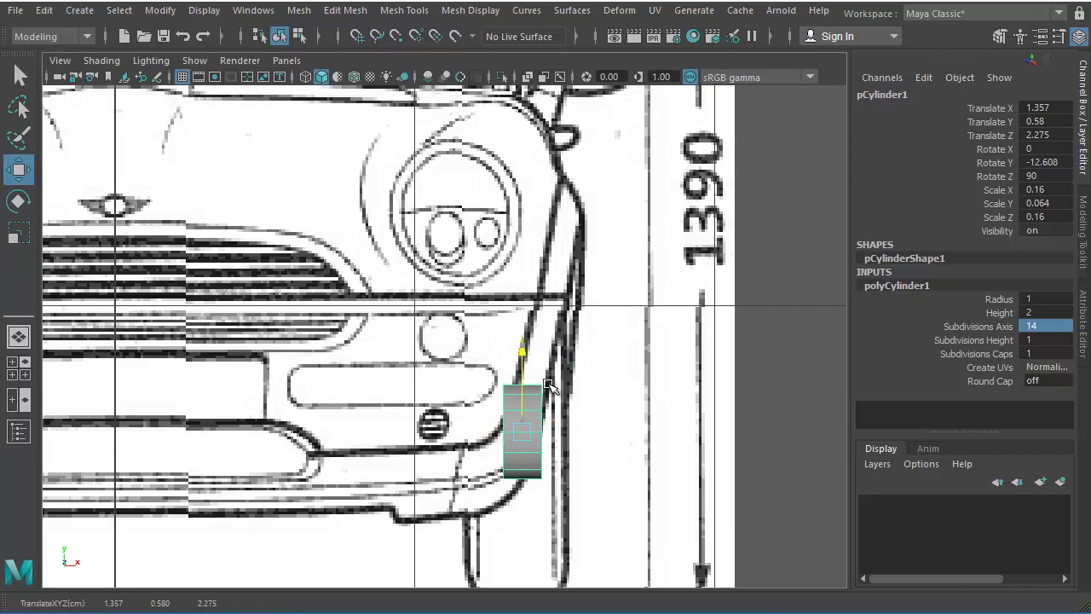
pyautogui.hotkey('ctrl', 'z')
# Step: Check the cylinder in the perspective and side views, and reduce its thickness to about 0.057 in Scale Y
pyautogui.press('space')
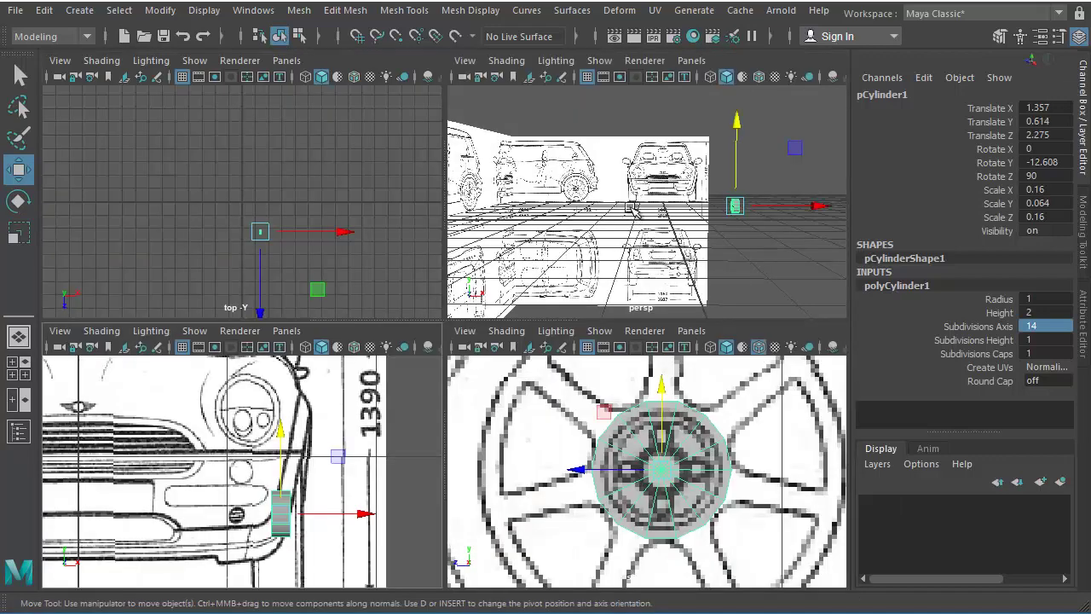
pyautogui.press('space')
pyautogui.keyDown('alt'); pyautogui.moveTo(580, 370); pyautogui.dragTo(409, 398); pyautogui.keyUp('alt')
pyautogui.press('space')
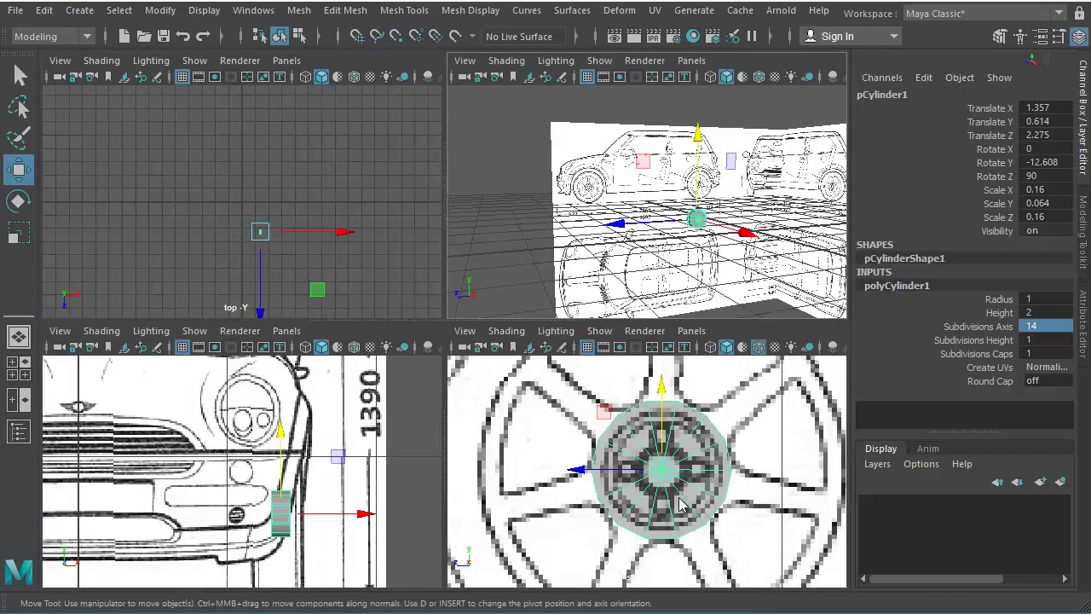
pyautogui.press('space')
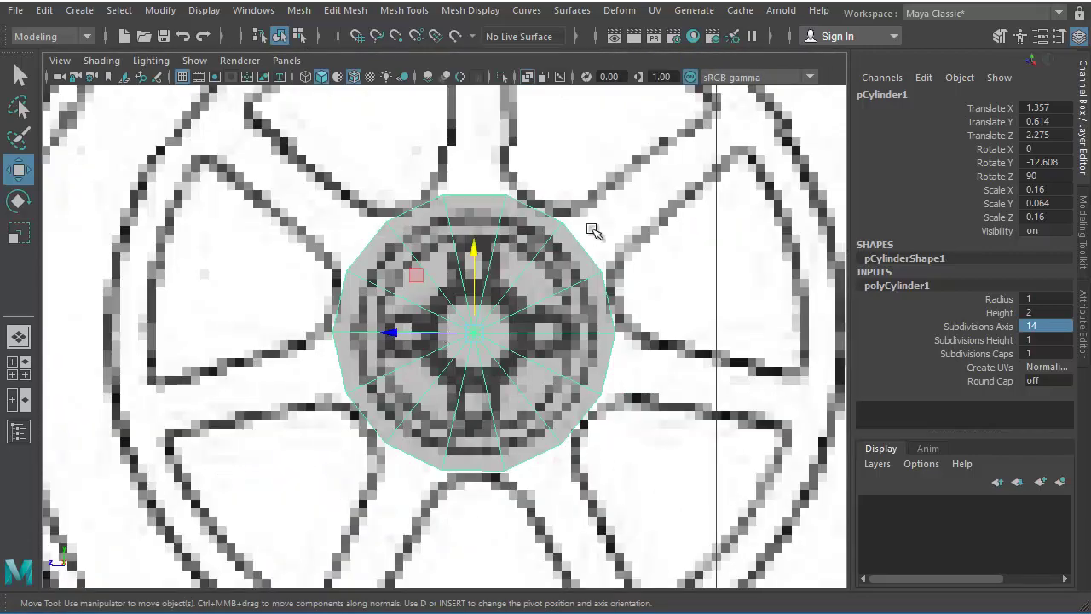
pyautogui.press('space')
pyautogui.press('space')
pyautogui.keyDown('alt'); pyautogui.moveTo(490, 414); pyautogui.dragTo(614, 328); pyautogui.keyUp('alt')
pyautogui.press('f')
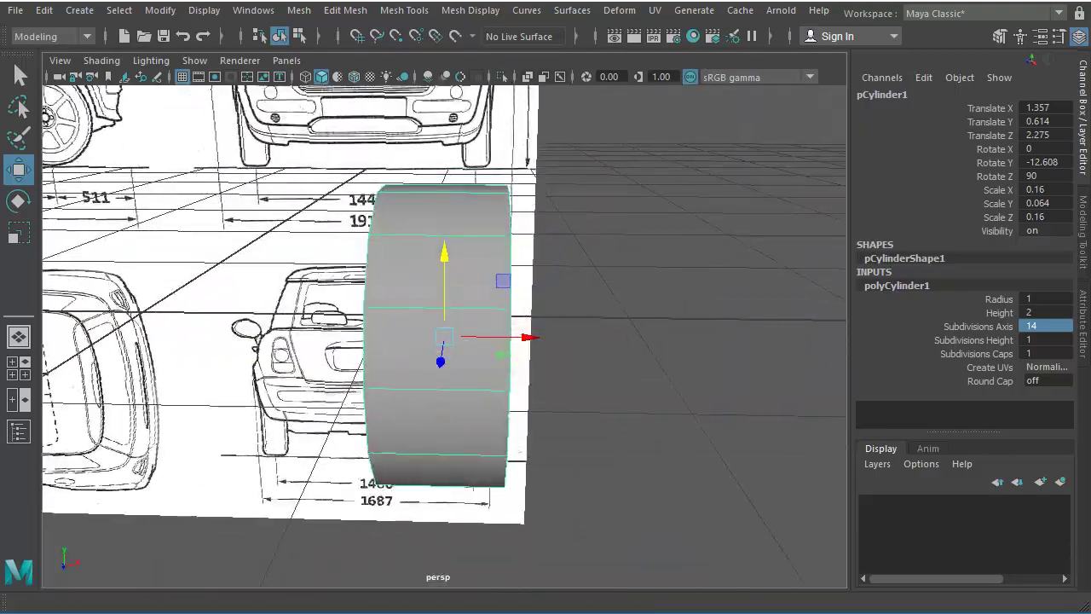
pyautogui.press('r')
pyautogui.moveTo(384, 341); pyautogui.dragTo(344, 338)
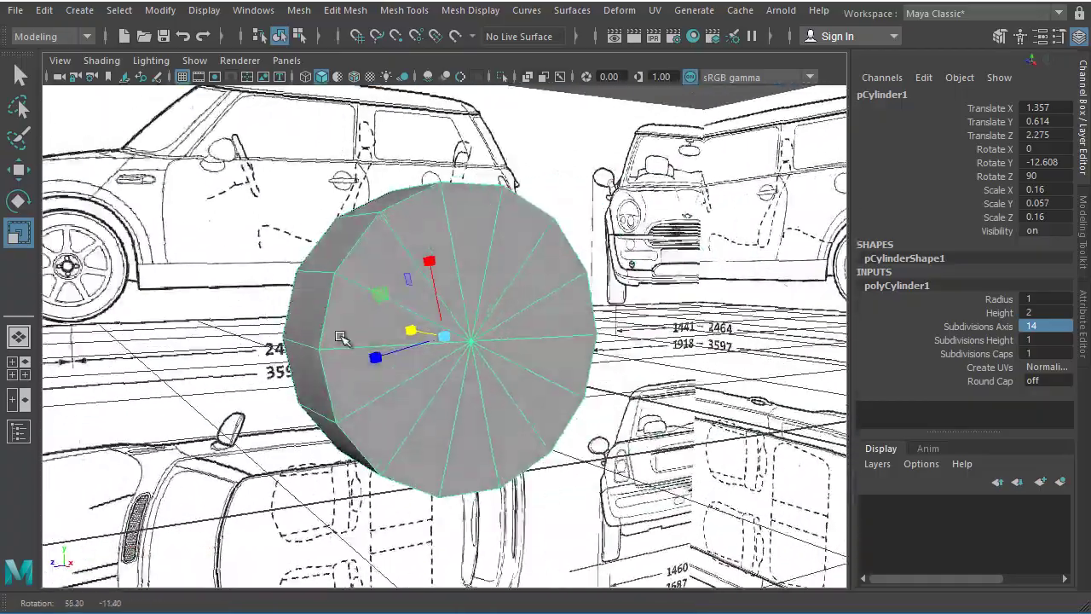
# Step: Switch the cylinder to face mode, select all faces of its outer cap, and check the selection in wireframe and shaded display
pyautogui.press('space')
pyautogui.press('space')
pyautogui.scroll(2, 384, 290)
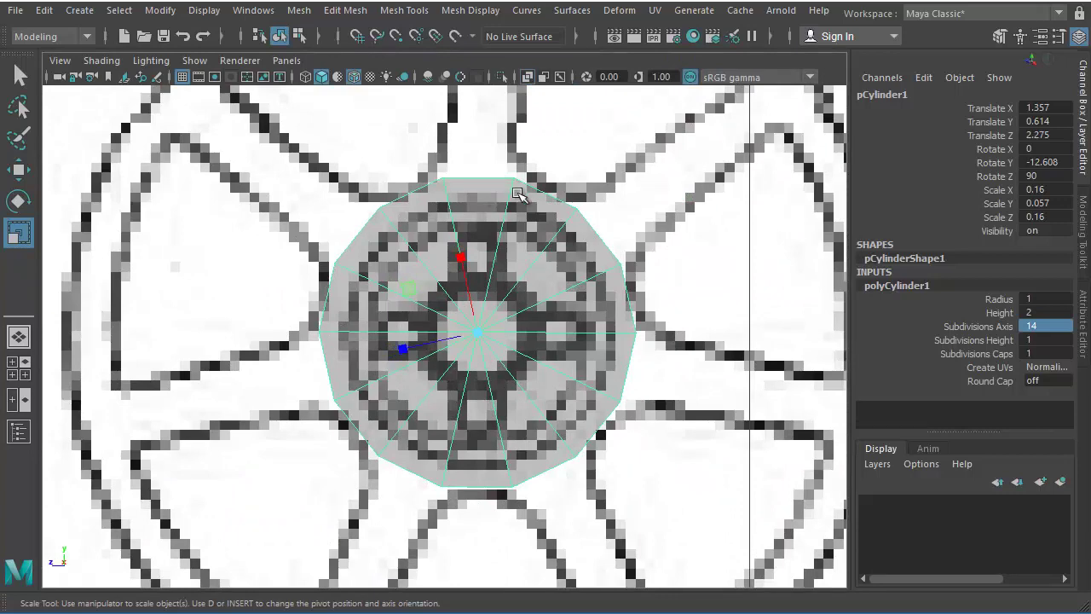
pyautogui.moveTo(511, 196); pyautogui.dragTo(502, 295, button='right')
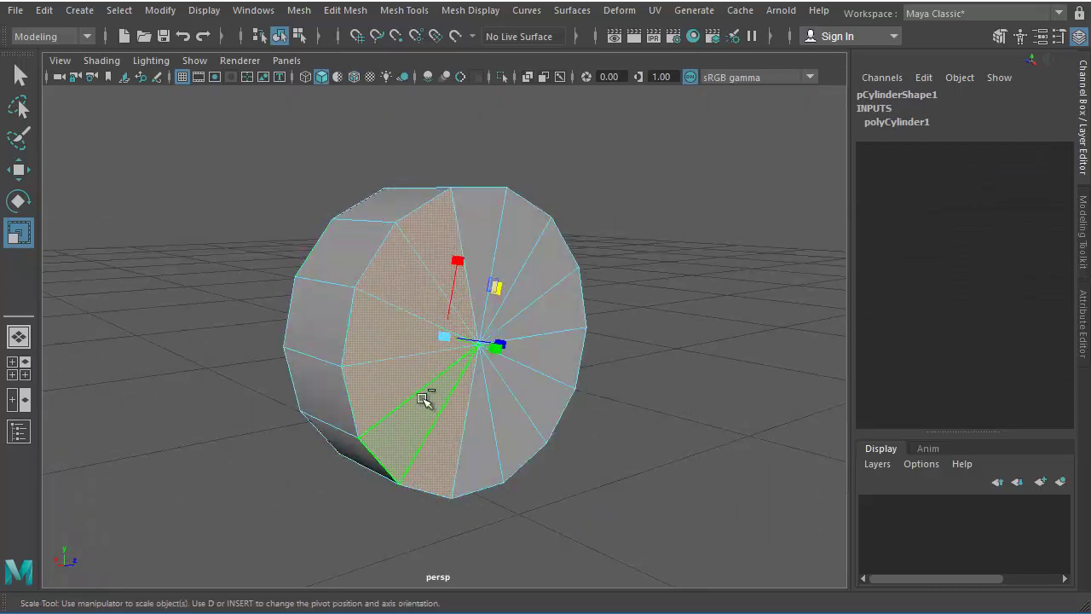
pyautogui.keyDown('alt'); pyautogui.moveTo(424, 401); pyautogui.dragTo(514, 399); pyautogui.keyUp('alt')
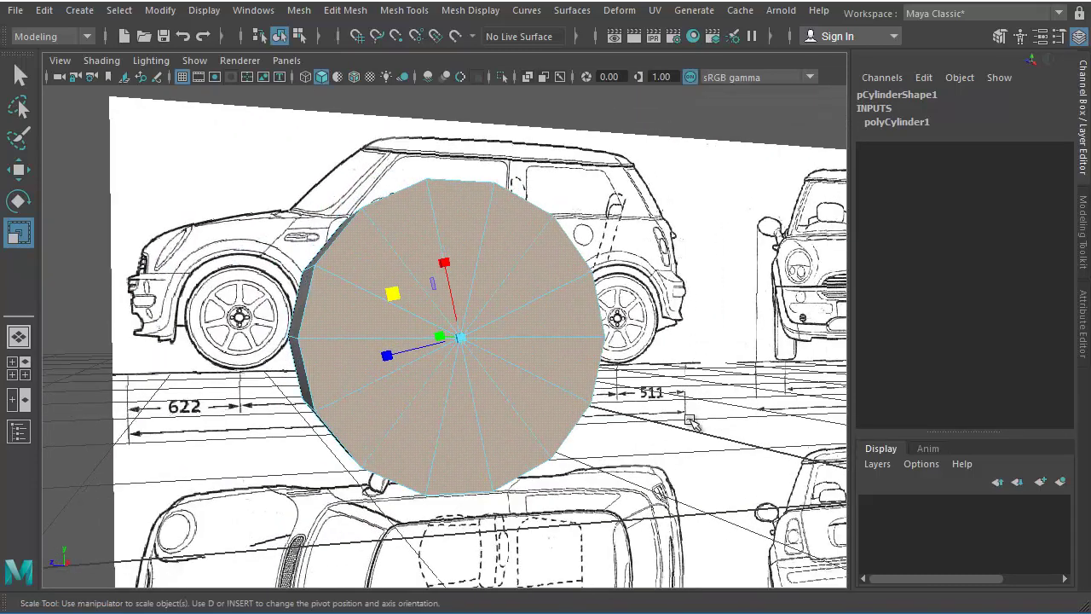
pyautogui.press('4')
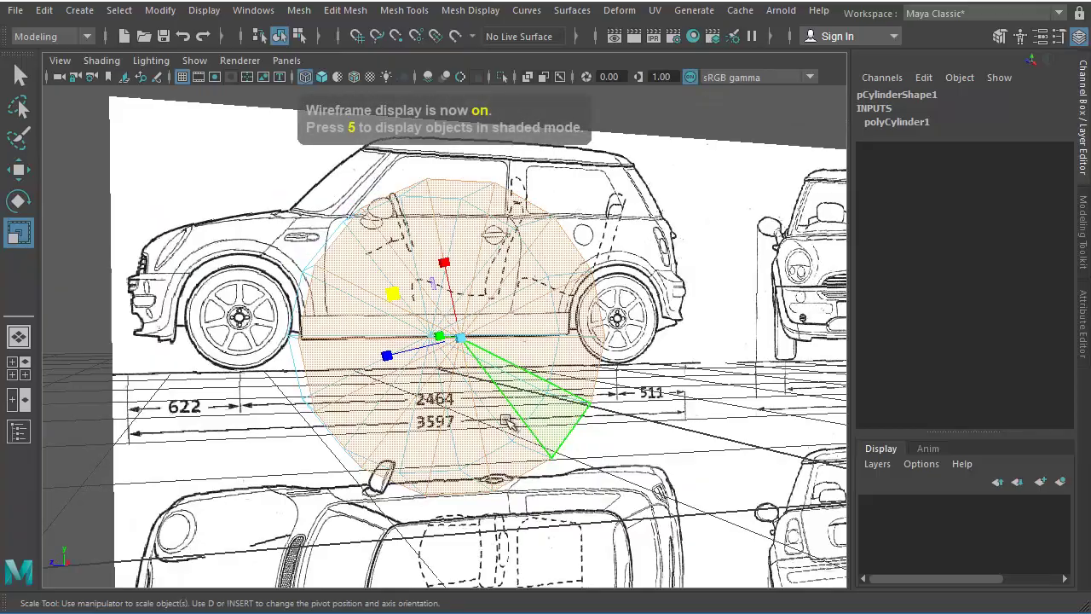
pyautogui.keyDown('alt'); pyautogui.moveTo(505, 423); pyautogui.dragTo(454, 412); pyautogui.keyUp('alt')
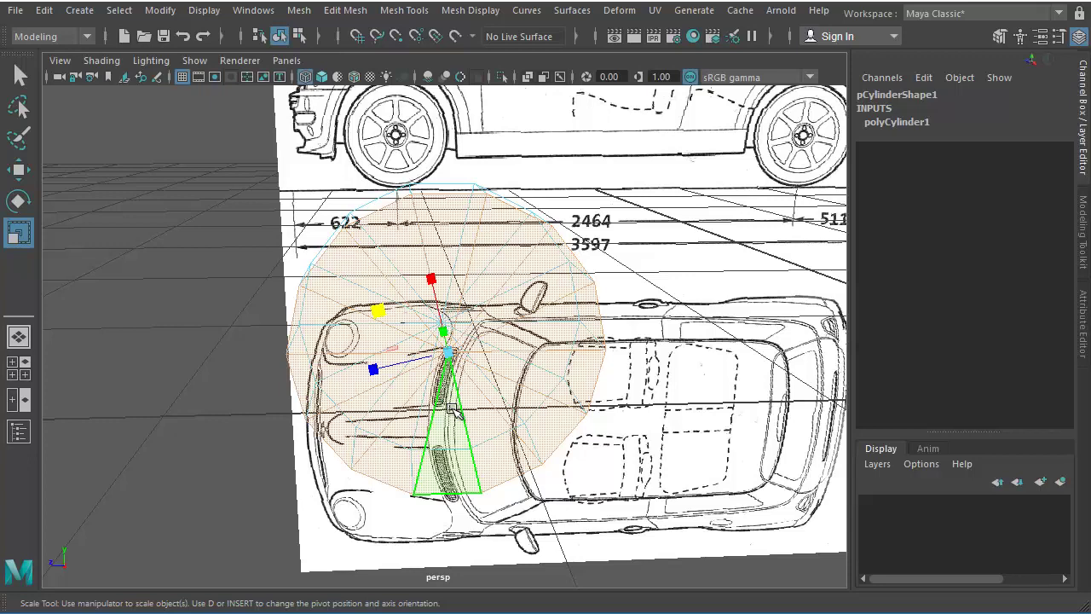
pyautogui.press('5')
pyautogui.moveTo(438, 356)
pyautogui.keyDown('alt'); pyautogui.mouseDown()
pyautogui.moveTo(401, 297)
pyautogui.moveTo(470, 341)
pyautogui.mouseUp(); pyautogui.keyUp('alt')
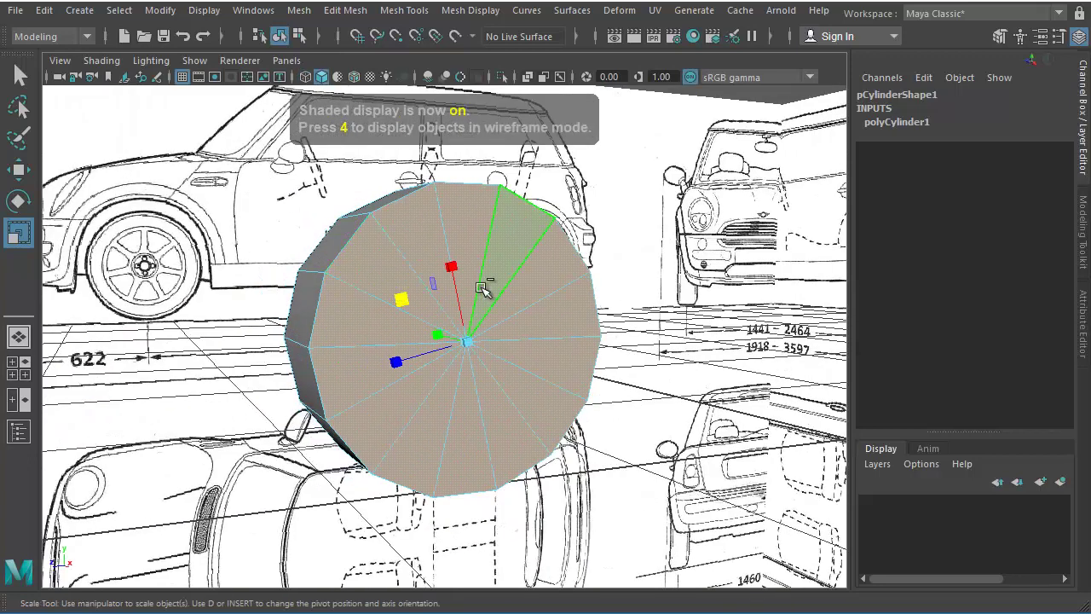
# Step: Extrude the outer cap faces and scale them evenly inward to the first circle of the wheel hub in the side blueprint
pyautogui.keyDown('shift'); pyautogui.moveTo(482, 290); pyautogui.dragTo(476, 332, button='right'); pyautogui.keyUp('shift')
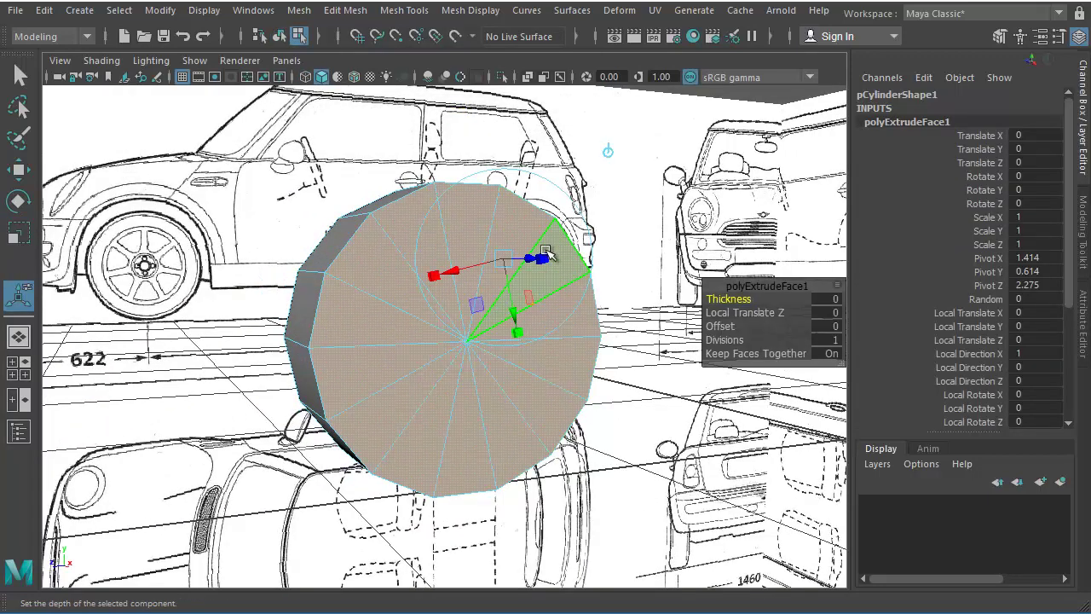
pyautogui.moveTo(546, 253); pyautogui.dragTo(482, 261)
pyautogui.press('space')
pyautogui.press('space')
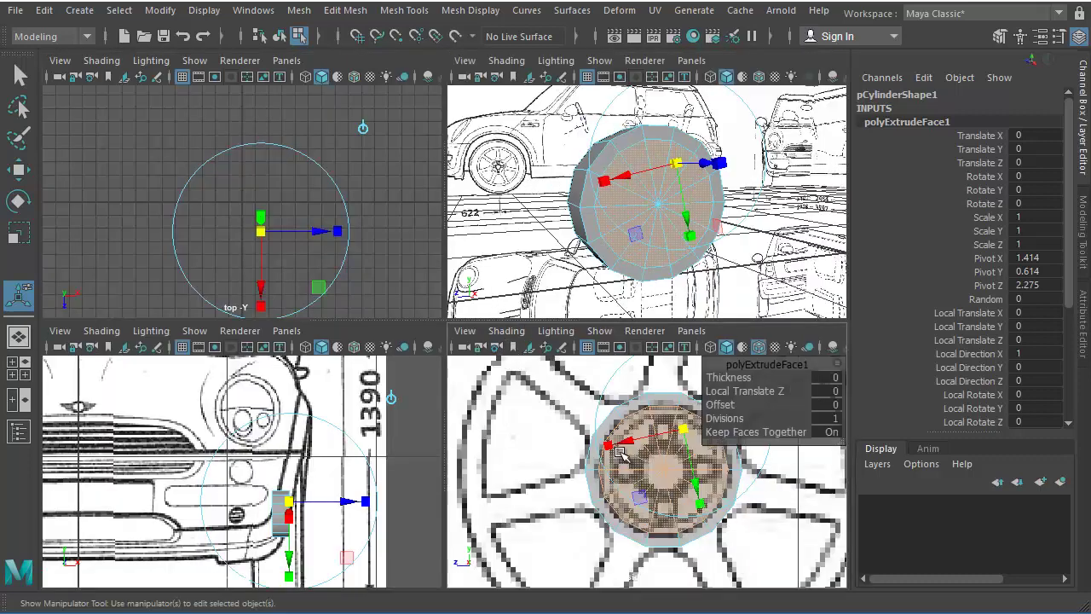
pyautogui.press('space')
pyautogui.moveTo(512, 263); pyautogui.dragTo(518, 255)
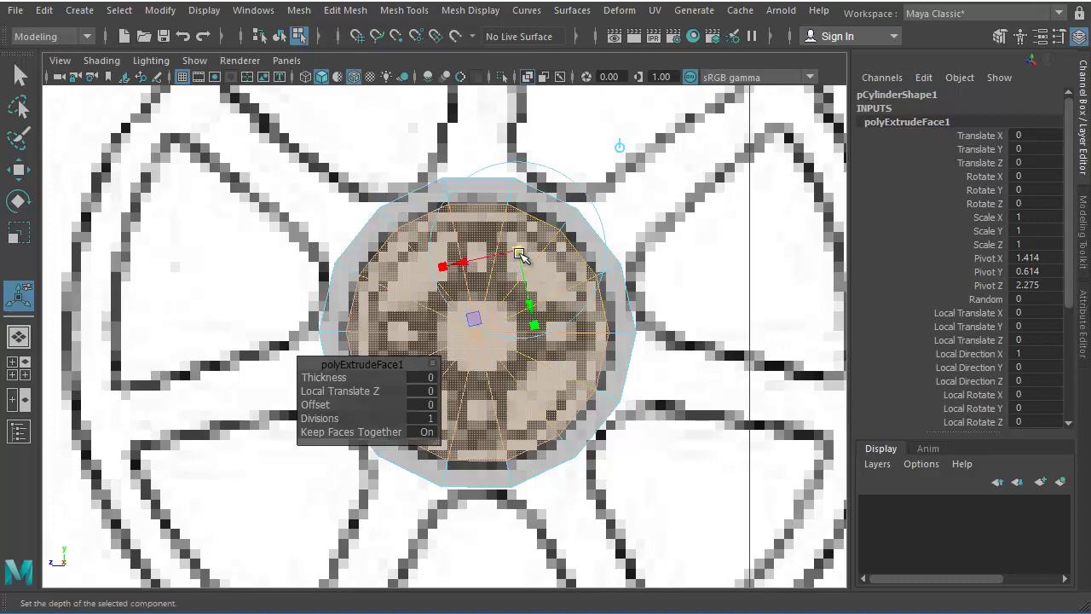
# Step: Extrude the inset cap faces again and scale them evenly inward to form a second, narrower ring on the hub
pyautogui.keyDown('shift'); pyautogui.moveTo(521, 260); pyautogui.dragTo(509, 300, button='right'); pyautogui.keyUp('shift')
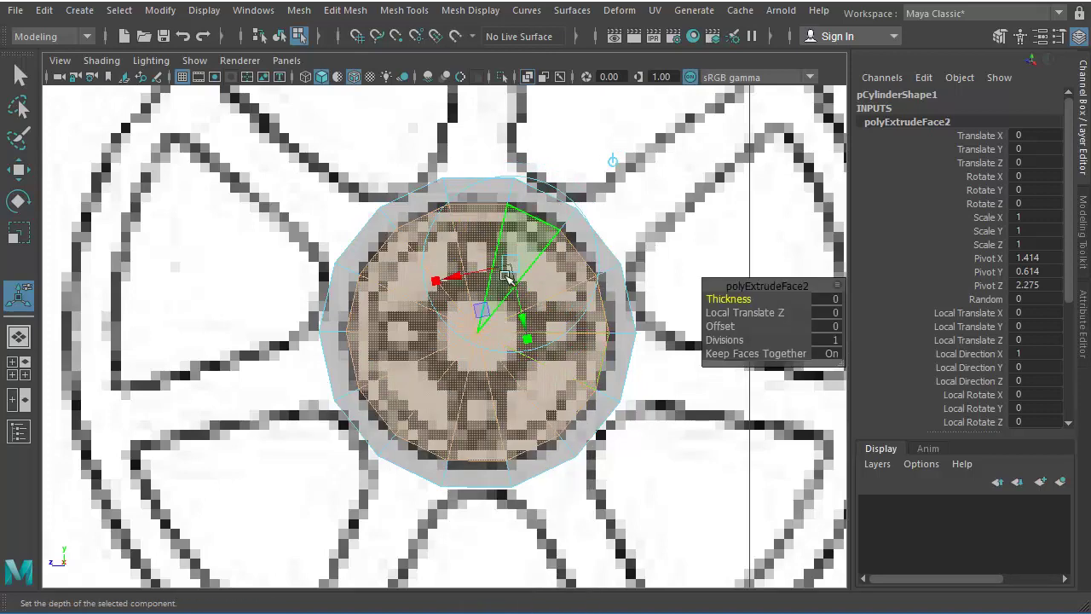
pyautogui.click(479, 318)
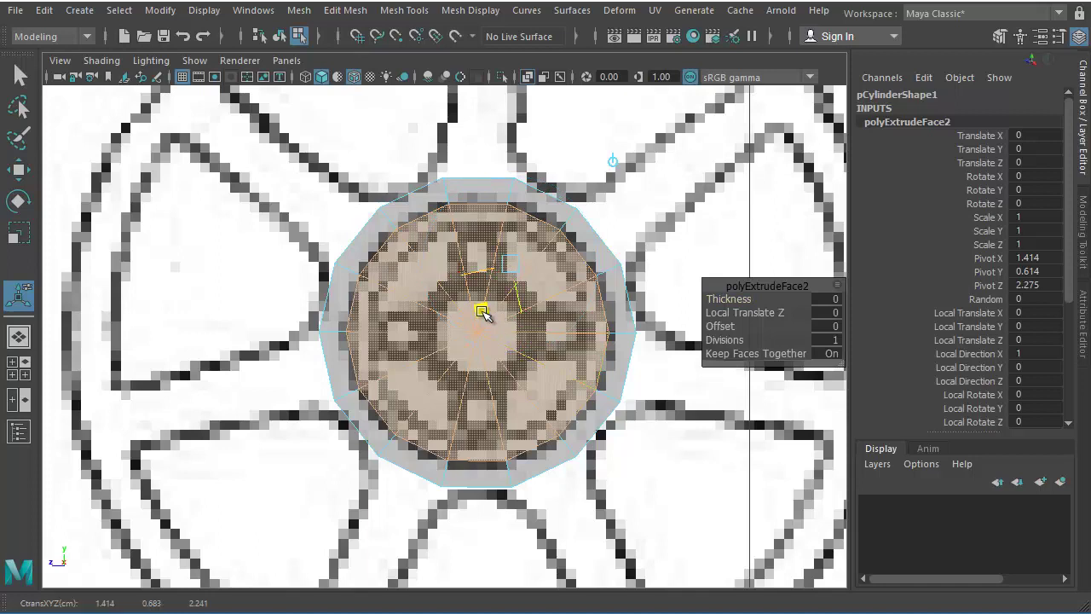
pyautogui.click(525, 339)
pyautogui.moveTo(510, 265); pyautogui.dragTo(483, 275)
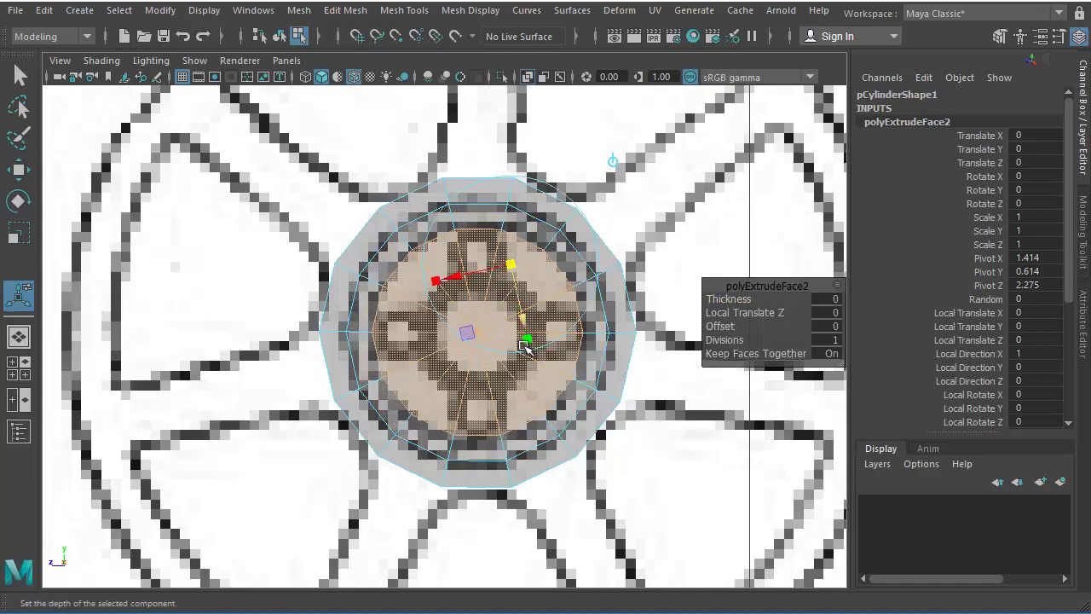
# Step: Extrude the cap faces a third time and shrink them to the small central circle of the hub
pyautogui.keyDown('shift'); pyautogui.moveTo(522, 244); pyautogui.dragTo(519, 277, button='right'); pyautogui.keyUp('shift')
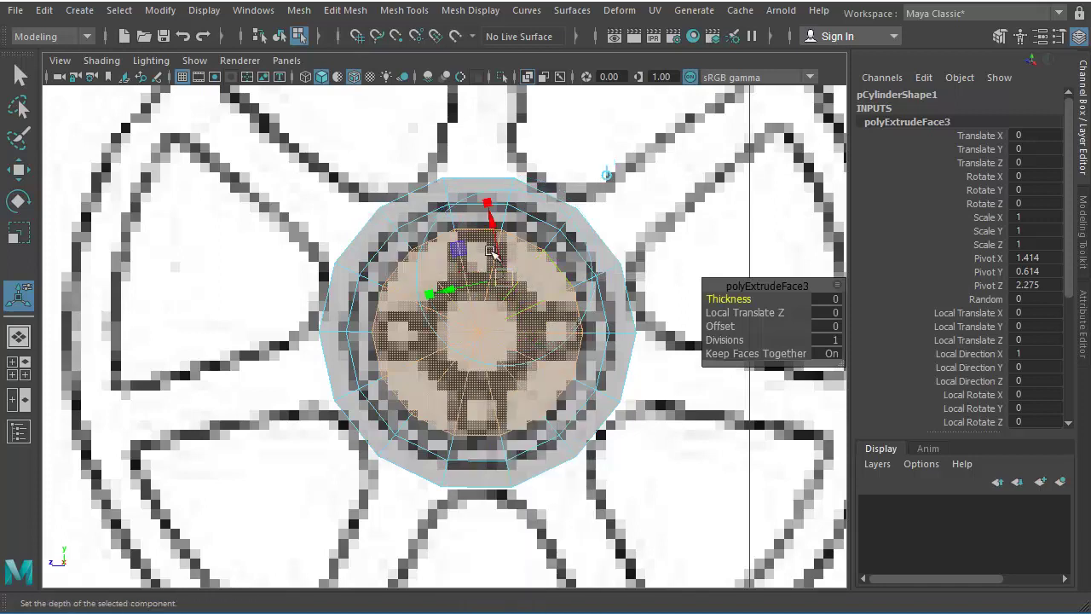
pyautogui.click(487, 203)
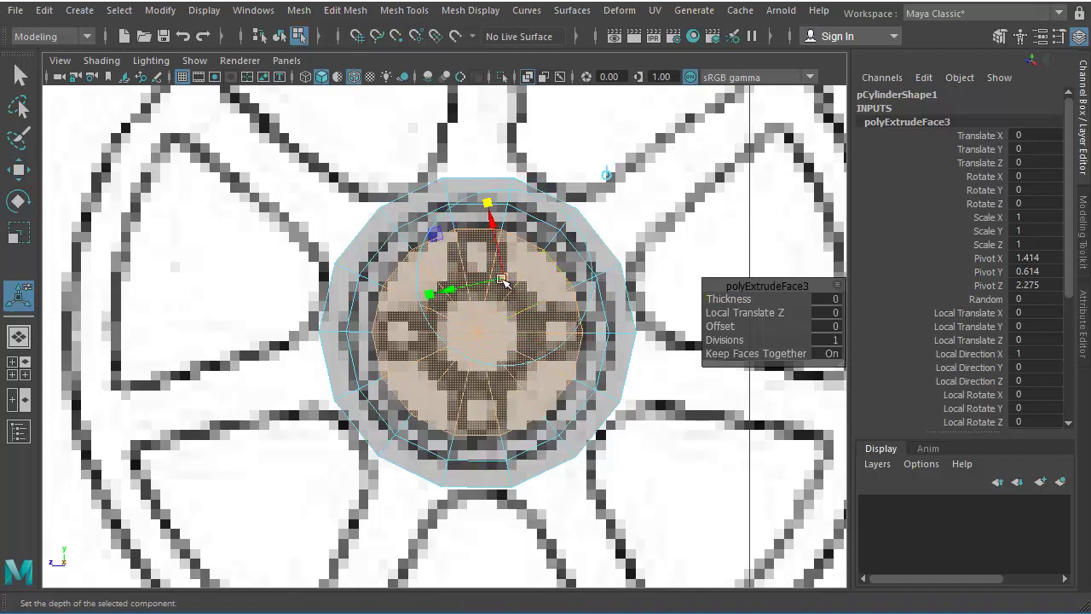
pyautogui.moveTo(504, 277); pyautogui.dragTo(464, 364)
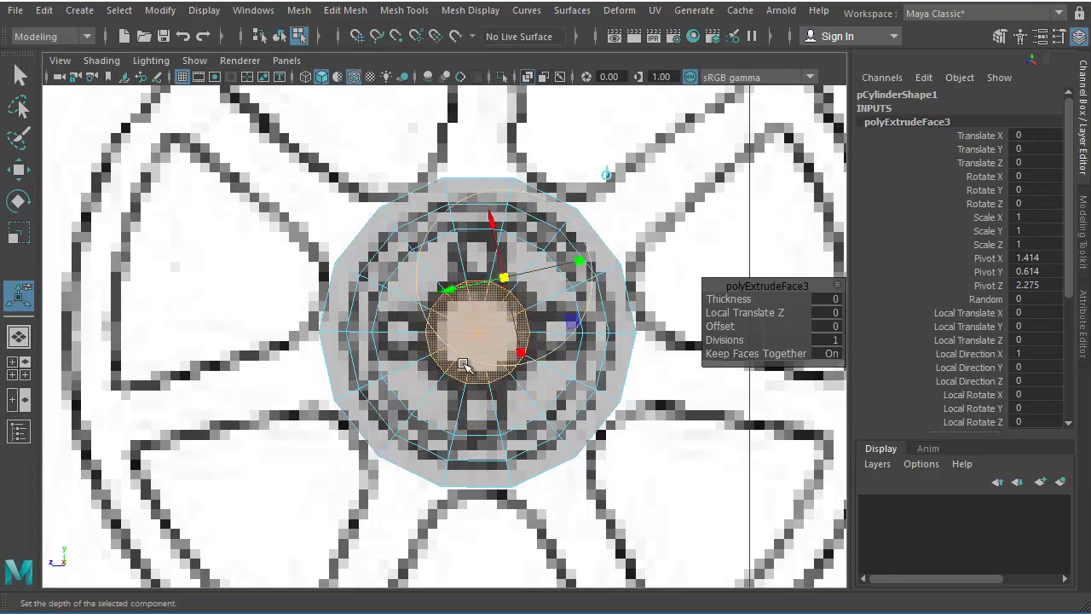
# Step: Extrude the central circle of faces inward in the perspective view to form a shallow round recess
pyautogui.keyDown('shift'); pyautogui.moveTo(510, 285); pyautogui.dragTo(510, 319, button='right'); pyautogui.keyUp('shift')
pyautogui.press('space')
pyautogui.press('space')
pyautogui.keyDown('alt'); pyautogui.moveTo(442, 356); pyautogui.dragTo(435, 231); pyautogui.keyUp('alt')
# Step: Select the face loop of the narrow ring inside the outer border and extrude it outward with Local Translate Z about 0.014
pyautogui.click(429, 228)
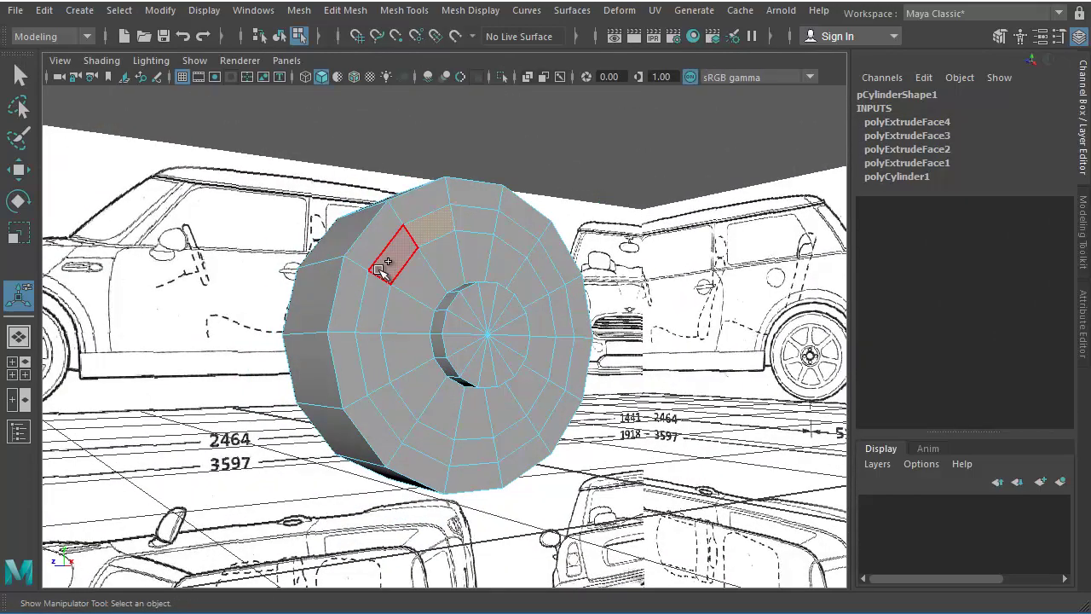
pyautogui.keyDown('shift'); pyautogui.doubleClick(381, 266); pyautogui.keyUp('shift')
pyautogui.keyDown('shift'); pyautogui.moveTo(486, 220); pyautogui.dragTo(486, 260, button='right'); pyautogui.keyUp('shift')
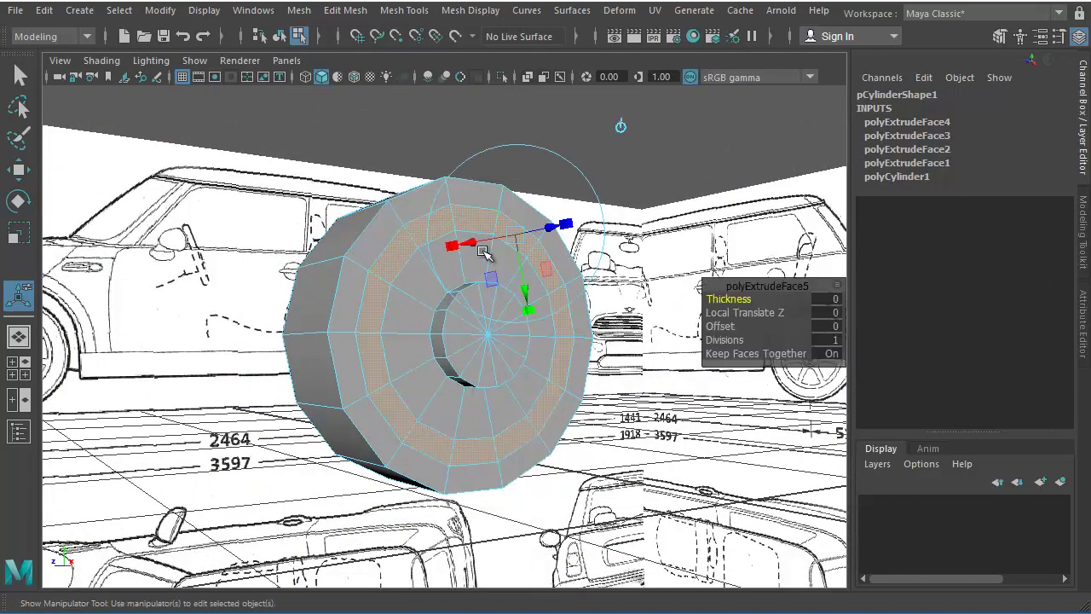
pyautogui.moveTo(564, 222); pyautogui.dragTo(562, 238)
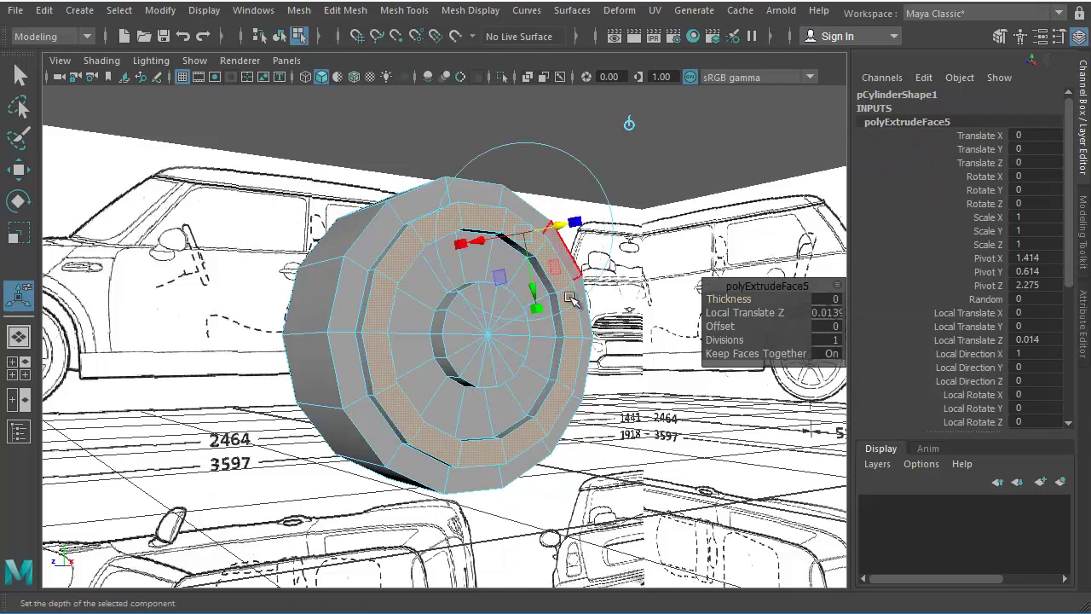
# Step: Return to object mode and inspect the hub's raised ring and recess in perspective and against the side-view wheel blueprint
pyautogui.keyDown('alt'); pyautogui.moveTo(572, 298); pyautogui.dragTo(529, 349); pyautogui.keyUp('alt')
pyautogui.scroll(2, 529, 349)
pyautogui.scroll(-3, 528, 352)
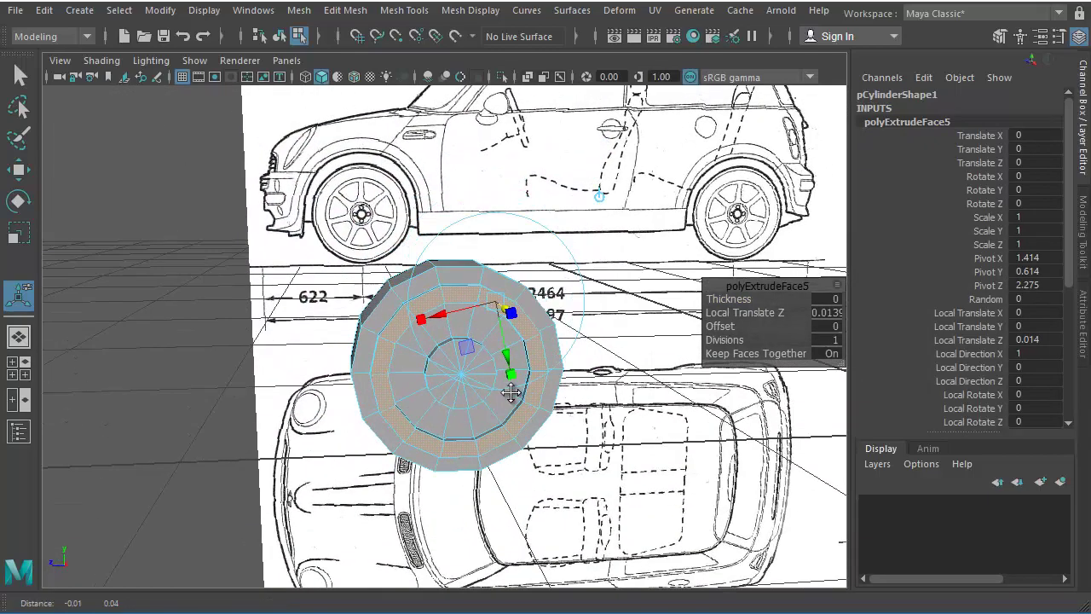
pyautogui.keyDown('alt'); pyautogui.moveTo(512, 395); pyautogui.dragTo(510, 357); pyautogui.keyUp('alt')
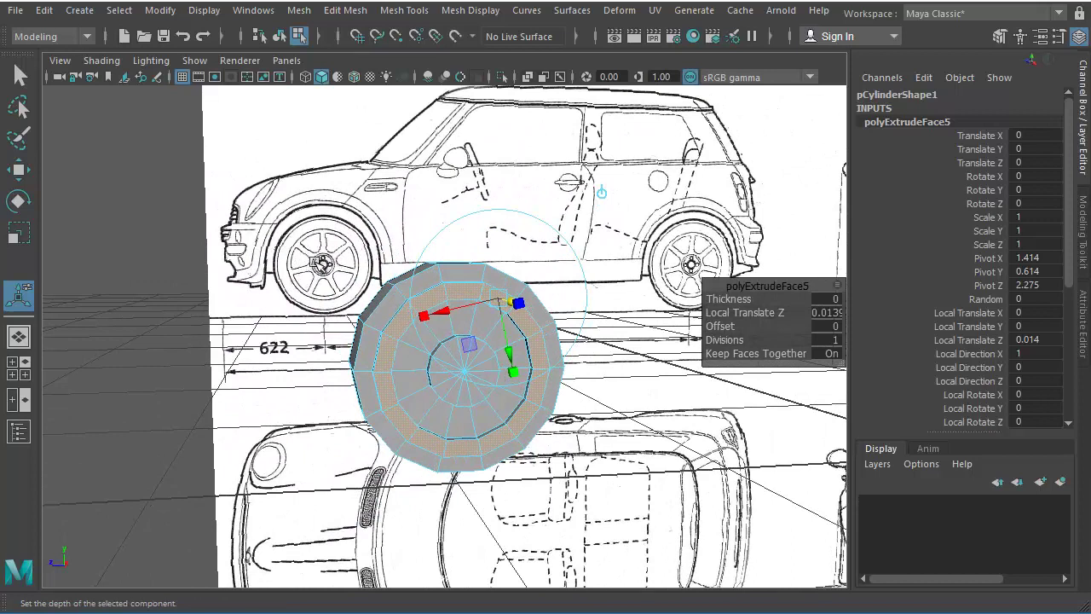
pyautogui.click(298, 450)
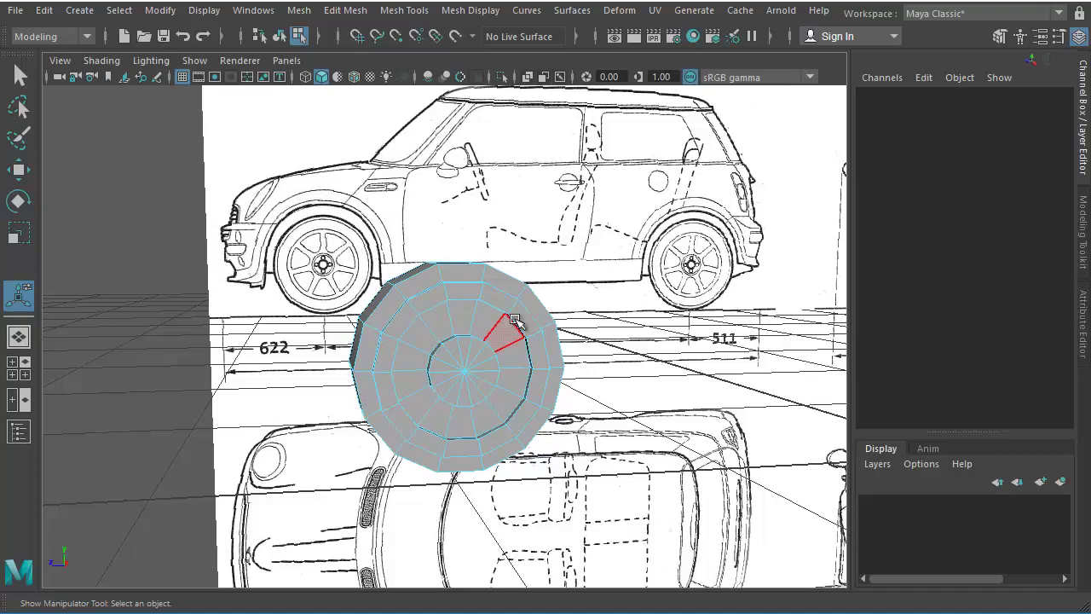
pyautogui.keyDown('alt'); pyautogui.moveTo(409, 426); pyautogui.dragTo(437, 354); pyautogui.keyUp('alt')
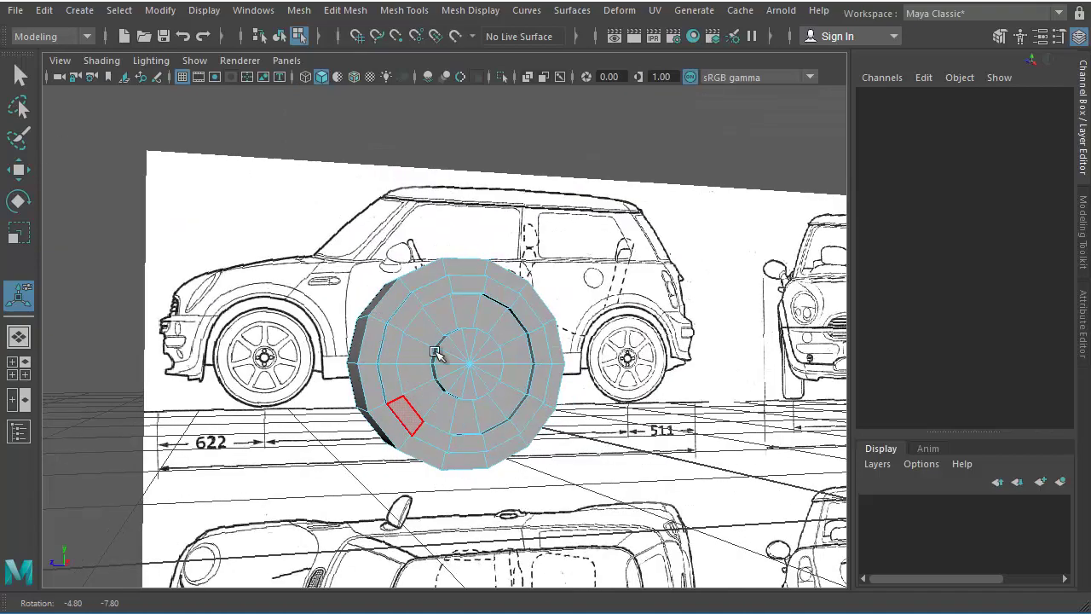
pyautogui.moveTo(441, 321); pyautogui.dragTo(412, 425, button='right')
pyautogui.keyDown('alt'); pyautogui.moveTo(431, 429); pyautogui.dragTo(452, 455, button='middle'); pyautogui.keyUp('alt')
pyautogui.keyDown('alt'); pyautogui.moveTo(439, 458); pyautogui.dragTo(421, 485); pyautogui.keyUp('alt')
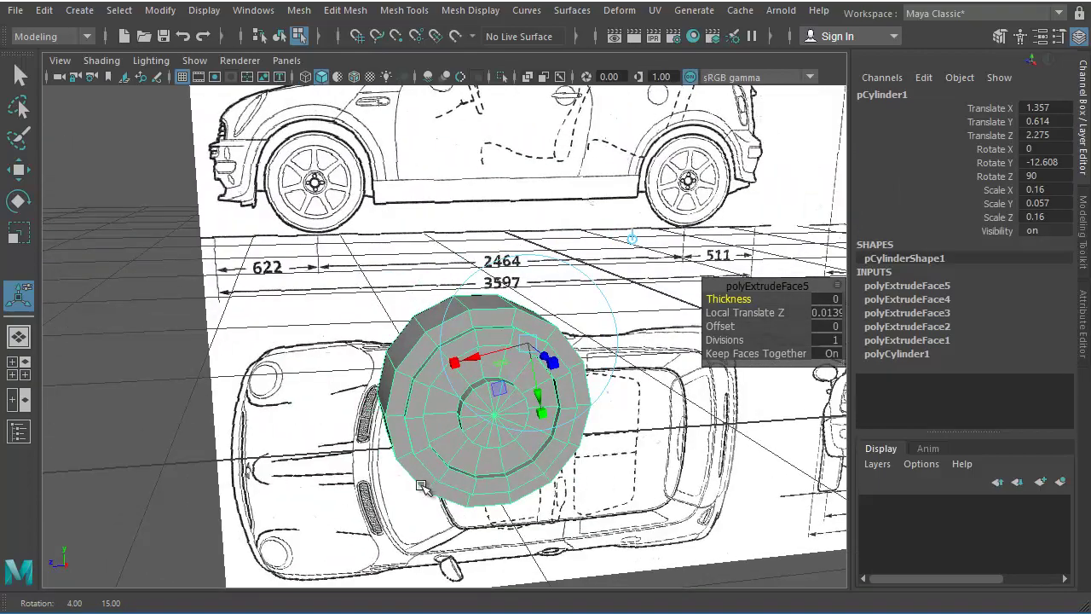
pyautogui.keyDown('alt'); pyautogui.moveTo(455, 420); pyautogui.dragTo(489, 420); pyautogui.keyUp('alt')
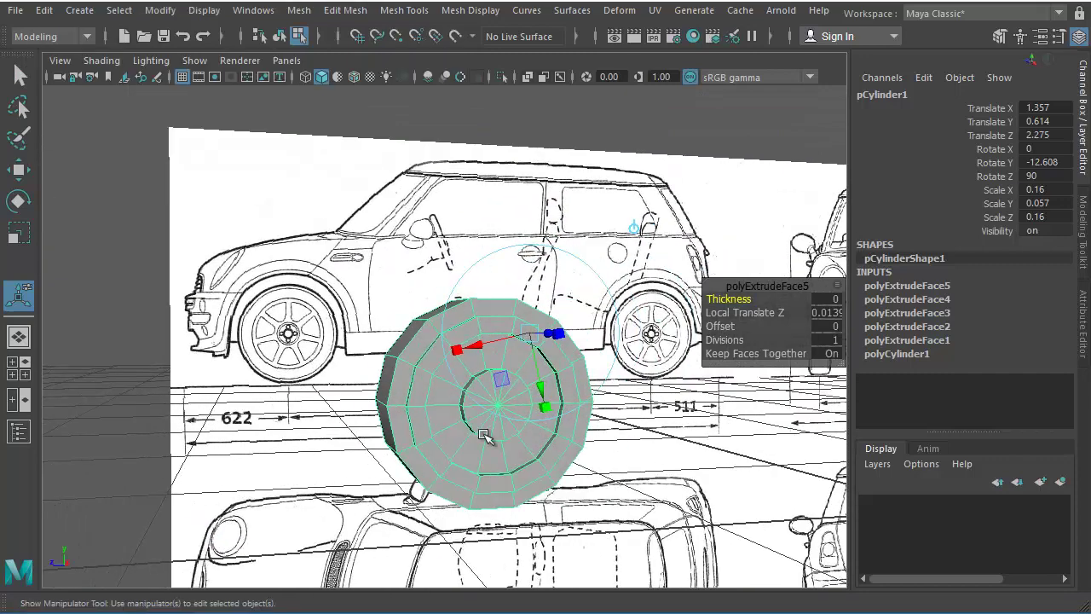
pyautogui.press('space')
pyautogui.press('space')
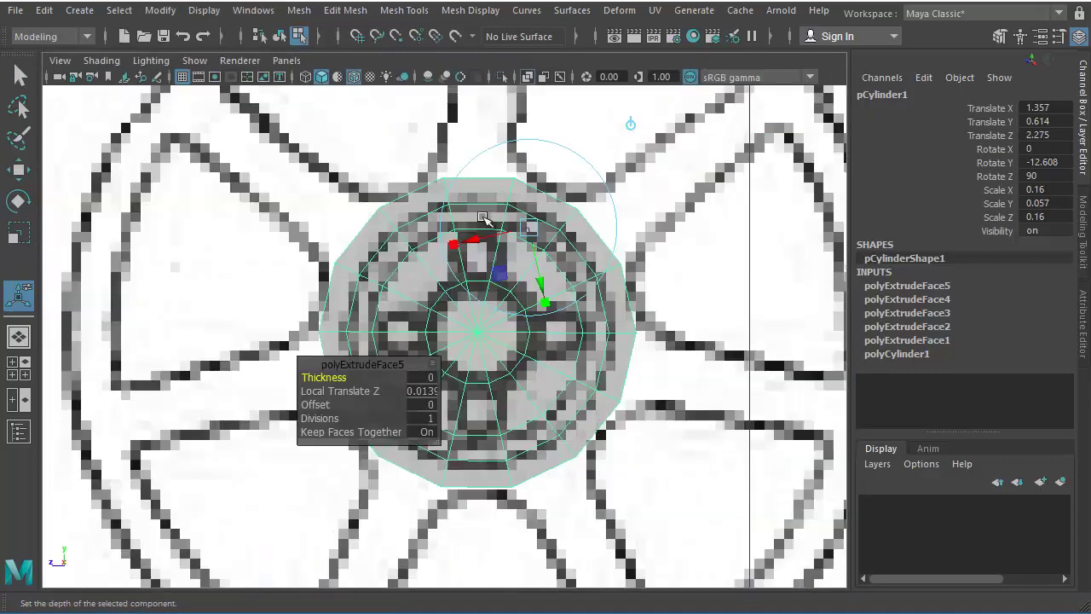
# Step: Switch to face mode and select every other face around the hub's outer rim, seven in total
pyautogui.moveTo(490, 185); pyautogui.dragTo(486, 229, button='right')
pyautogui.click(488, 186)
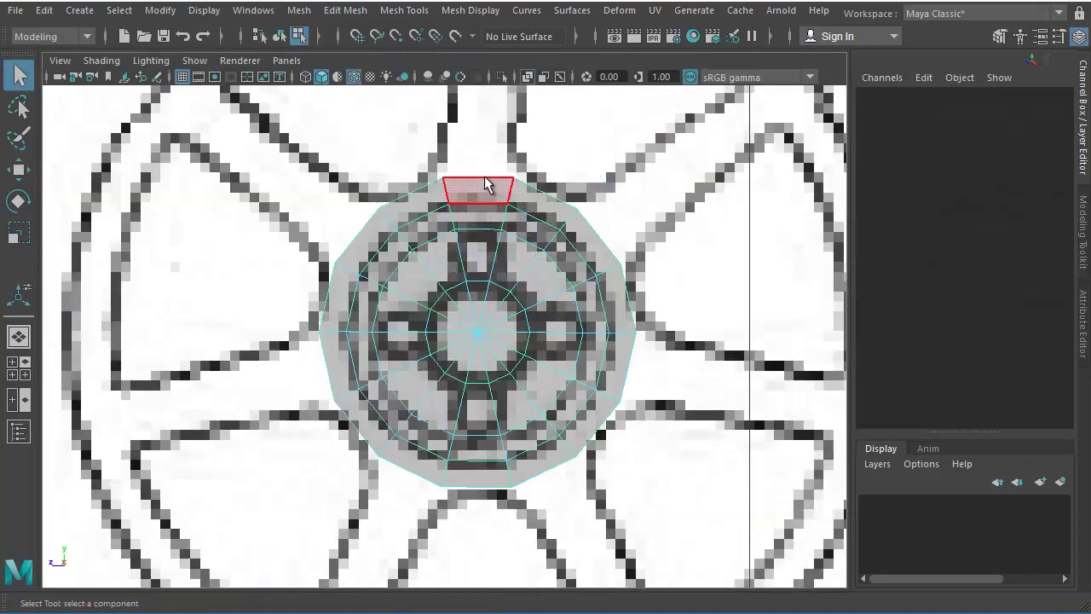
pyautogui.press('space')
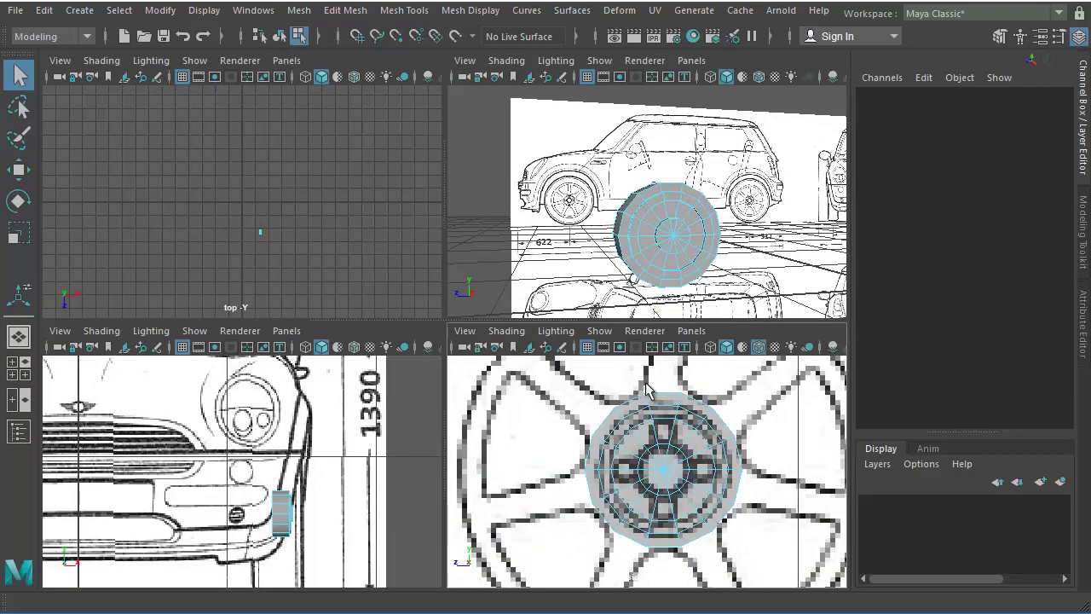
pyautogui.press('f')
pyautogui.click(667, 188)
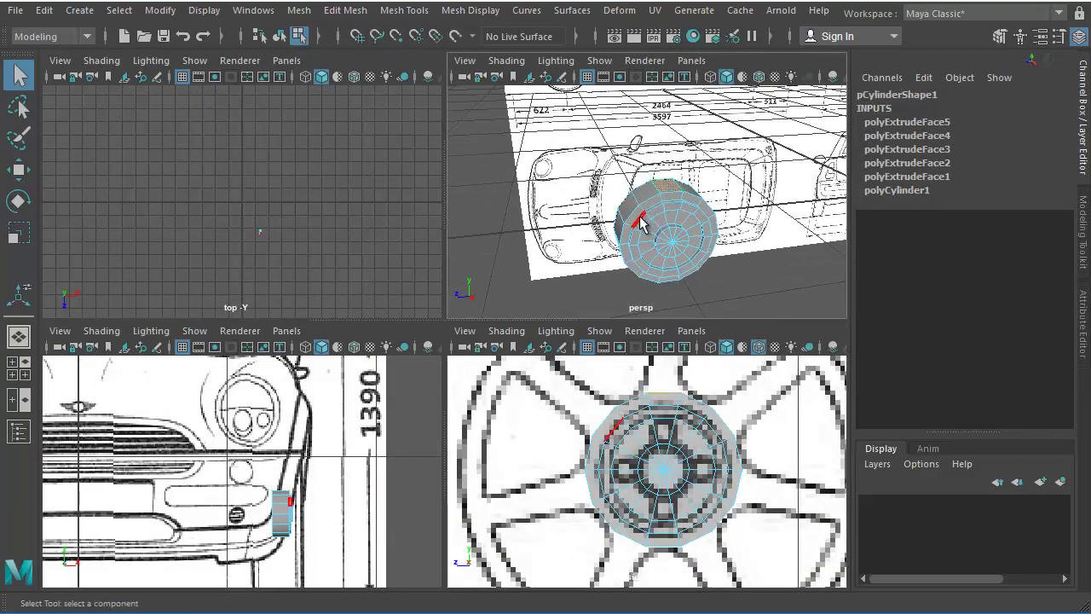
pyautogui.keyDown('alt'); pyautogui.moveTo(667, 189); pyautogui.dragTo(682, 224); pyautogui.keyUp('alt')
pyautogui.press('space')
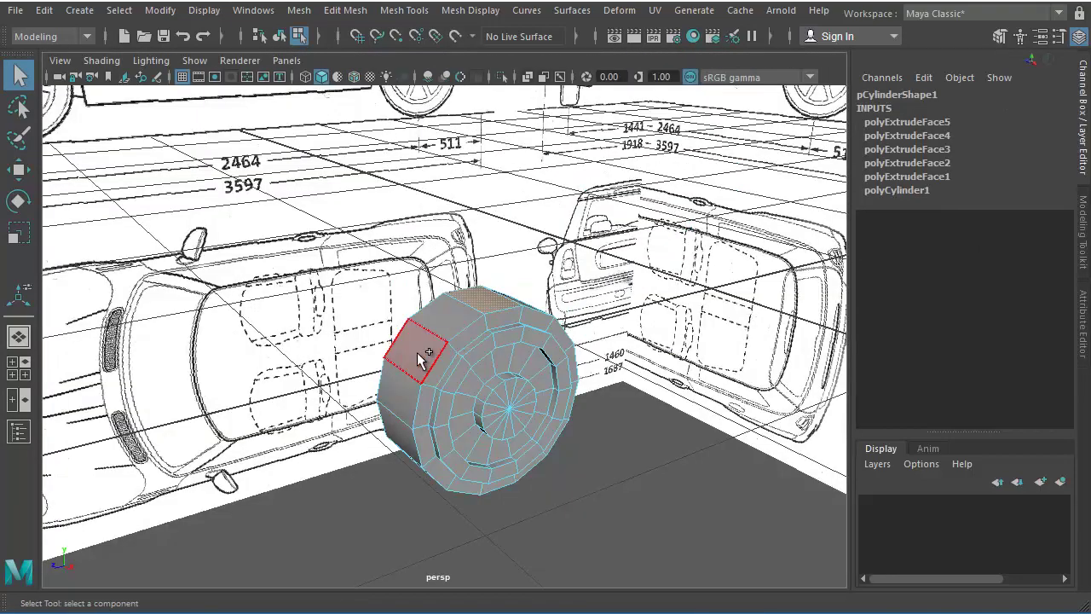
pyautogui.keyDown('alt'); pyautogui.moveTo(417, 352); pyautogui.dragTo(424, 397); pyautogui.keyUp('alt')
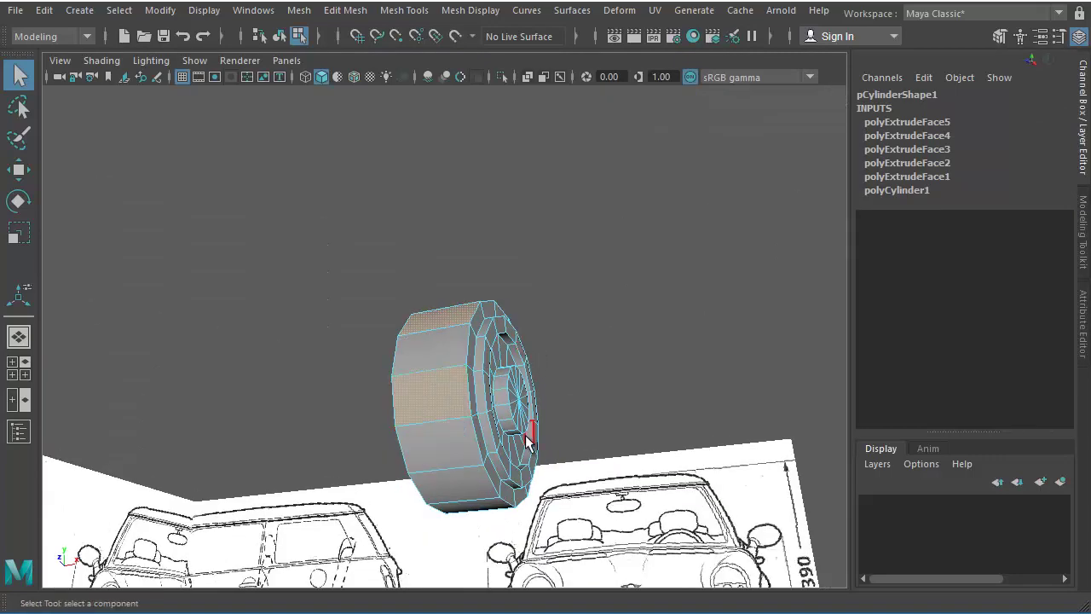
pyautogui.keyDown('alt'); pyautogui.moveTo(527, 439); pyautogui.dragTo(488, 474); pyautogui.keyUp('alt')
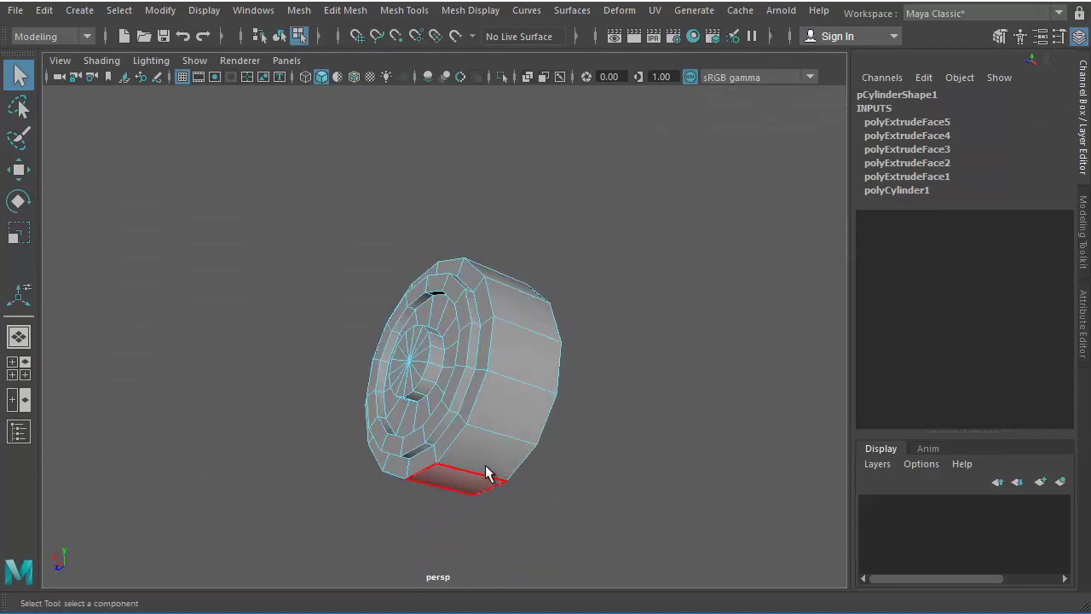
pyautogui.click(509, 455)
pyautogui.keyDown('shift'); pyautogui.doubleClick(530, 379); pyautogui.keyUp('shift')
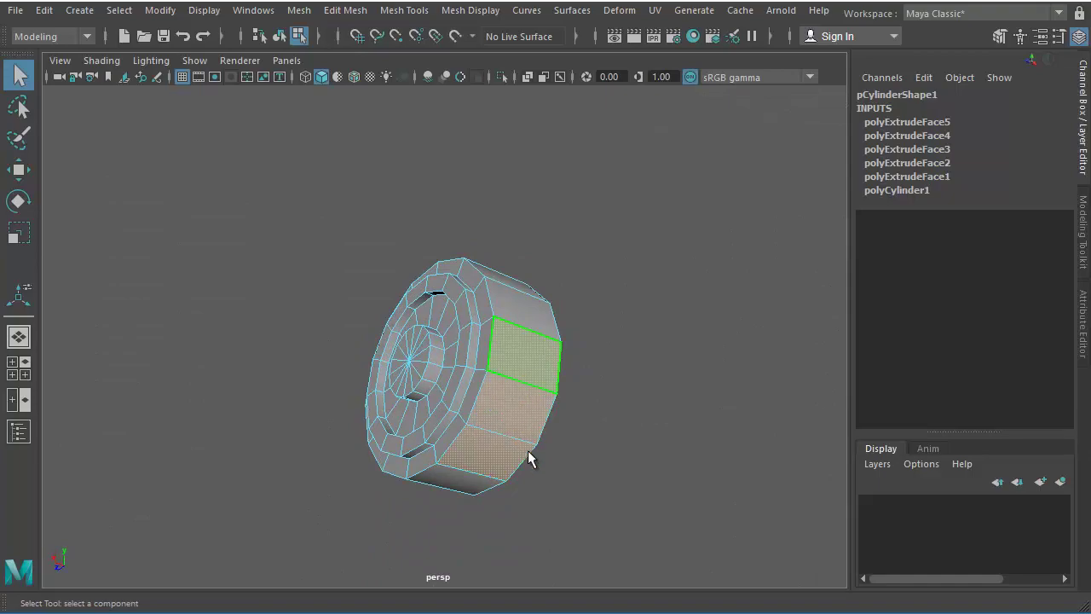
pyautogui.keyDown('alt'); pyautogui.moveTo(524, 385); pyautogui.dragTo(550, 341); pyautogui.keyUp('alt')
# Step: Extrude the seven selected rim faces outward with Local Translate Z about 0.065 to start the wheel spokes
pyautogui.keyDown('shift'); pyautogui.moveTo(549, 328); pyautogui.dragTo(546, 366, button='right'); pyautogui.keyUp('shift')
pyautogui.keyDown('alt'); pyautogui.moveTo(554, 358); pyautogui.dragTo(623, 304); pyautogui.keyUp('alt')
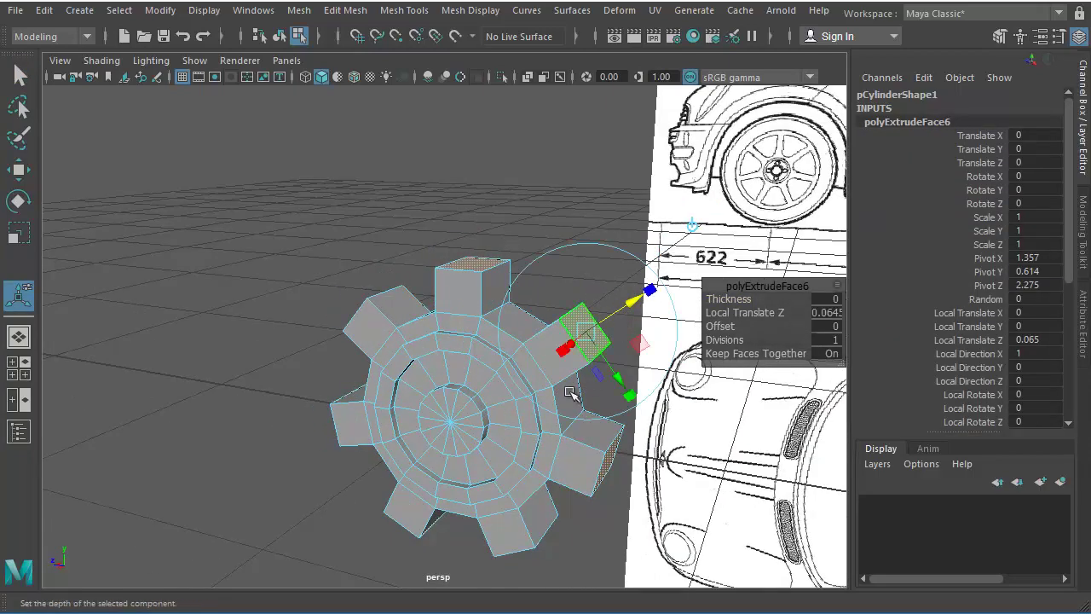
pyautogui.keyDown('alt'); pyautogui.moveTo(569, 397); pyautogui.dragTo(417, 309); pyautogui.keyUp('alt')
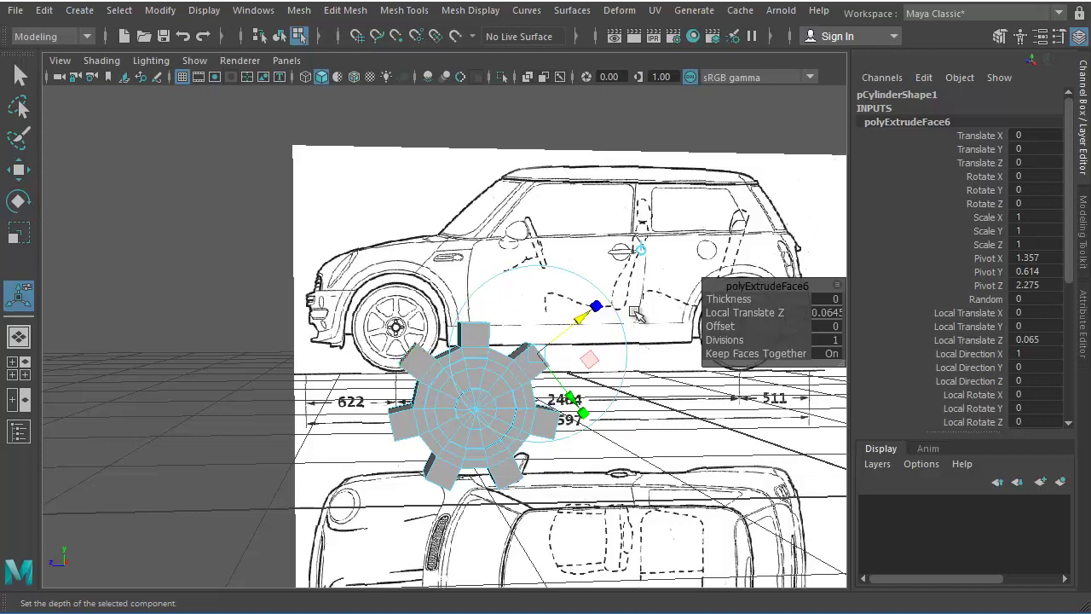
pyautogui.keyDown('alt'); pyautogui.moveTo(637, 315); pyautogui.dragTo(441, 384); pyautogui.keyUp('alt')
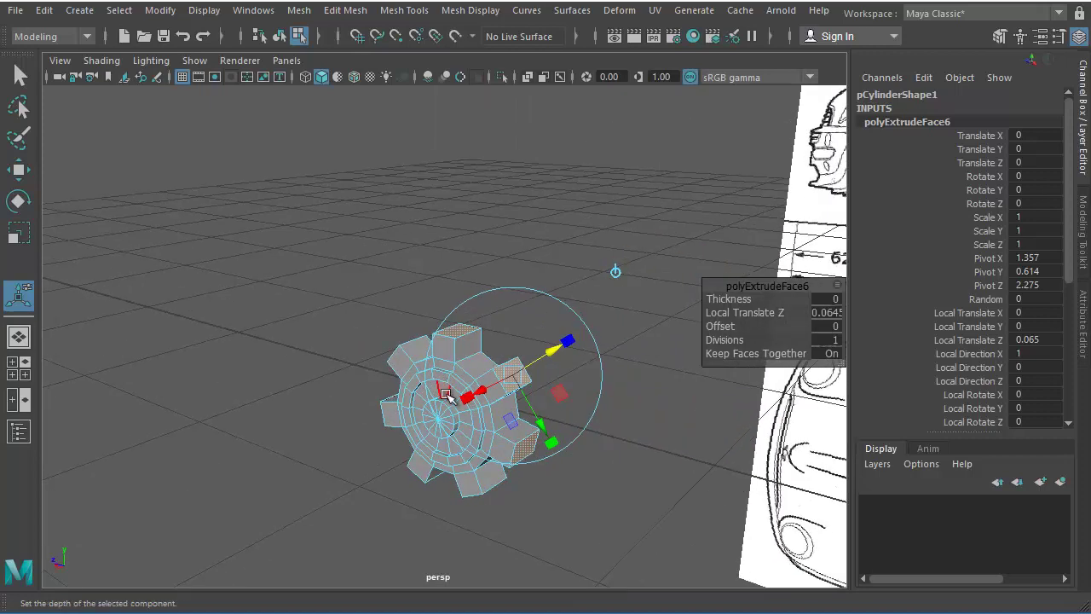
# Step: Delete the end faces of the seven spoke stubs and check the hub against the front wheel in the side view
pyautogui.press('Delete')
pyautogui.keyDown('alt'); pyautogui.moveTo(506, 419); pyautogui.dragTo(491, 417); pyautogui.keyUp('alt')
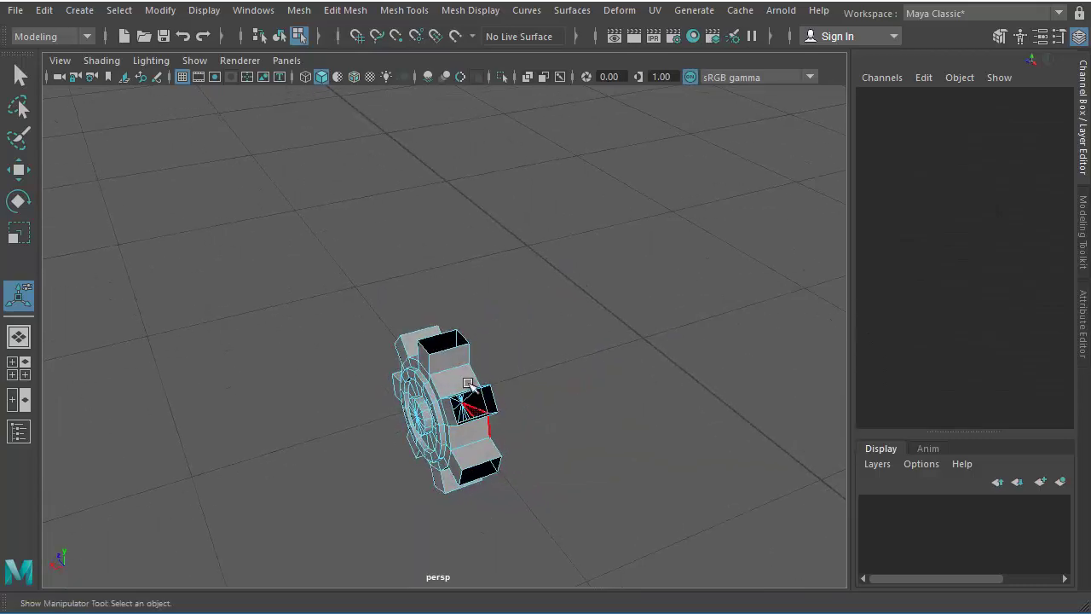
pyautogui.keyDown('alt'); pyautogui.moveTo(429, 354); pyautogui.dragTo(520, 348); pyautogui.keyUp('alt')
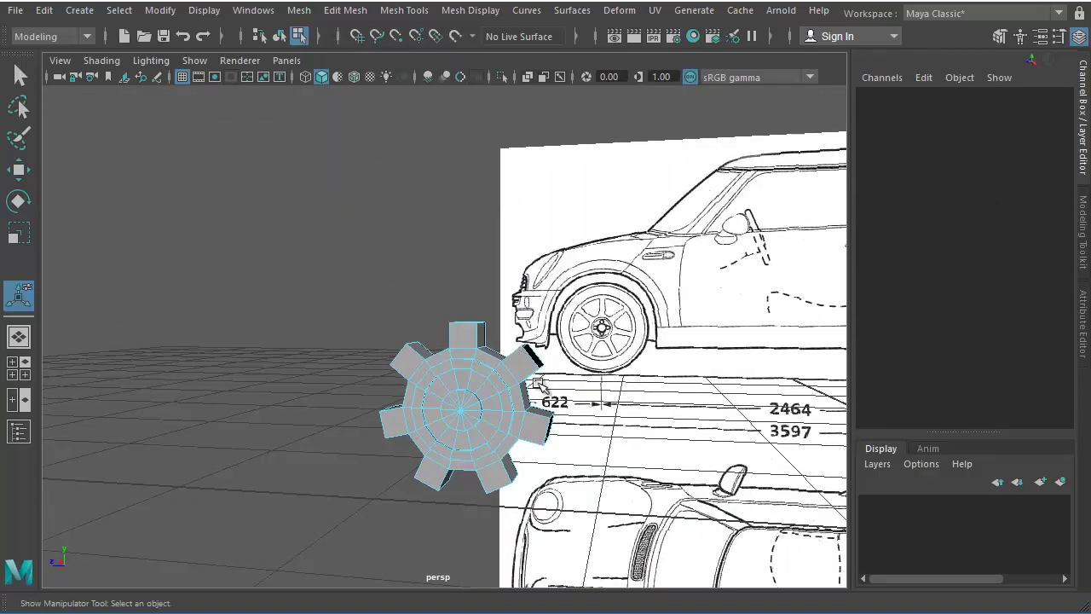
pyautogui.press('space')
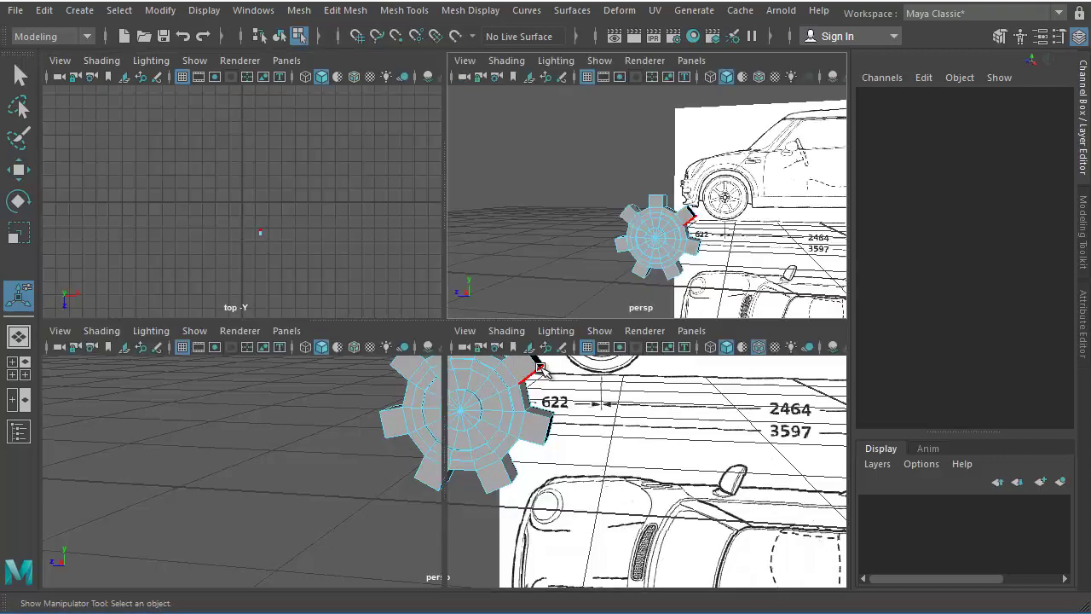
pyautogui.press('space')
pyautogui.scroll(-5, 682, 439)
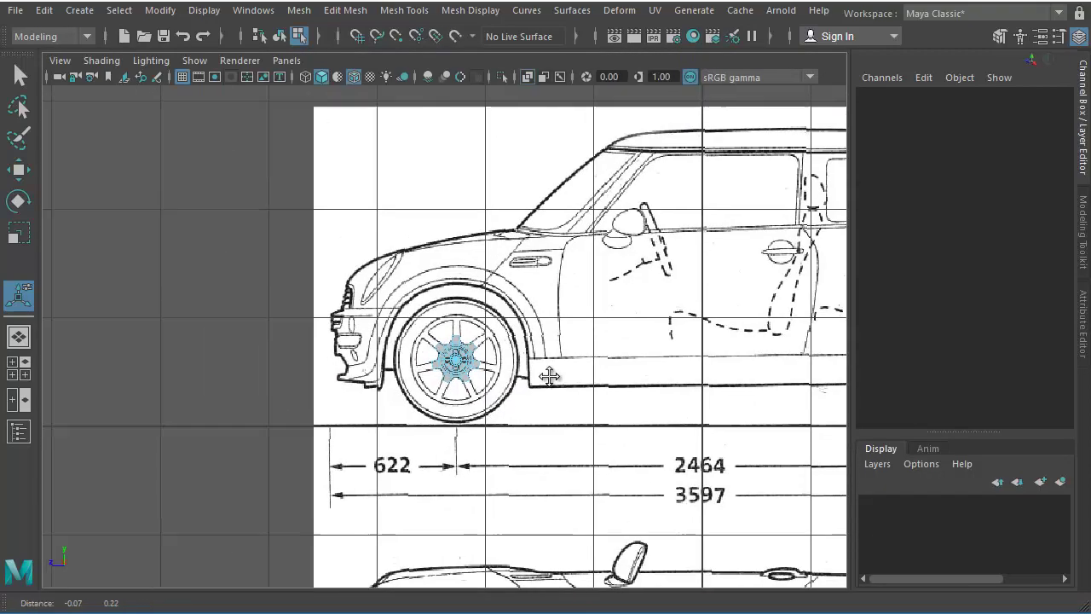
pyautogui.scroll(4, 683, 439)
pyautogui.scroll(1, 683, 439)
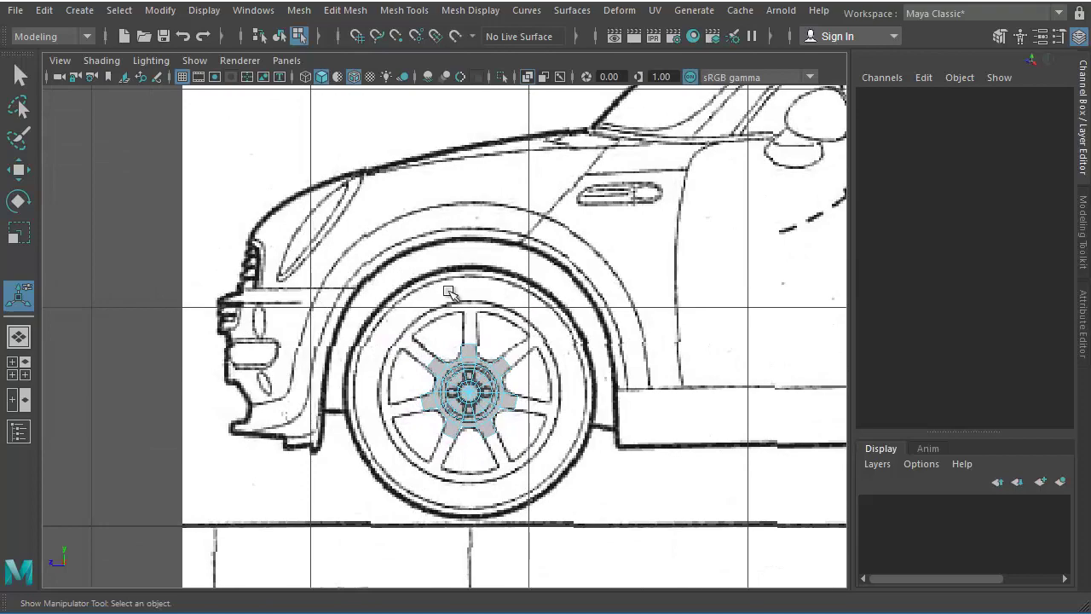
pyautogui.scroll(4, 450, 429)
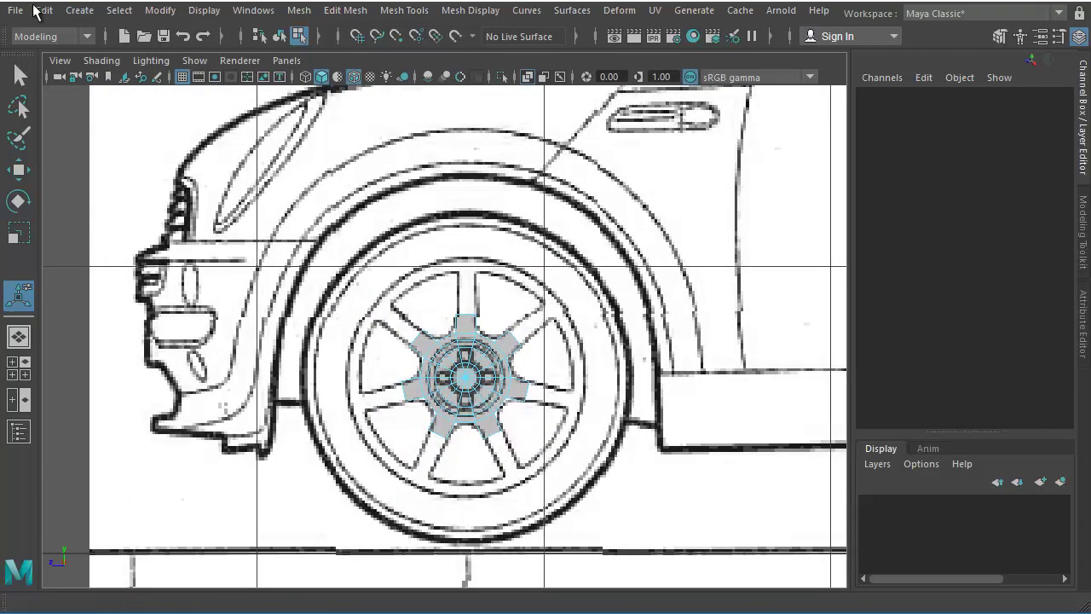
# Step: Create a polygon pipe primitive at the origin as the base for the front tyre
pyautogui.click(78, 12)
pyautogui.moveTo(167, 69)
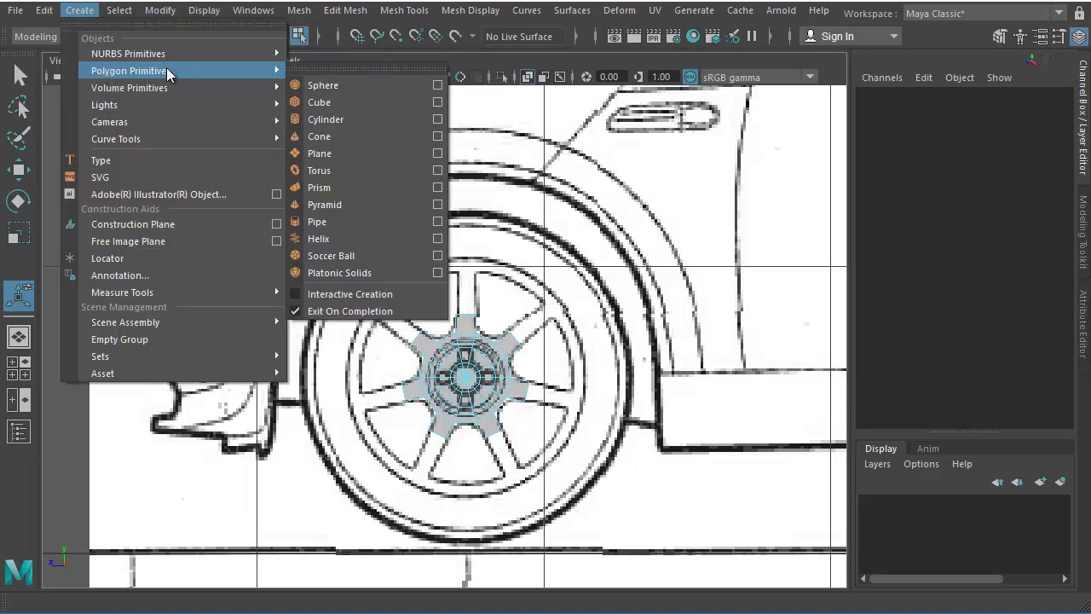
pyautogui.click(368, 225)
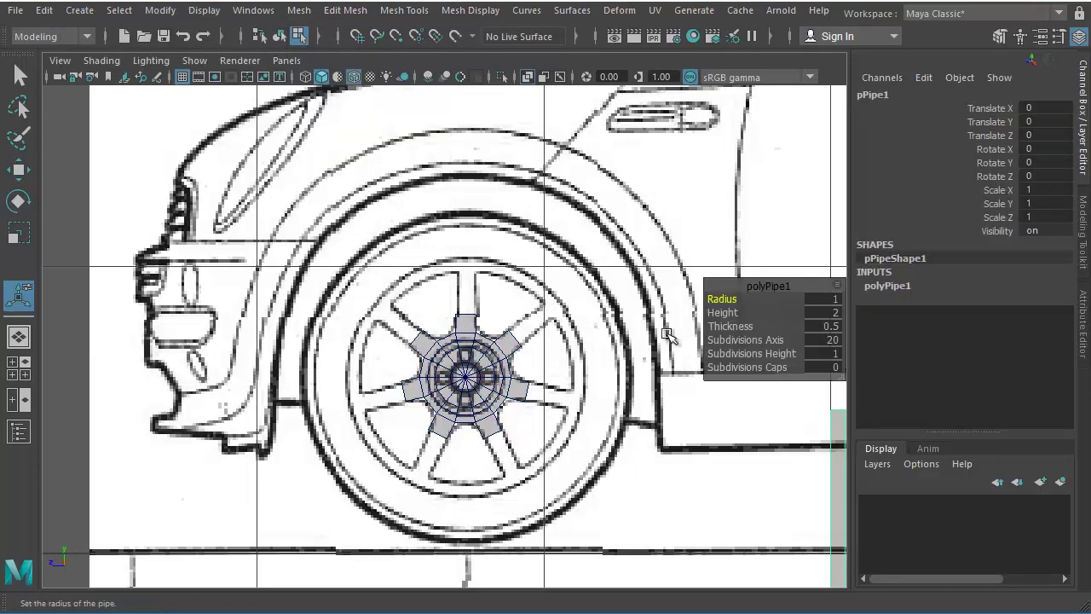
pyautogui.press('space')
pyautogui.press('space')
pyautogui.scroll(-3, 634, 360)
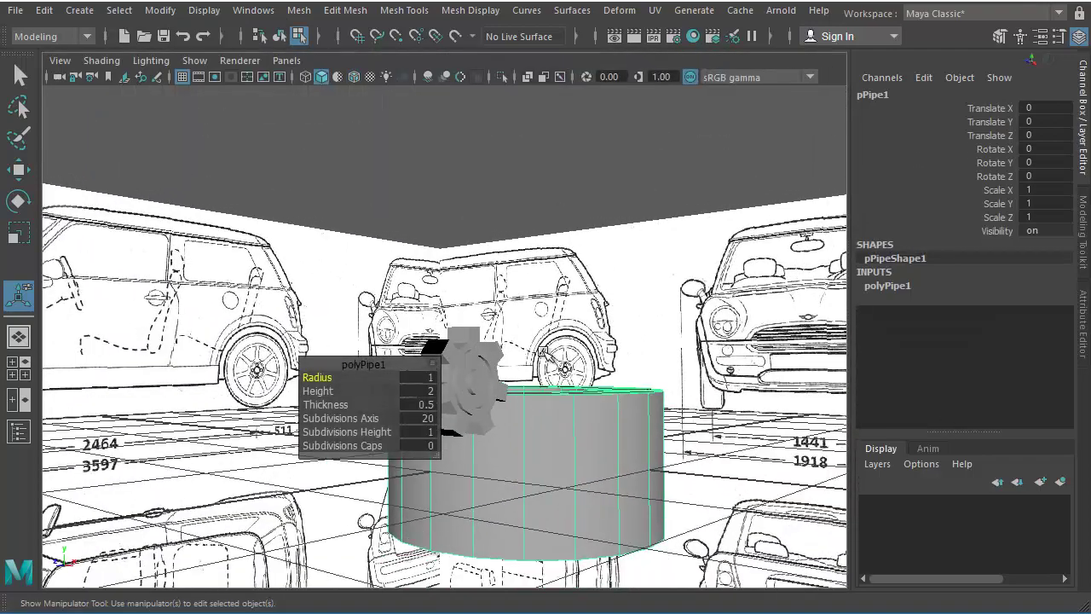
pyautogui.keyDown('alt'); pyautogui.moveTo(631, 298); pyautogui.dragTo(628, 366); pyautogui.keyUp('alt')
pyautogui.keyDown('alt'); pyautogui.moveTo(628, 366); pyautogui.dragTo(536, 372, button='middle'); pyautogui.keyUp('alt')
pyautogui.keyDown('alt'); pyautogui.moveTo(536, 372); pyautogui.dragTo(554, 400); pyautogui.keyUp('alt')
pyautogui.keyDown('alt'); pyautogui.moveTo(554, 400); pyautogui.dragTo(499, 444, button='middle'); pyautogui.keyUp('alt')
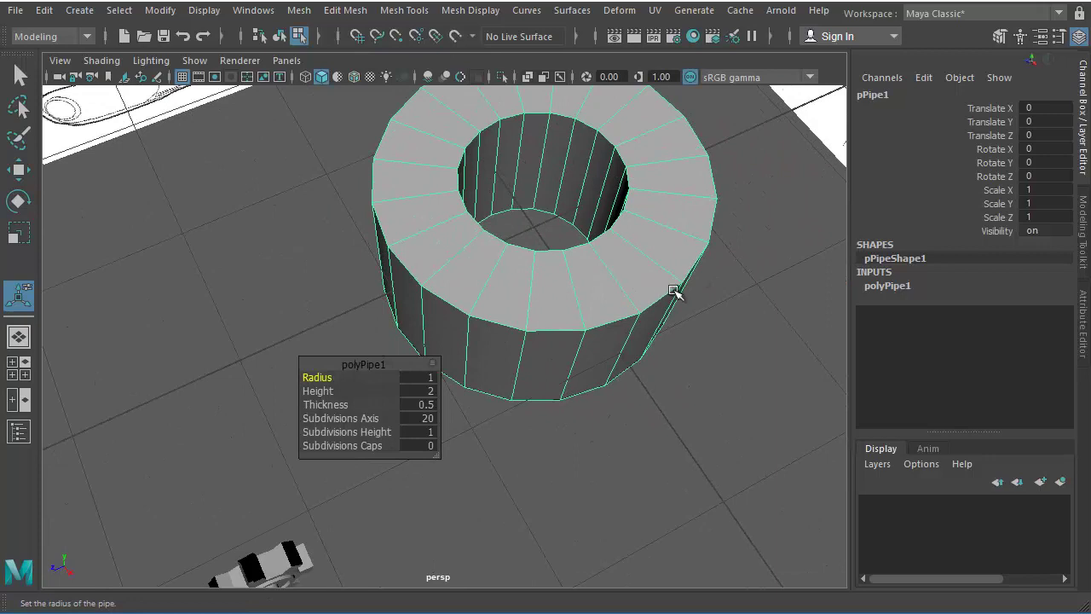
# Step: Rotate the pipe upright with a Rotate Z value of 90
pyautogui.click(17, 235)
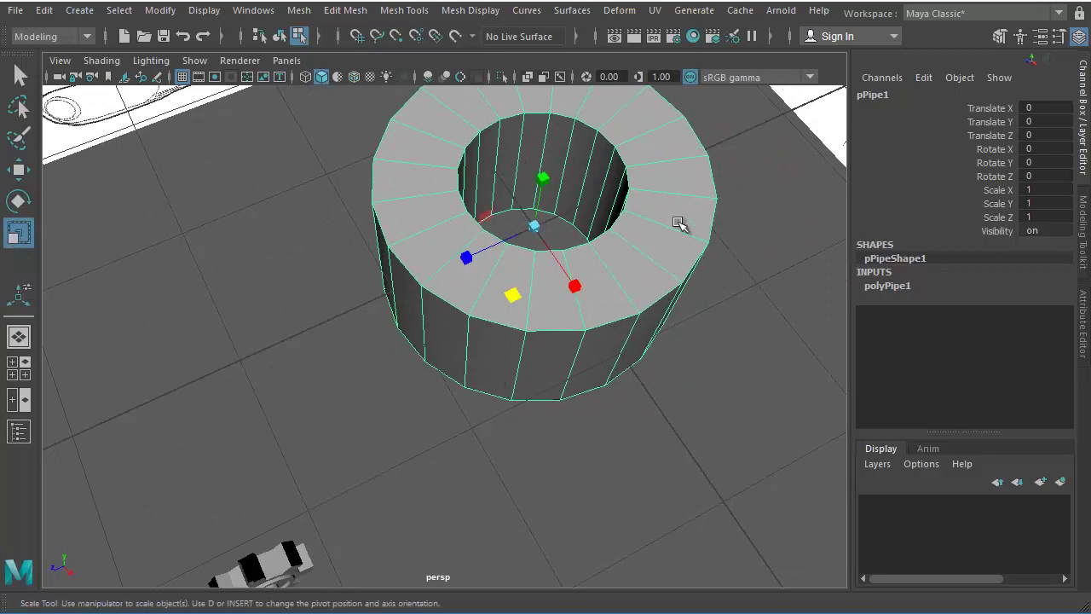
pyautogui.click(17, 202)
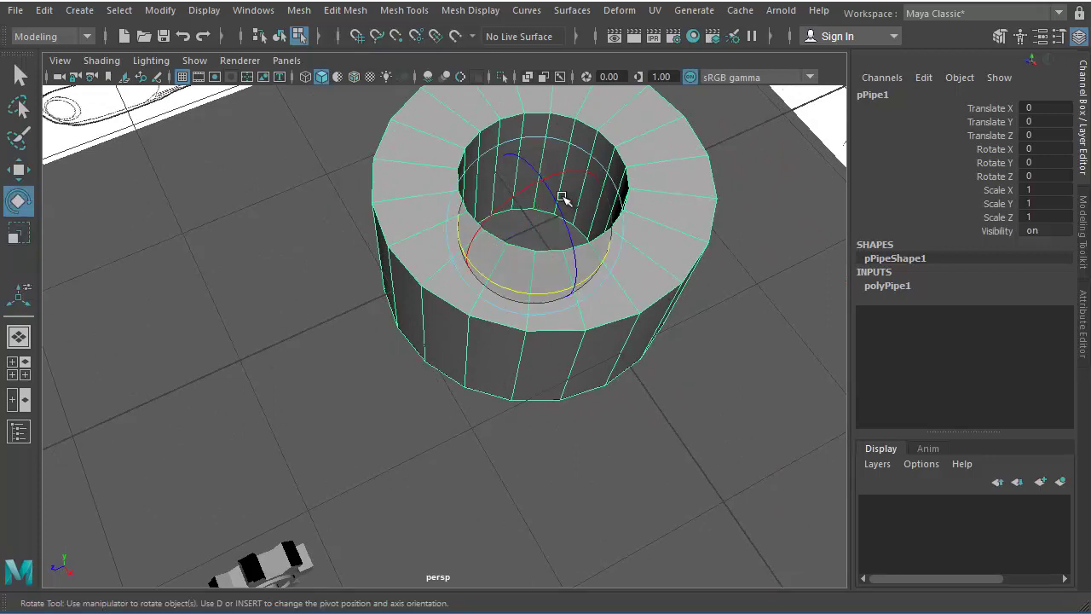
pyautogui.moveTo(565, 199); pyautogui.dragTo(576, 269)
pyautogui.doubleClick(1054, 176)
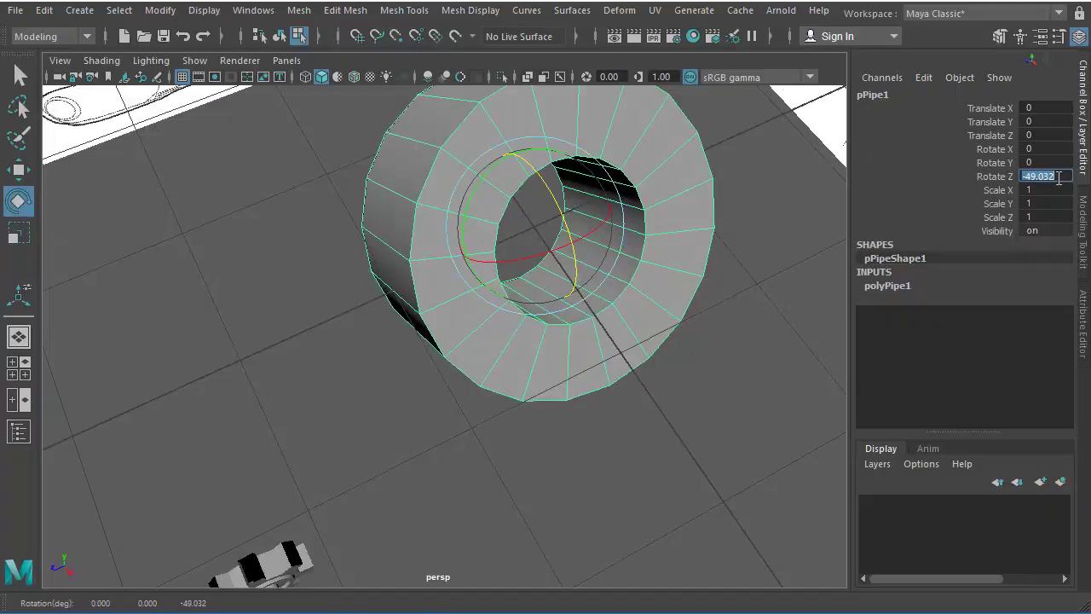
pyautogui.write('90')
pyautogui.press('Return')
# Step: Return the pipe to object mode and reselect it in the side view, ready for moving
pyautogui.keyDown('alt'); pyautogui.moveTo(517, 272); pyautogui.dragTo(512, 196); pyautogui.keyUp('alt')
pyautogui.keyDown('alt'); pyautogui.moveTo(511, 196); pyautogui.dragTo(426, 255, button='right'); pyautogui.keyUp('alt')
pyautogui.keyDown('alt'); pyautogui.moveTo(400, 366); pyautogui.dragTo(411, 335, button='middle'); pyautogui.keyUp('alt')
pyautogui.keyDown('alt'); pyautogui.moveTo(412, 336); pyautogui.dragTo(280, 345); pyautogui.keyUp('alt')
pyautogui.keyDown('alt'); pyautogui.moveTo(280, 345); pyautogui.dragTo(554, 396, button='right'); pyautogui.keyUp('alt')
pyautogui.keyDown('alt'); pyautogui.moveTo(554, 396); pyautogui.dragTo(606, 403, button='middle'); pyautogui.keyUp('alt')
pyautogui.press('space')
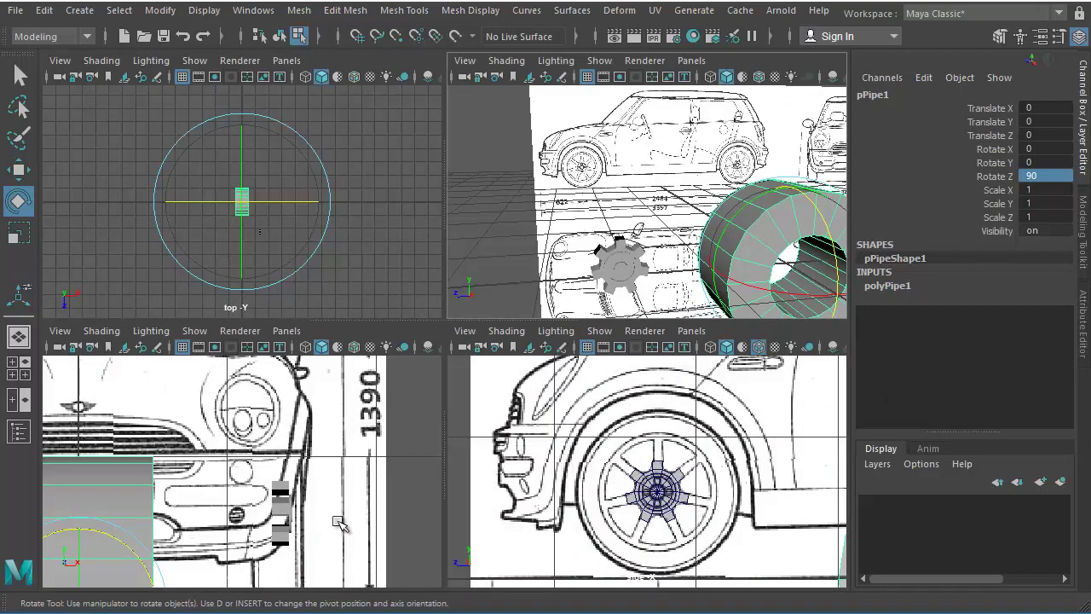
pyautogui.press('space')
pyautogui.press('w')
pyautogui.keyDown('alt'); pyautogui.moveTo(733, 441); pyautogui.dragTo(560, 389, button='right'); pyautogui.keyUp('alt')
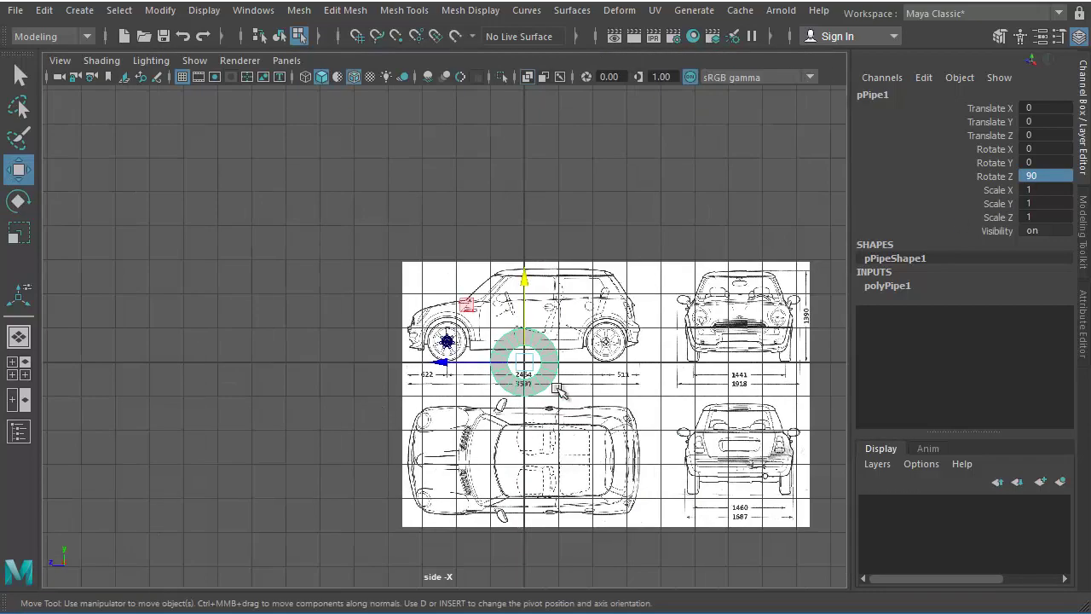
pyautogui.press('q')
pyautogui.click(525, 365)
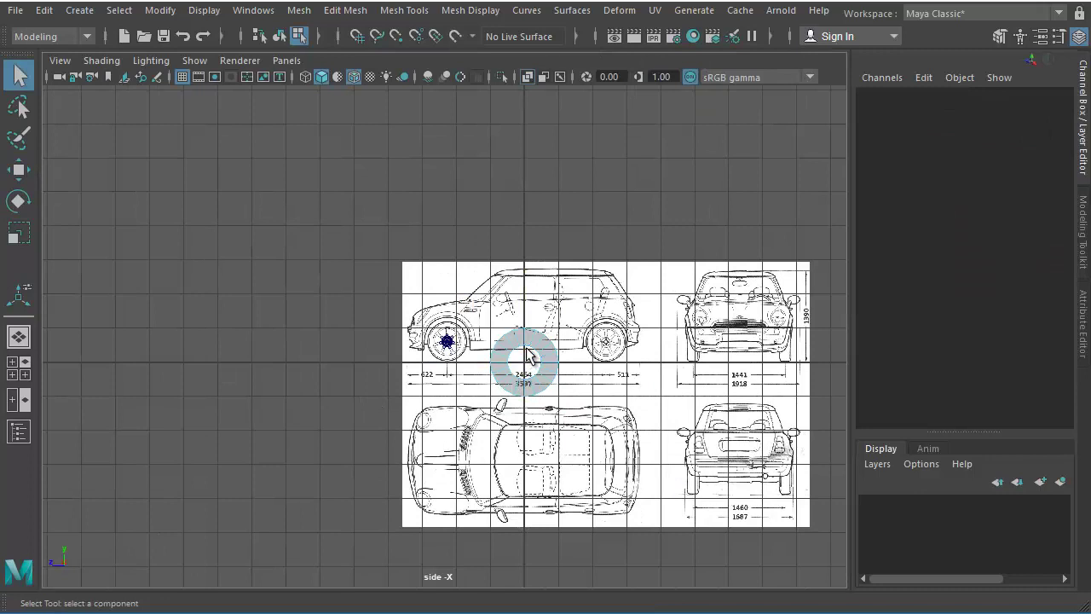
pyautogui.press('w')
pyautogui.press('q')
pyautogui.press('w')
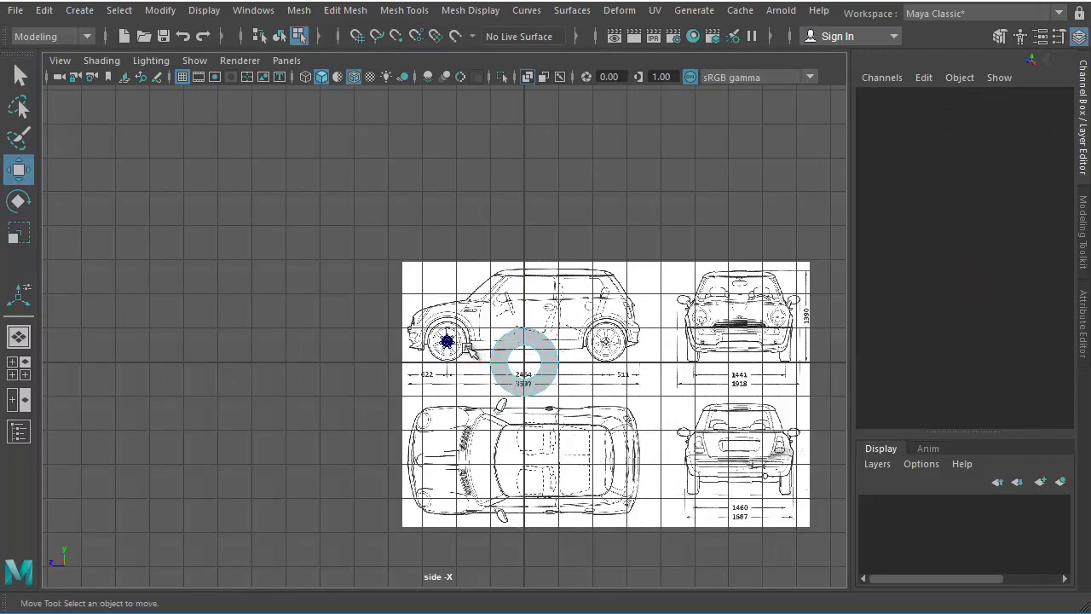
pyautogui.moveTo(529, 339); pyautogui.dragTo(508, 441, button='right')
pyautogui.moveTo(546, 356); pyautogui.dragTo(539, 456, button='right')
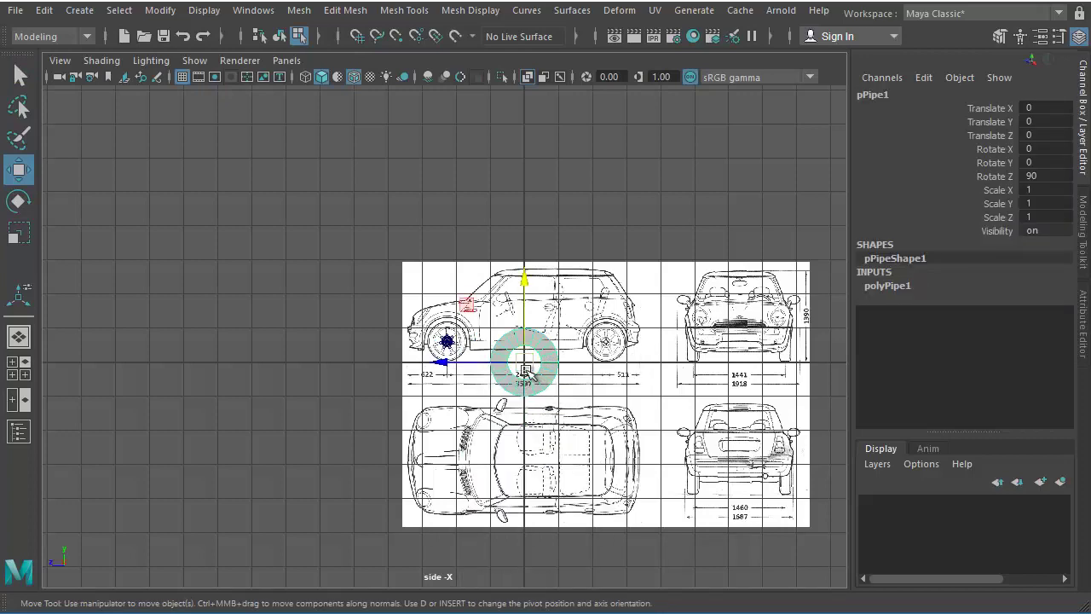
# Step: Move the pipe onto the front wheel in the side view, at about Translate Y 0.607 and Translate Z 2.271
pyautogui.moveTo(523, 364); pyautogui.dragTo(446, 341)
pyautogui.keyDown('alt'); pyautogui.moveTo(452, 356); pyautogui.dragTo(489, 396, button='right'); pyautogui.keyUp('alt')
pyautogui.keyDown('alt'); pyautogui.moveTo(481, 395); pyautogui.dragTo(489, 467, button='middle'); pyautogui.keyUp('alt')
pyautogui.keyDown('alt'); pyautogui.moveTo(515, 445); pyautogui.dragTo(603, 459, button='right'); pyautogui.keyUp('alt')
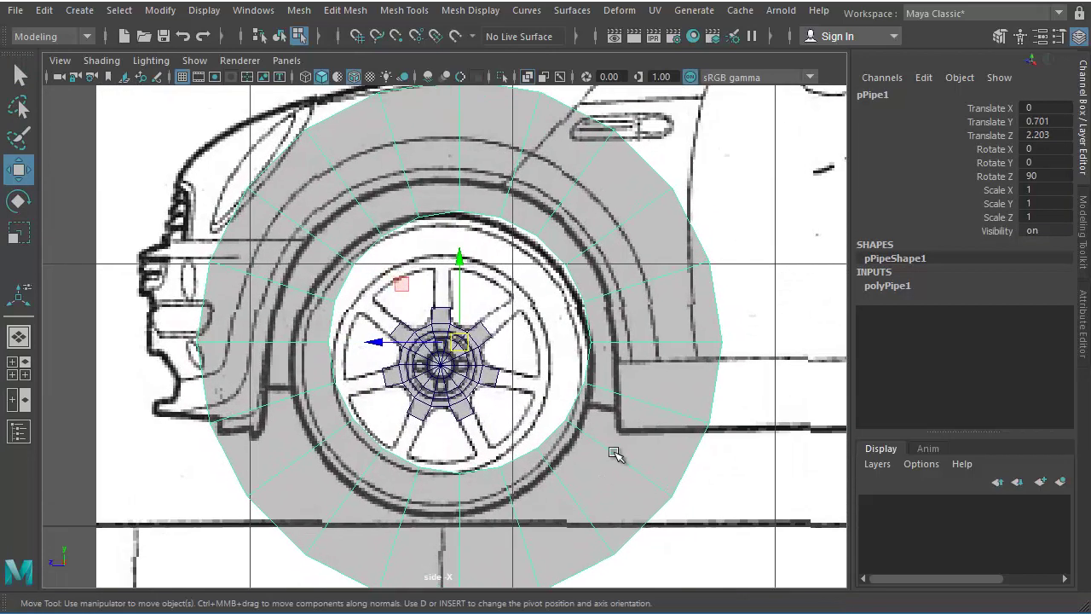
pyautogui.keyDown('alt'); pyautogui.moveTo(604, 438); pyautogui.dragTo(705, 391, button='middle'); pyautogui.keyUp('alt')
pyautogui.moveTo(561, 297); pyautogui.dragTo(544, 322)
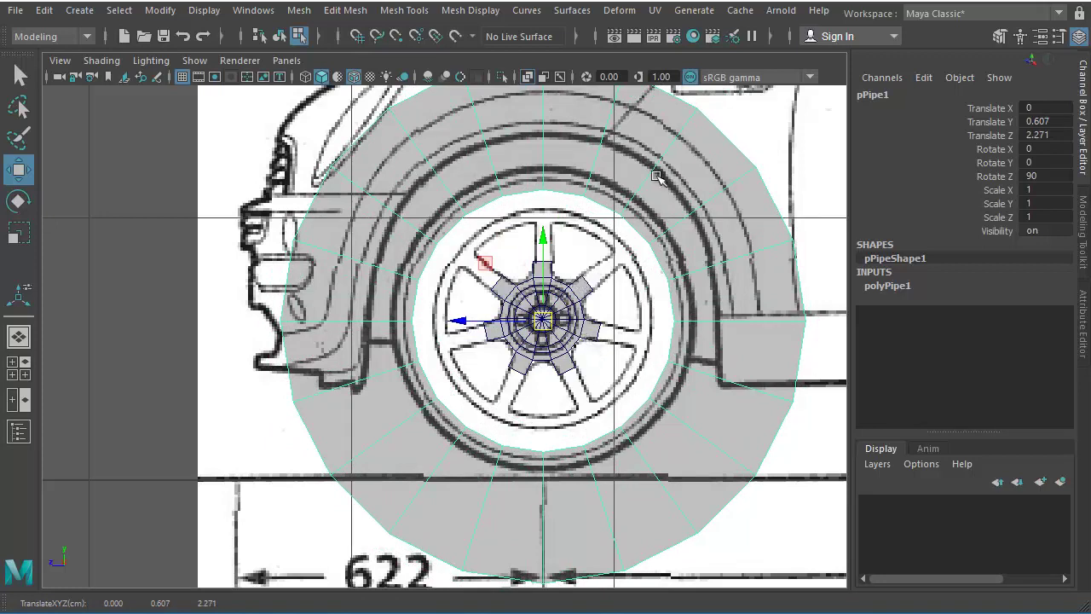
# Step: Turn on point snapping and snap the pipe's centre to the centre vertex of the wheel hub
pyautogui.click(394, 36)
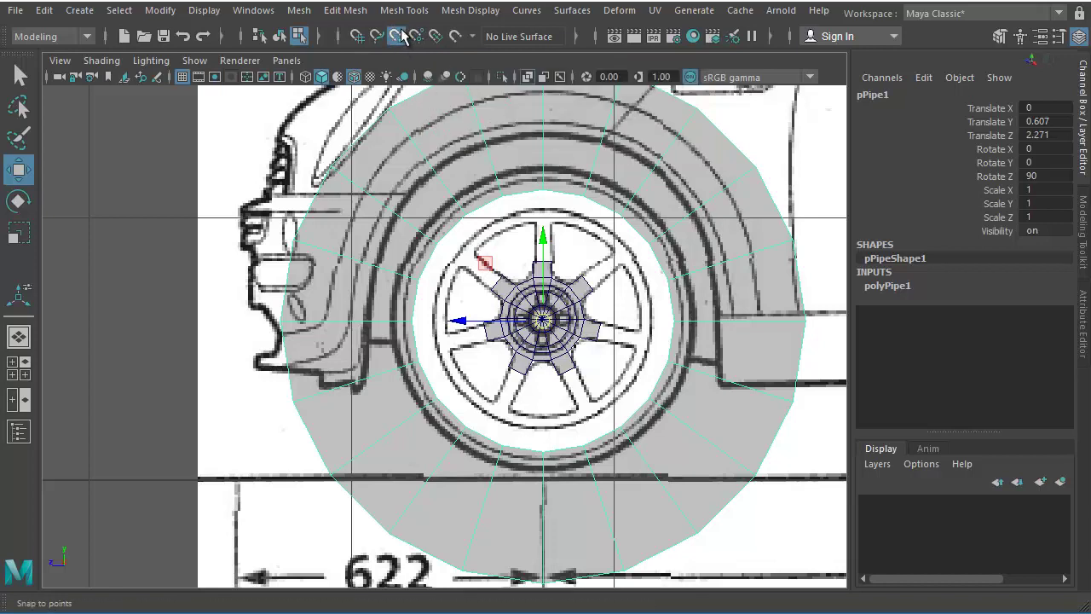
pyautogui.moveTo(540, 320)
pyautogui.mouseDown()
pyautogui.moveTo(538, 311)
pyautogui.moveTo(542, 319)
pyautogui.mouseUp()
pyautogui.keyDown('alt'); pyautogui.moveTo(435, 331); pyautogui.dragTo(828, 395, button='right'); pyautogui.keyUp('alt')
pyautogui.keyDown('alt'); pyautogui.moveTo(828, 397); pyautogui.dragTo(726, 400, button='middle'); pyautogui.keyUp('alt')
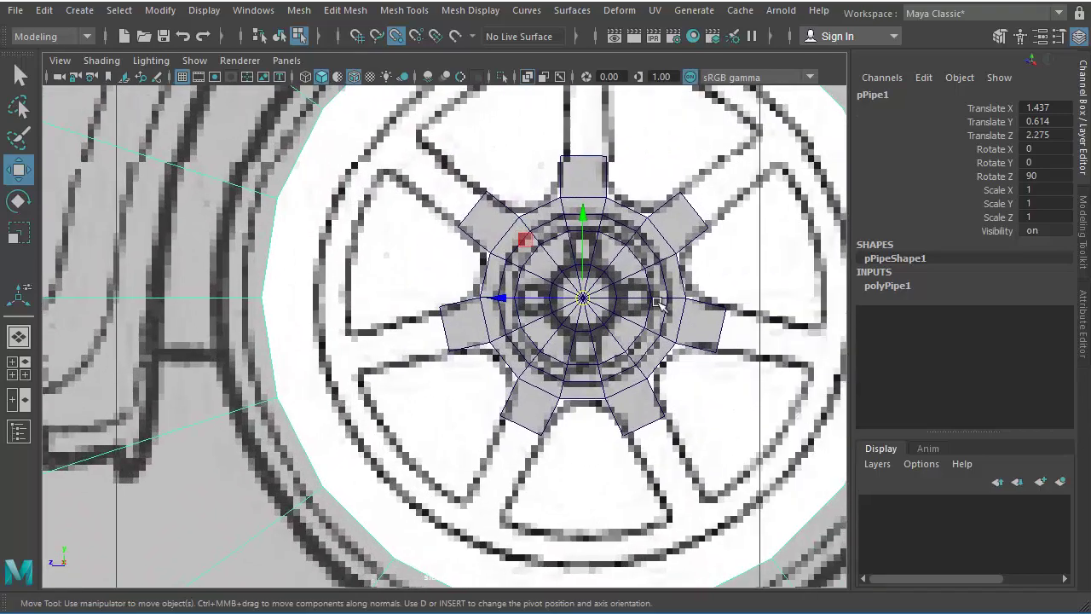
# Step: Narrow the pipe along its own axis to a Scale Y of about 0.49
pyautogui.press('space')
pyautogui.press('space')
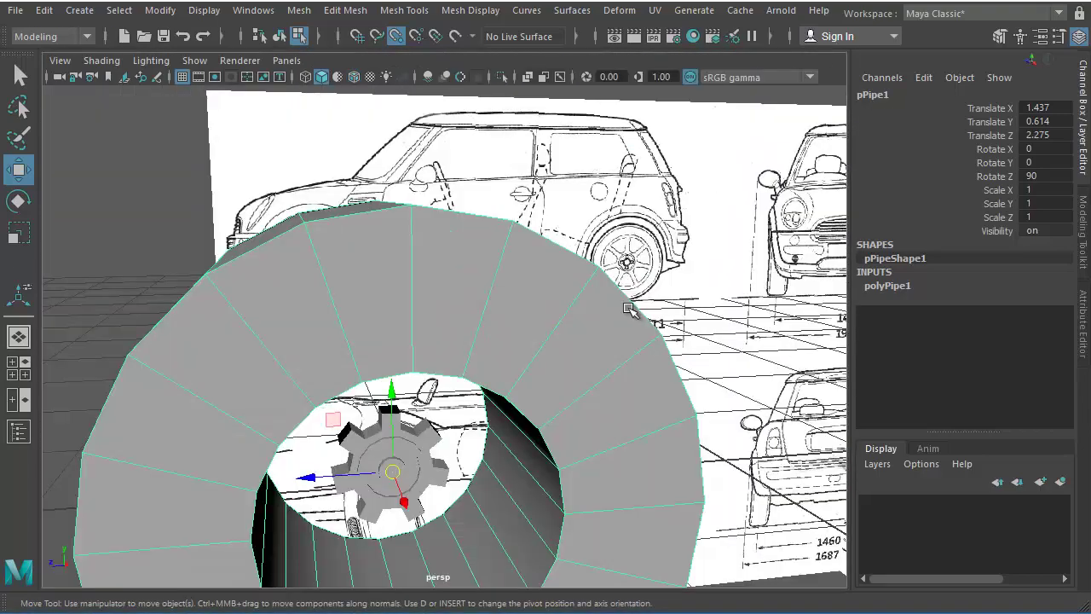
pyautogui.keyDown('alt'); pyautogui.moveTo(415, 462); pyautogui.dragTo(510, 428); pyautogui.keyUp('alt')
pyautogui.press('r')
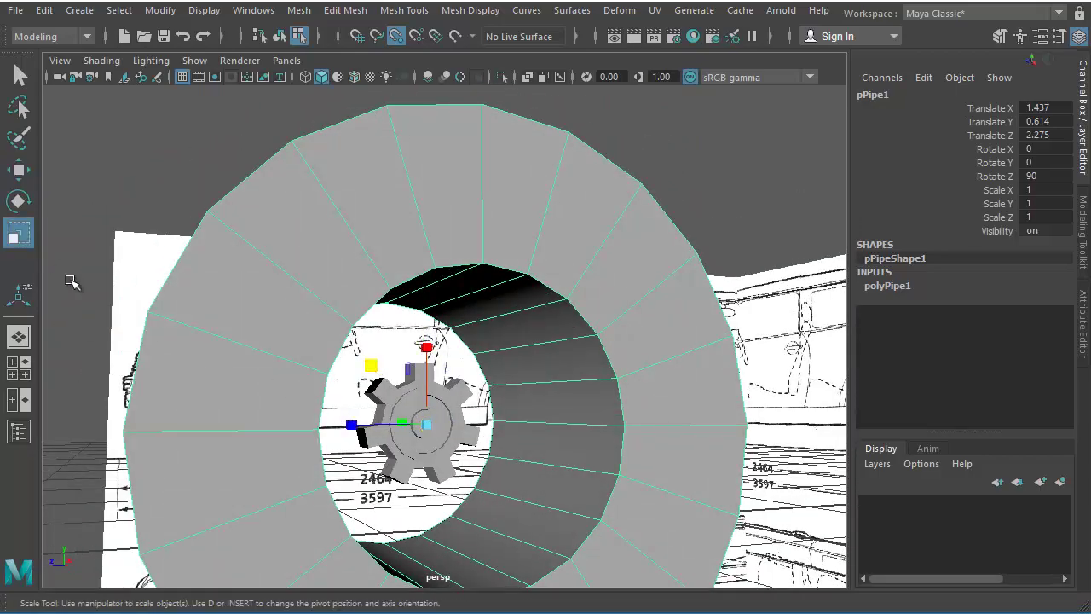
pyautogui.keyDown('alt'); pyautogui.moveTo(73, 275); pyautogui.dragTo(455, 445); pyautogui.keyUp('alt')
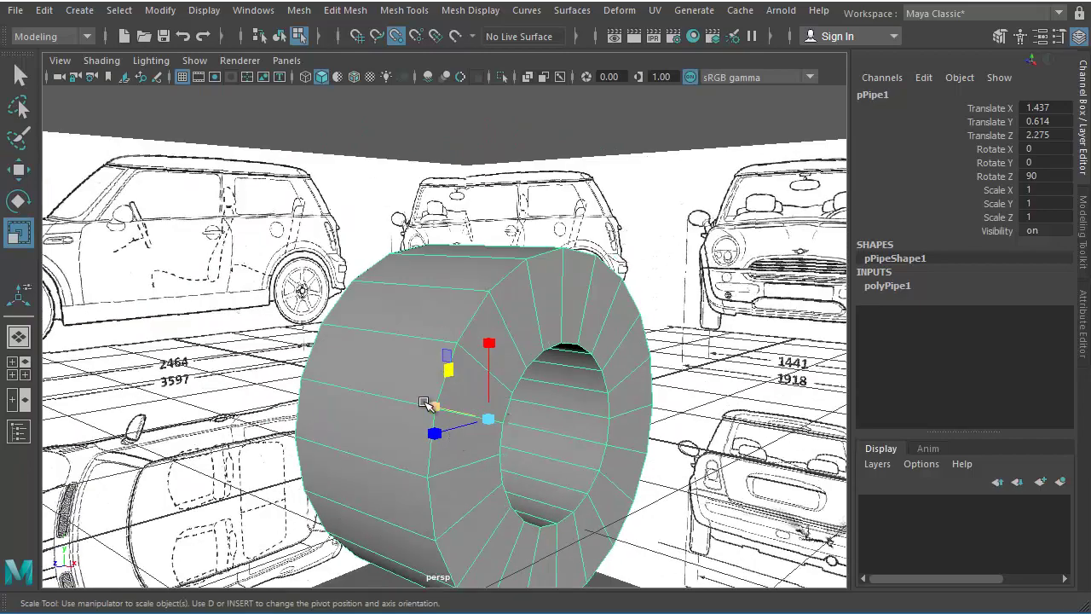
pyautogui.moveTo(432, 404); pyautogui.dragTo(489, 459)
pyautogui.keyDown('alt'); pyautogui.moveTo(534, 473); pyautogui.dragTo(588, 556); pyautogui.keyUp('alt')
pyautogui.moveTo(452, 414); pyautogui.dragTo(381, 394)
pyautogui.hotkey('ctrl', 'z')
pyautogui.hotkey('ctrl', 'z')
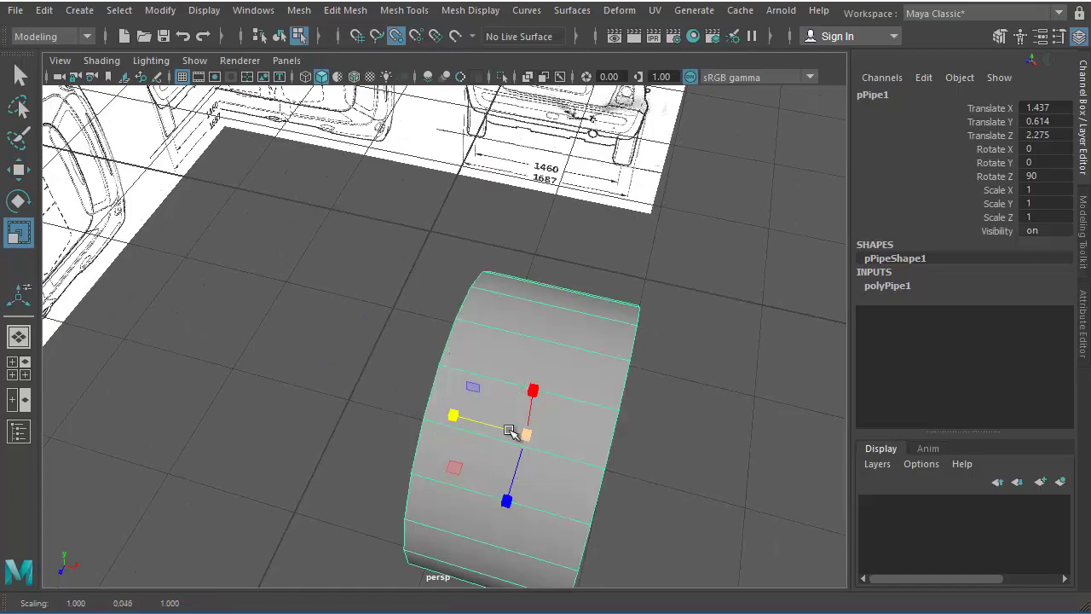
pyautogui.moveTo(451, 416)
pyautogui.mouseDown()
pyautogui.moveTo(495, 452)
pyautogui.moveTo(455, 415)
pyautogui.moveTo(487, 375)
pyautogui.moveTo(453, 400)
pyautogui.mouseUp()
# Step: Turn on X-Ray shading in the front view and narrow the pipe to Scale Y 0.37 to match the blueprint tyre width
pyautogui.press('space')
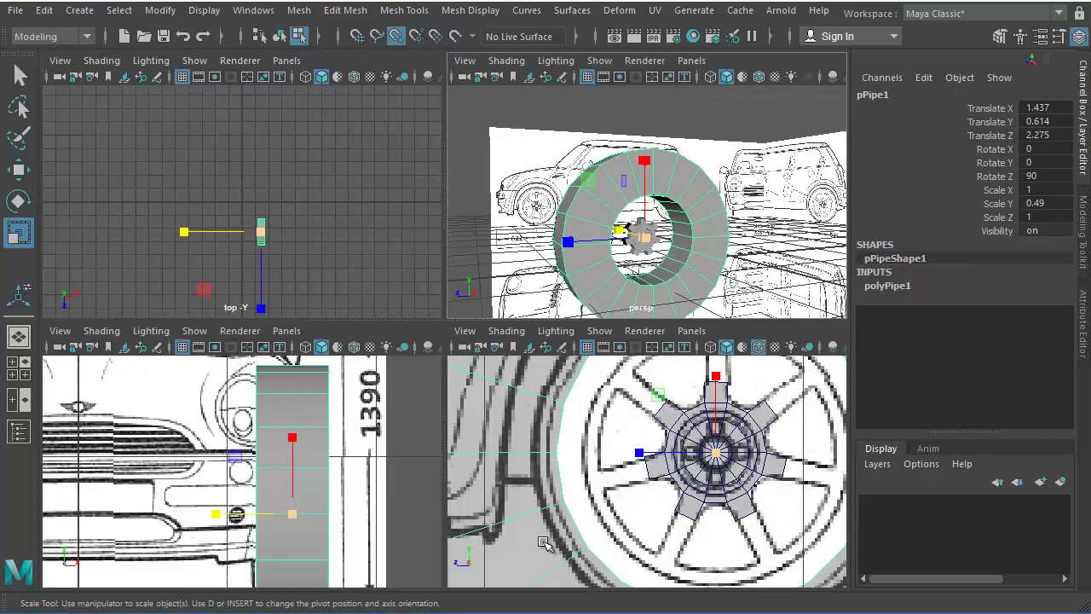
pyautogui.press('space')
pyautogui.keyDown('alt'); pyautogui.moveTo(617, 414); pyautogui.dragTo(520, 450, button='right'); pyautogui.keyUp('alt')
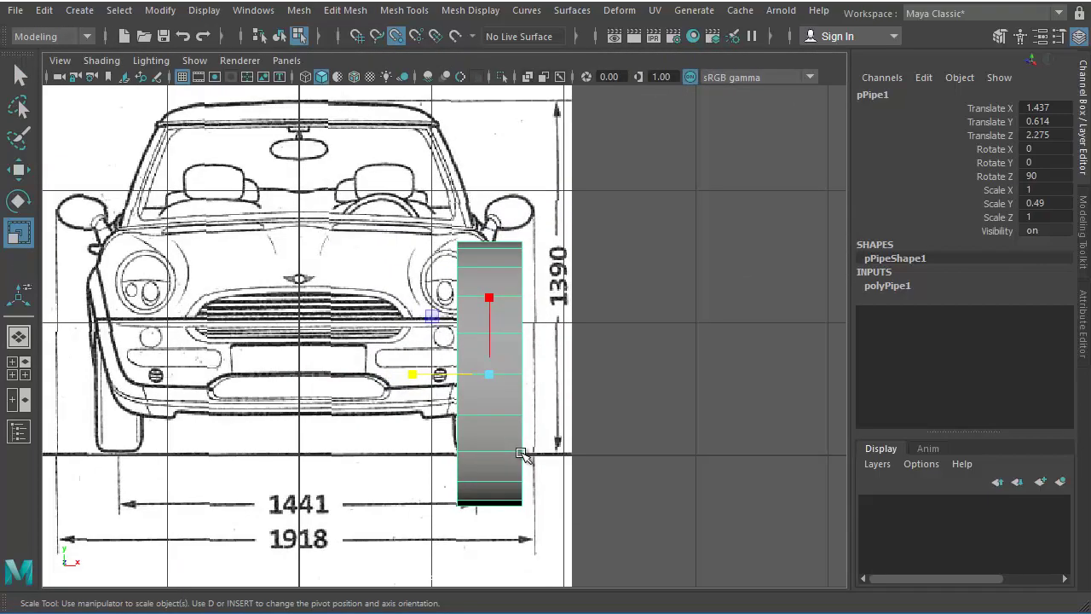
pyautogui.click(101, 61)
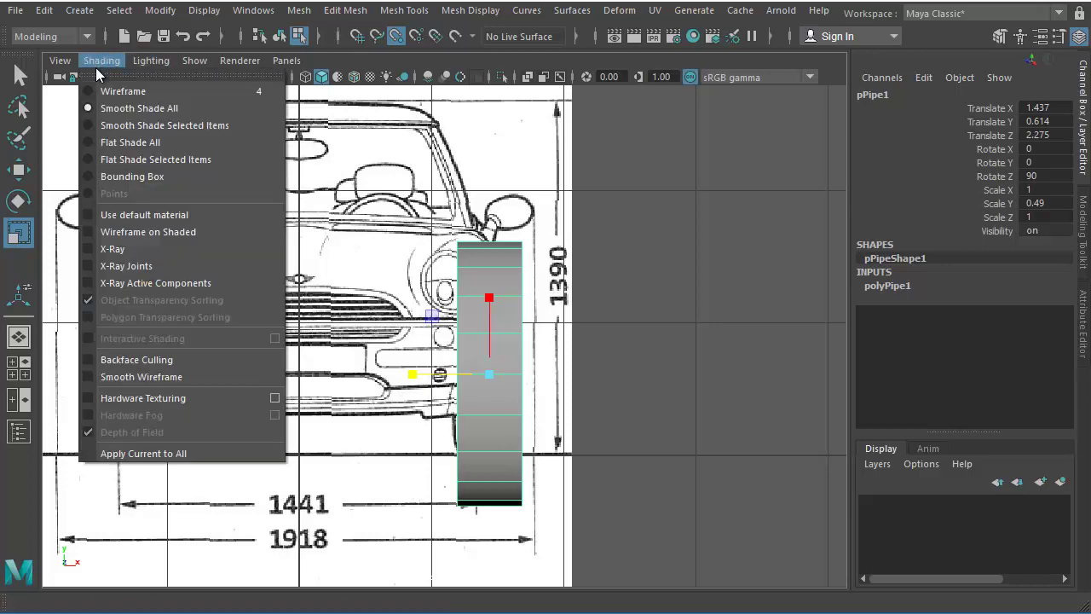
pyautogui.click(137, 248)
pyautogui.scroll(4, 517, 418)
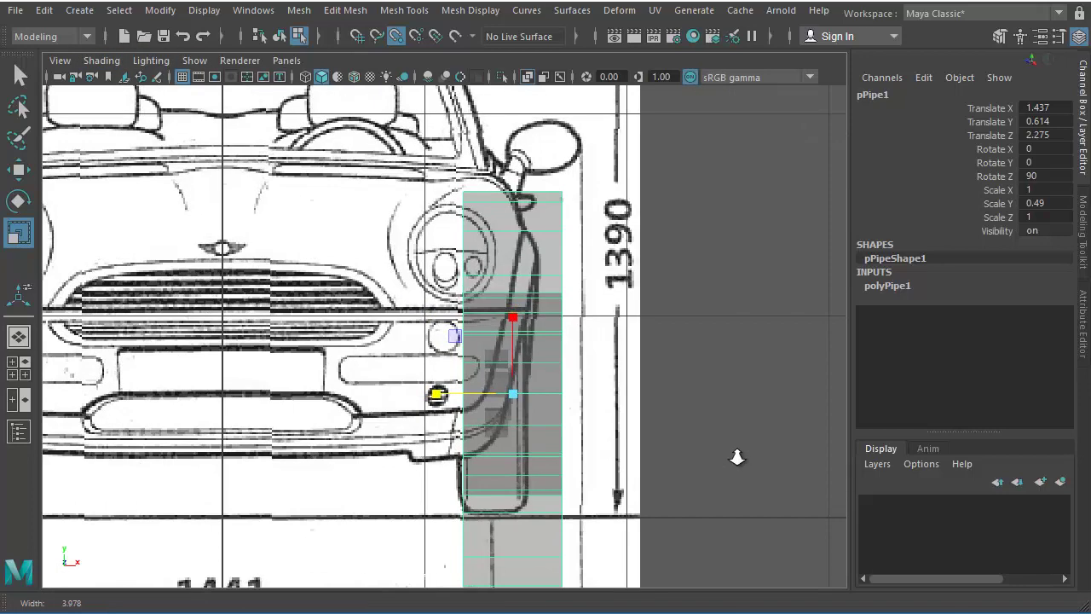
pyautogui.moveTo(436, 395); pyautogui.dragTo(451, 395)
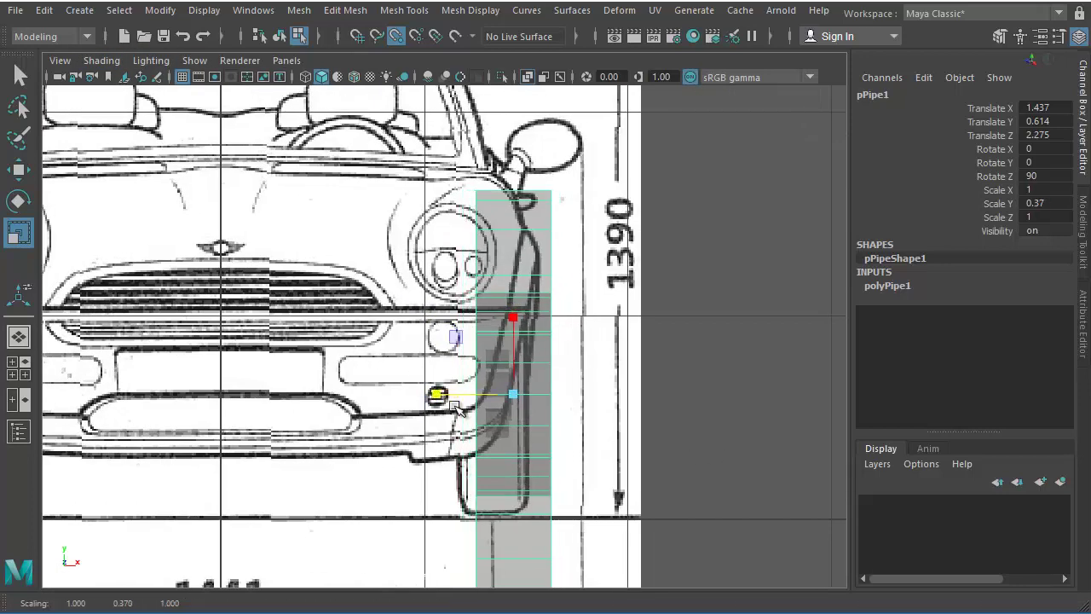
# Step: Move the pipe sideways to Translate X of about 1.336 so it lines up with the front-view tyre
pyautogui.press('w')
pyautogui.moveTo(583, 392); pyautogui.dragTo(575, 396)
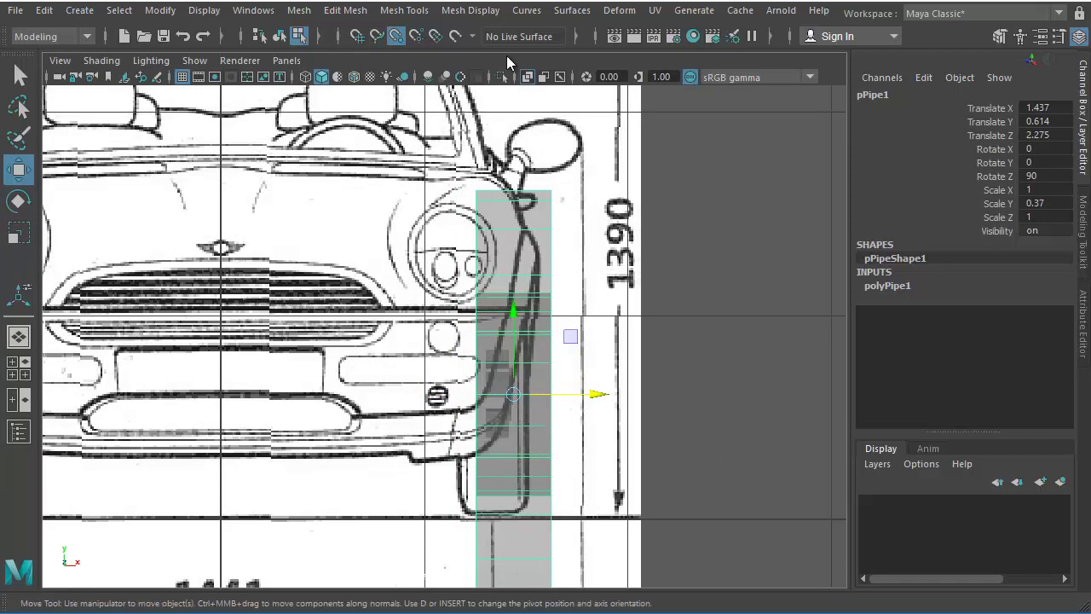
pyautogui.moveTo(598, 395); pyautogui.dragTo(576, 398)
pyautogui.press('space')
pyautogui.press('space')
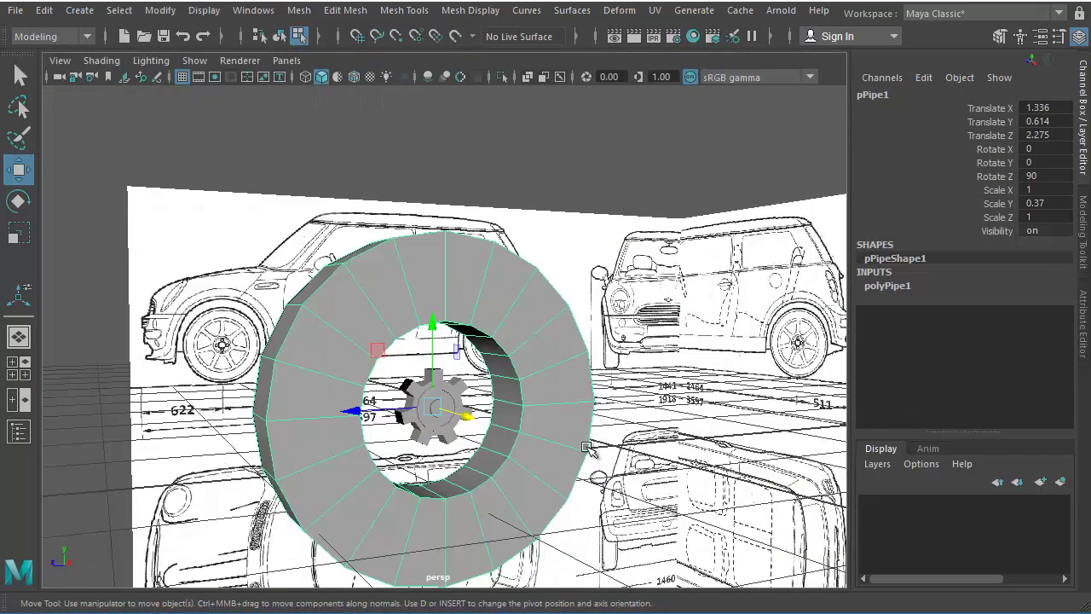
# Step: Set the pipe's radius to 0.6 to match the tyre's outer edge in the side view
pyautogui.press('space')
pyautogui.press('space')
pyautogui.keyDown('alt'); pyautogui.moveTo(530, 402); pyautogui.dragTo(521, 438, button='right'); pyautogui.keyUp('alt')
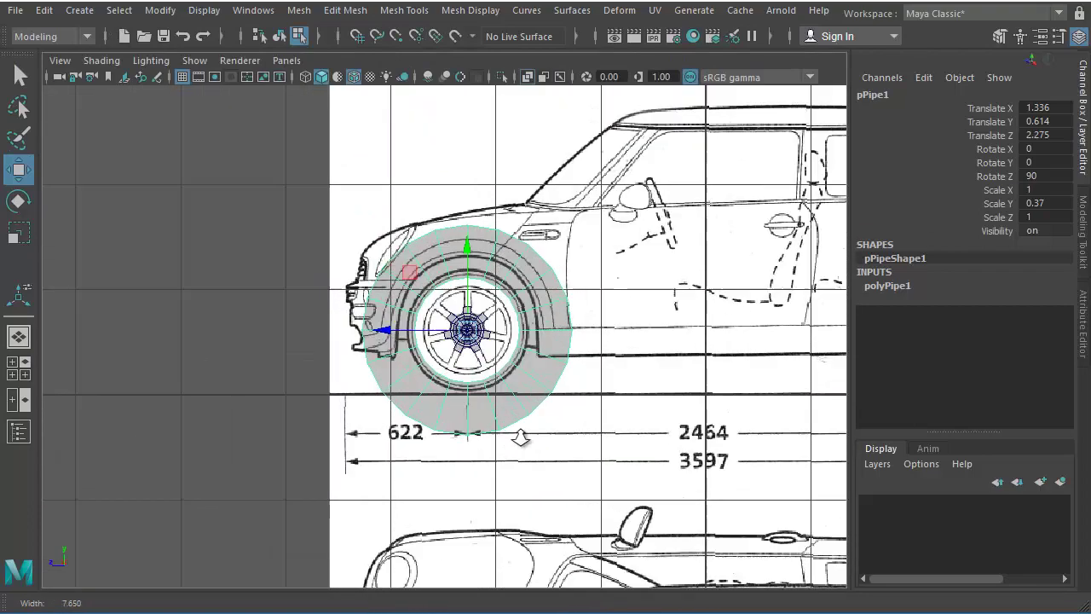
pyautogui.scroll(5, 520, 437)
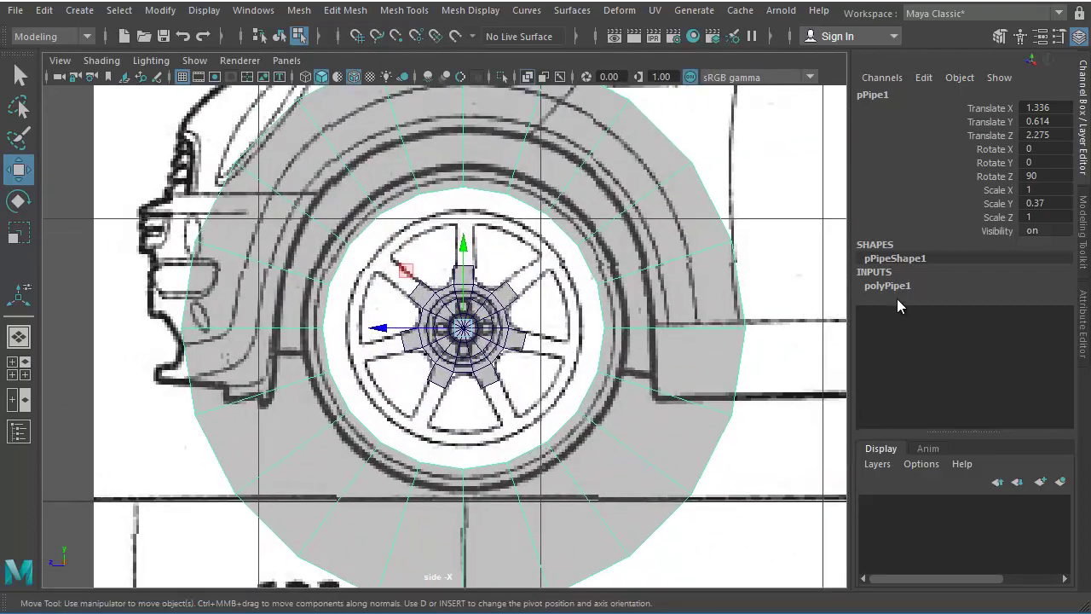
pyautogui.click(887, 286)
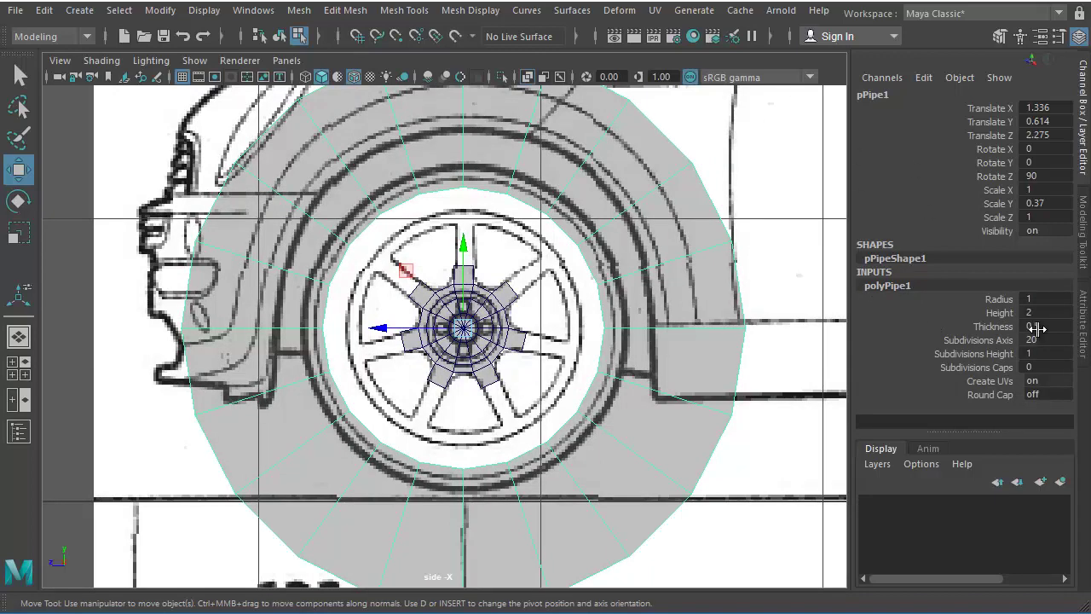
pyautogui.click(999, 299)
pyautogui.moveTo(579, 321)
pyautogui.mouseDown(button='middle')
pyautogui.moveTo(545, 321)
pyautogui.moveTo(579, 321)
pyautogui.mouseUp(button='middle')
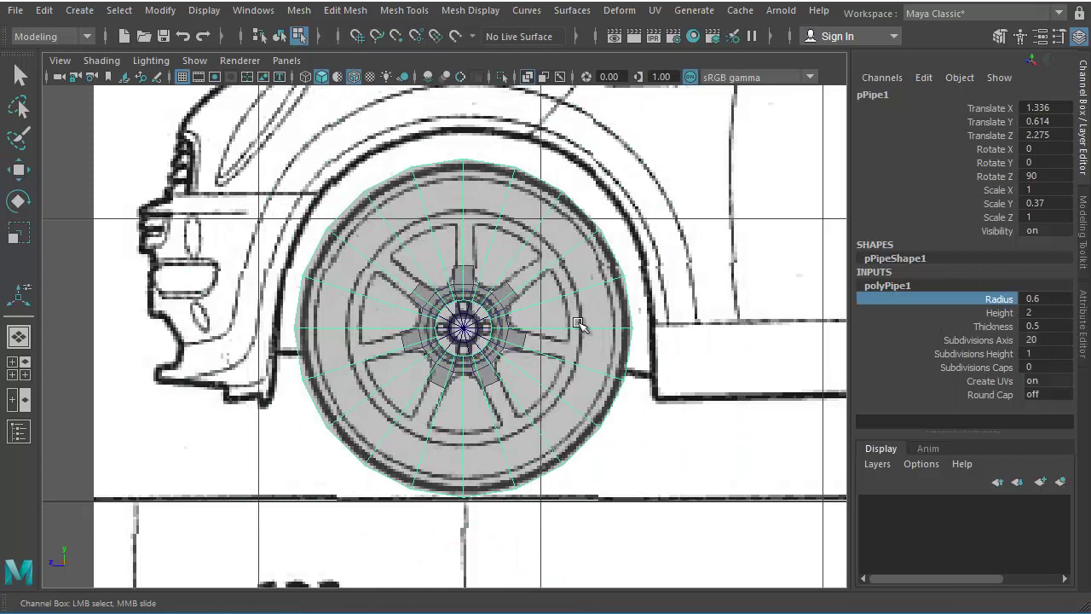
# Step: Set the pipe's thickness to 0.2 and check the tyre in the perspective and front views
pyautogui.click(998, 326)
pyautogui.moveTo(771, 329); pyautogui.dragTo(770, 329, button='middle')
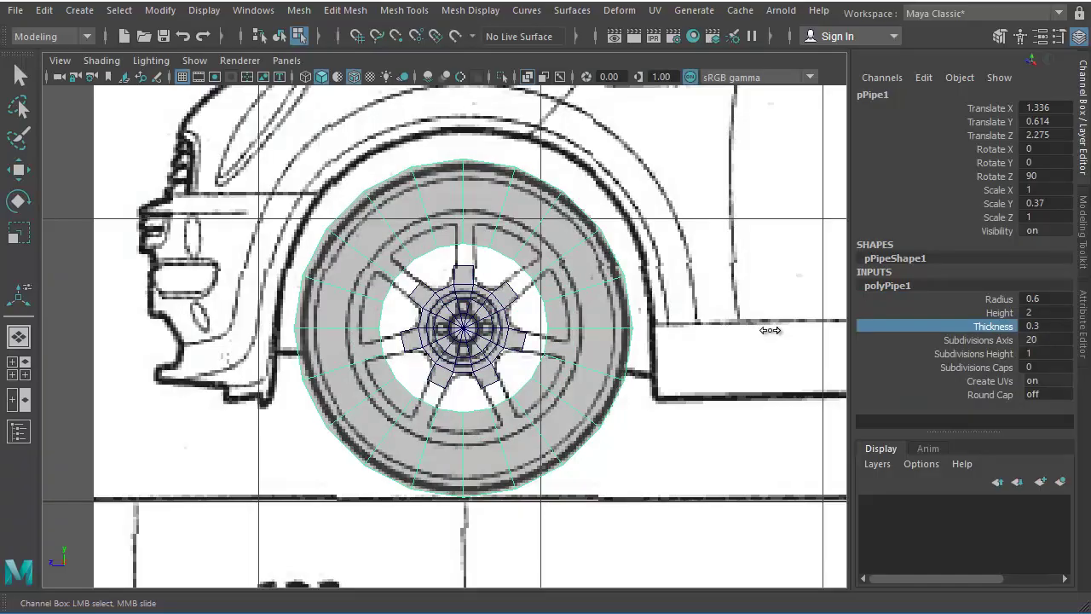
pyautogui.press('space')
pyautogui.press('space')
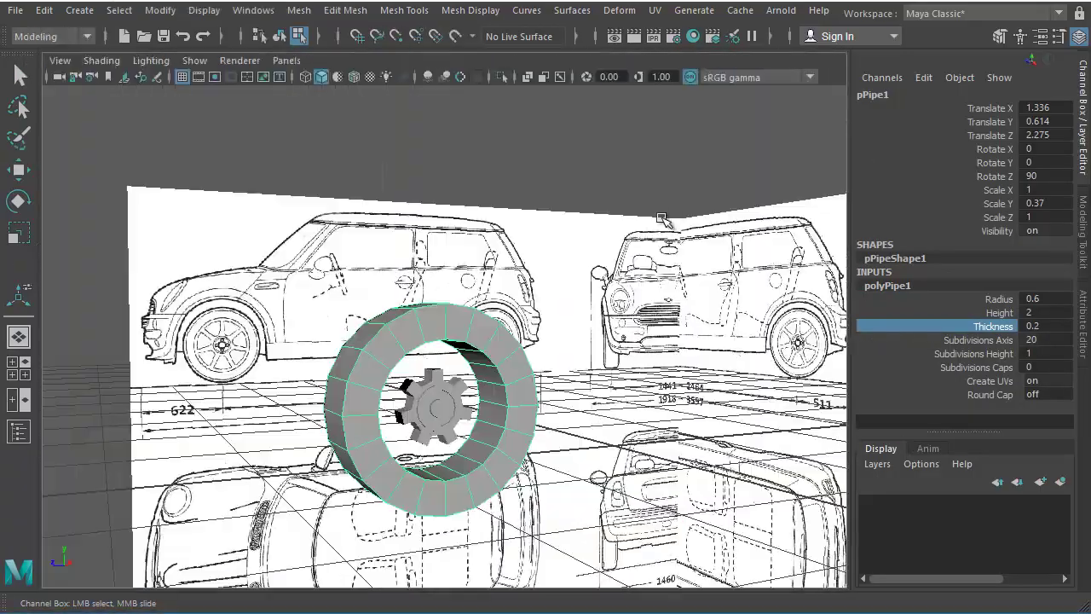
pyautogui.keyDown('alt'); pyautogui.moveTo(570, 409); pyautogui.dragTo(333, 409); pyautogui.keyUp('alt')
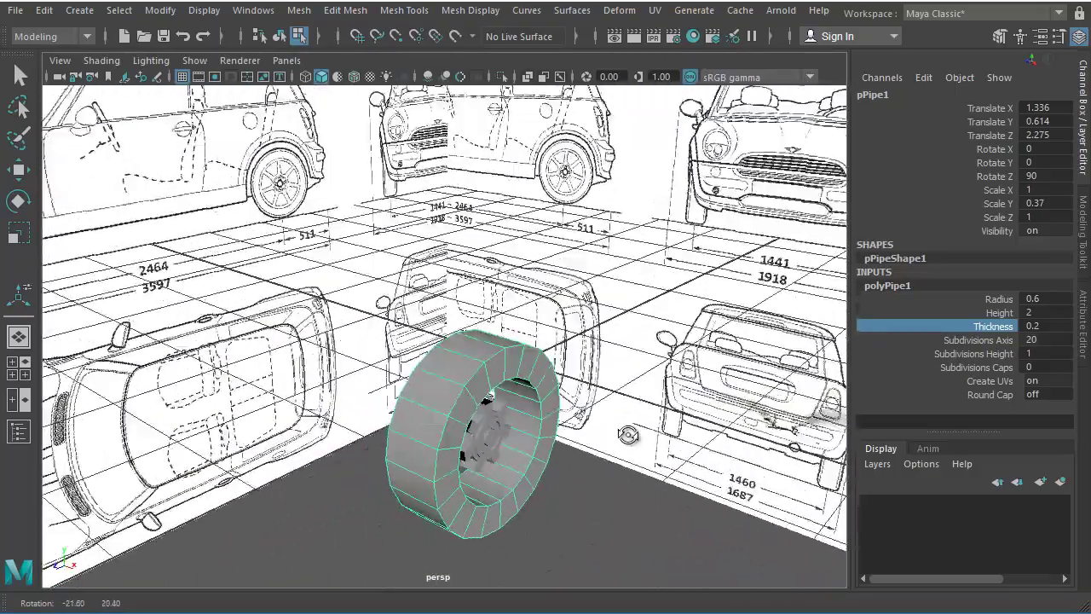
pyautogui.press('space')
pyautogui.press('space')
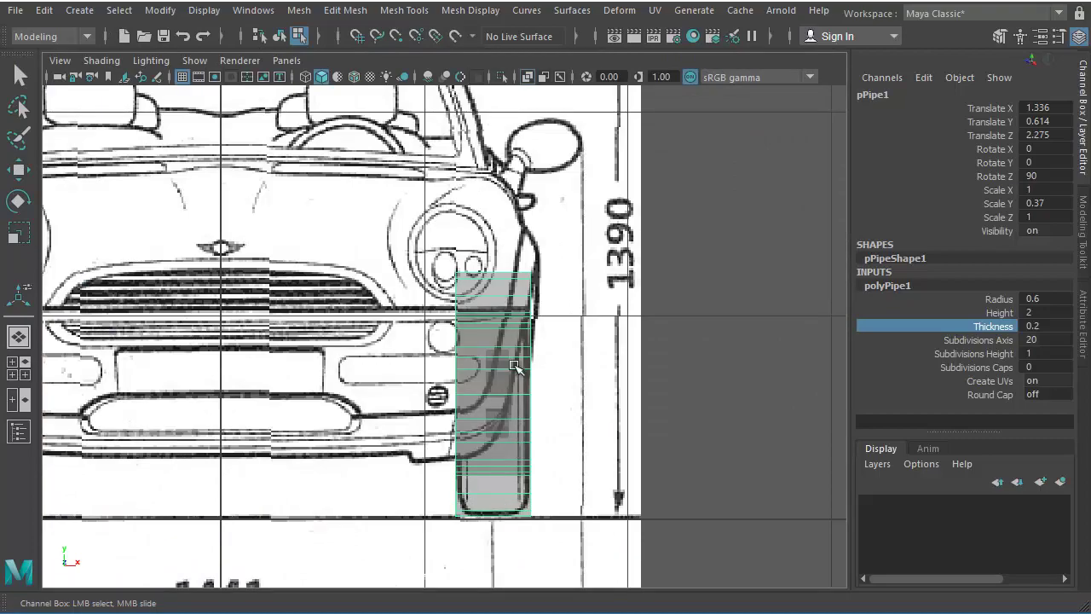
# Step: Compare the pipe's segment divisions with the hub's seven spokes in the perspective and side views
pyautogui.press('space')
pyautogui.press('space')
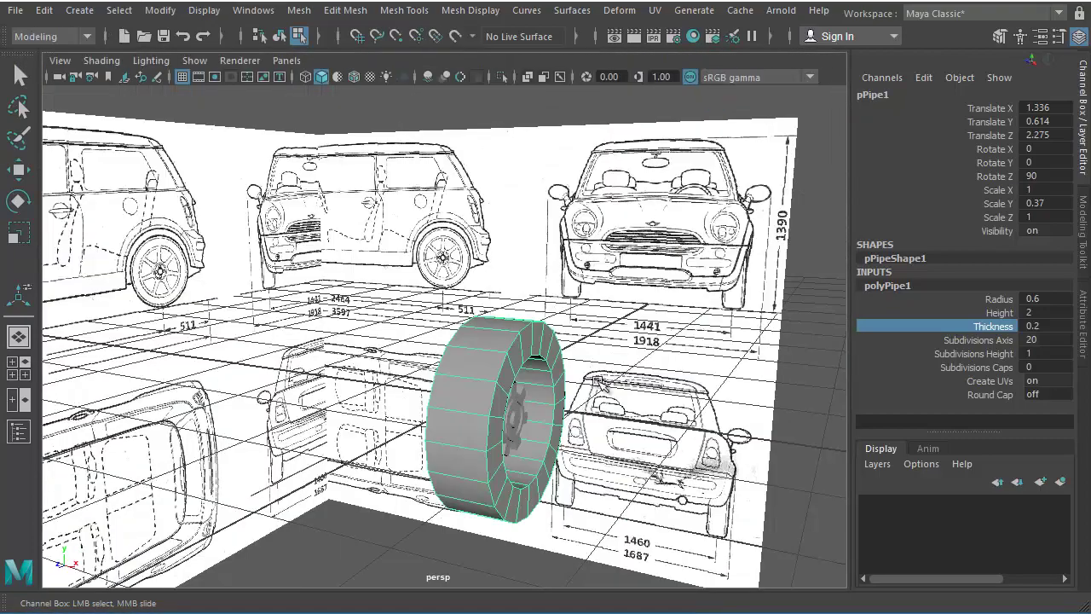
pyautogui.keyDown('alt'); pyautogui.moveTo(505, 478); pyautogui.dragTo(435, 474); pyautogui.keyUp('alt')
pyautogui.keyDown('alt'); pyautogui.moveTo(435, 474); pyautogui.dragTo(598, 471, button='right'); pyautogui.keyUp('alt')
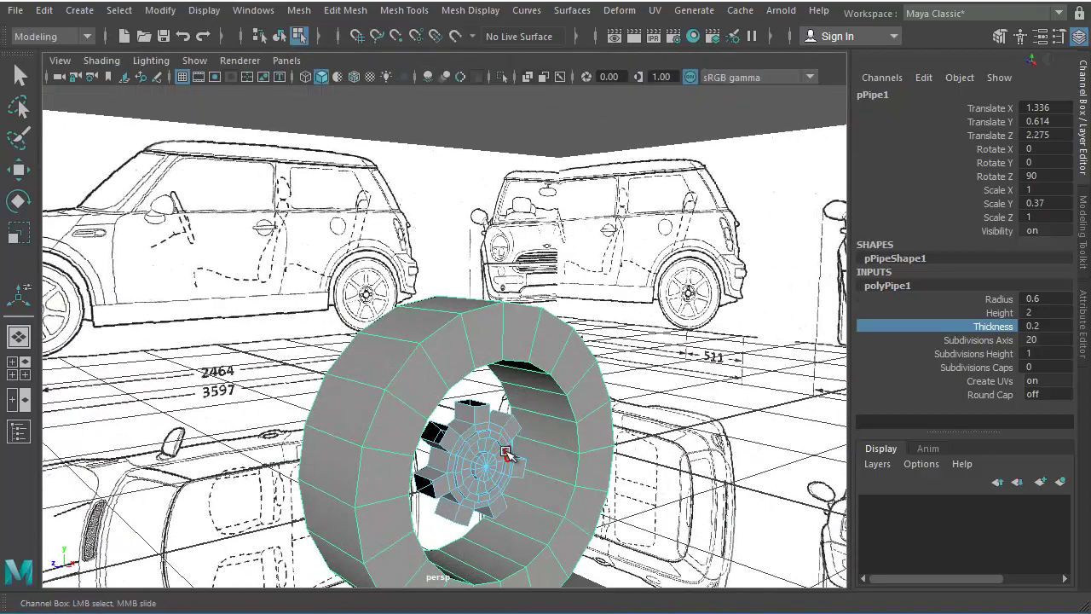
pyautogui.moveTo(499, 440); pyautogui.dragTo(501, 469, button='right')
pyautogui.moveTo(528, 482); pyautogui.dragTo(590, 444)
pyautogui.moveTo(594, 428); pyautogui.dragTo(590, 465, button='right')
pyautogui.keyDown('alt'); pyautogui.moveTo(618, 512); pyautogui.dragTo(574, 452); pyautogui.keyUp('alt')
pyautogui.press('space')
pyautogui.press('space')
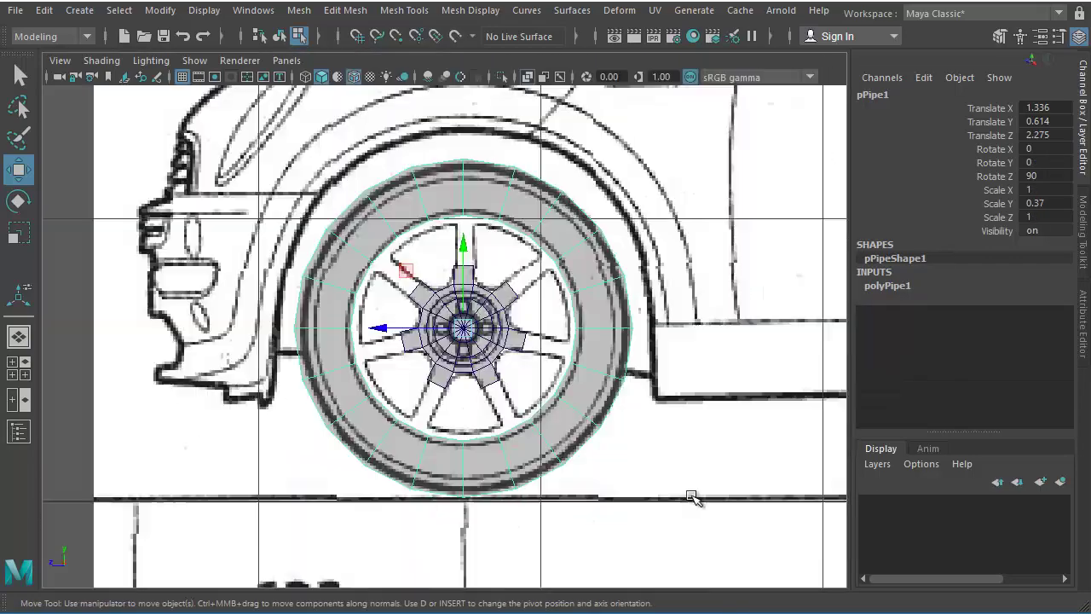
pyautogui.keyDown('alt'); pyautogui.moveTo(510, 460); pyautogui.dragTo(834, 490, button='right'); pyautogui.keyUp('alt')
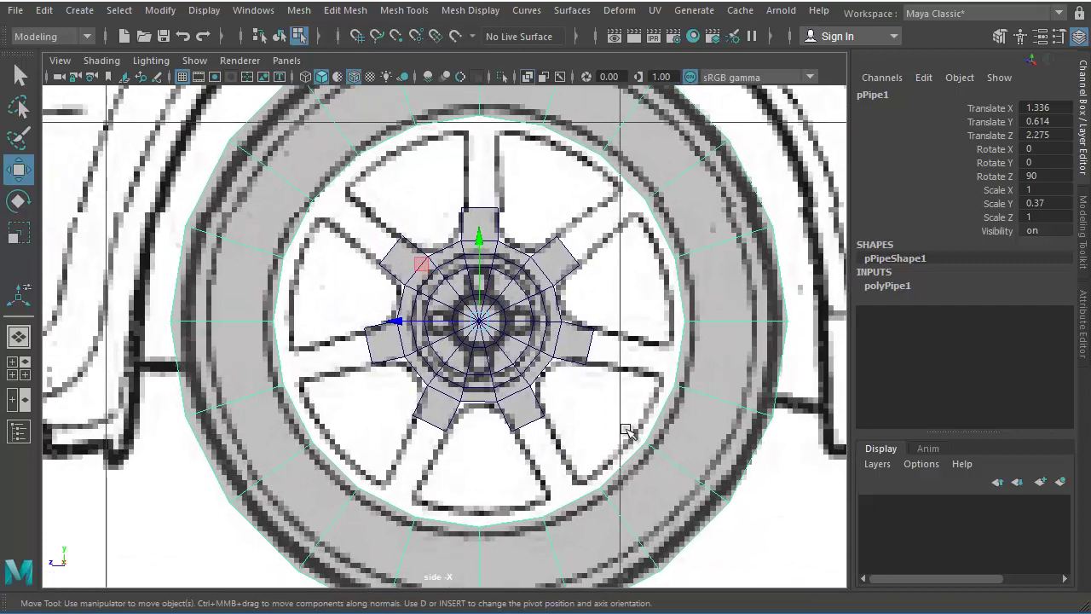
pyautogui.keyDown('alt'); pyautogui.moveTo(701, 402); pyautogui.dragTo(706, 431, button='middle'); pyautogui.keyUp('alt')
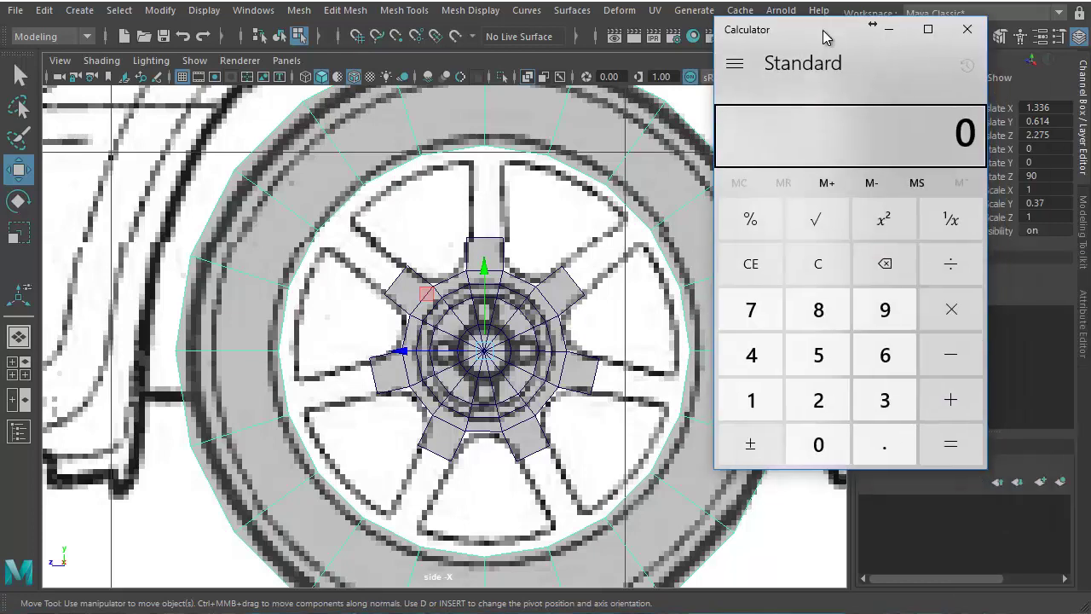
# Step: Use the Calculator to multiply 7 by 4 and return to the Maya scene
pyautogui.moveTo(823, 35); pyautogui.dragTo(864, 145)
pyautogui.click(795, 413)
pyautogui.click(986, 398)
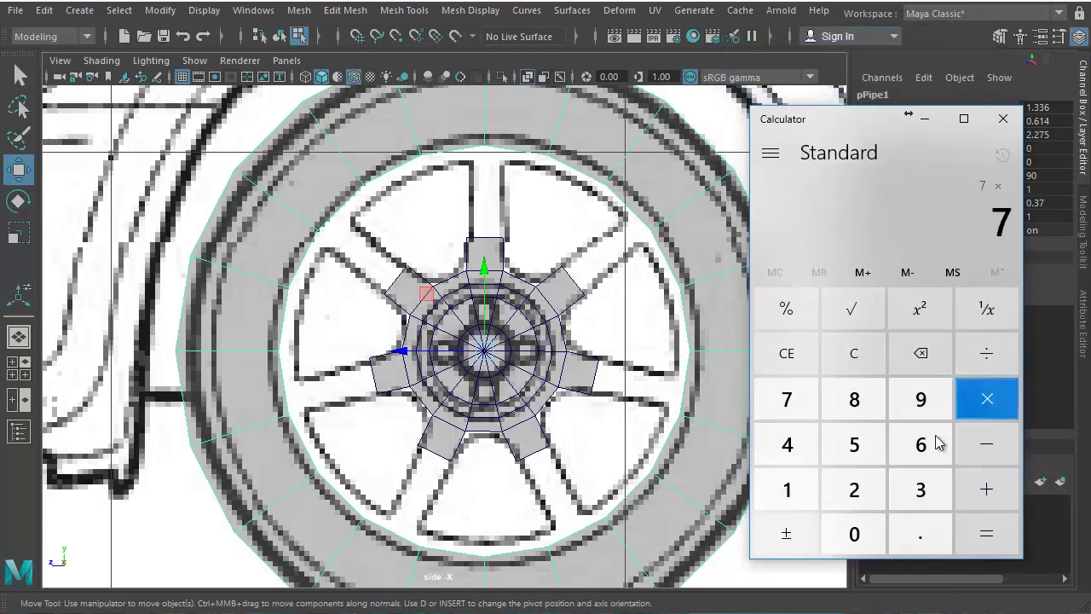
pyautogui.click(810, 445)
pyautogui.click(976, 543)
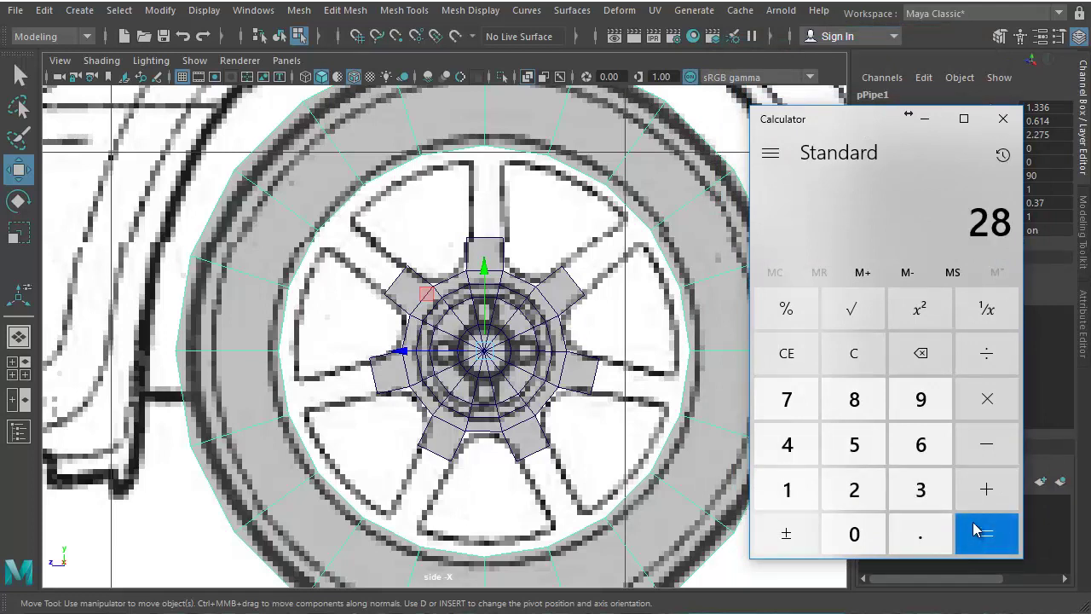
pyautogui.click(924, 119)
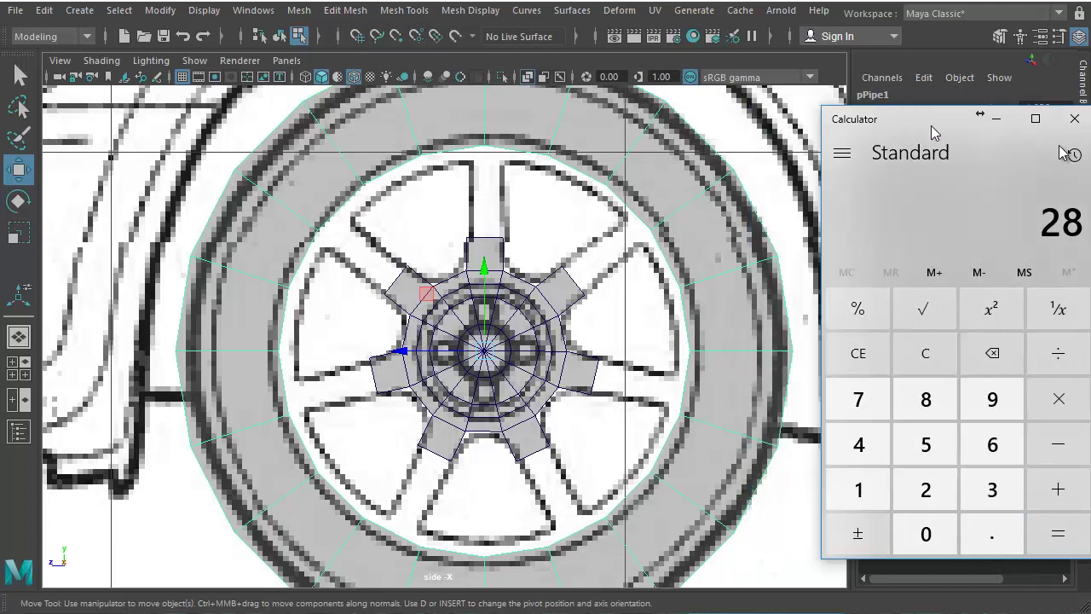
# Step: Set the pipe's Subdivisions Axis to 28
pyautogui.click(891, 285)
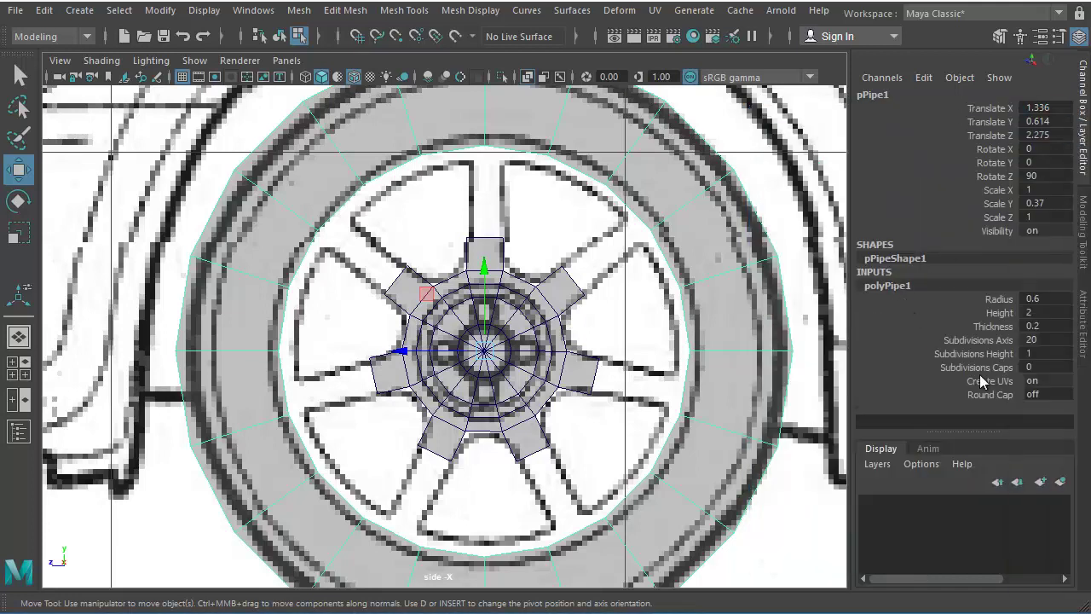
pyautogui.doubleClick(1036, 339)
pyautogui.write('28')
pyautogui.press('Return')
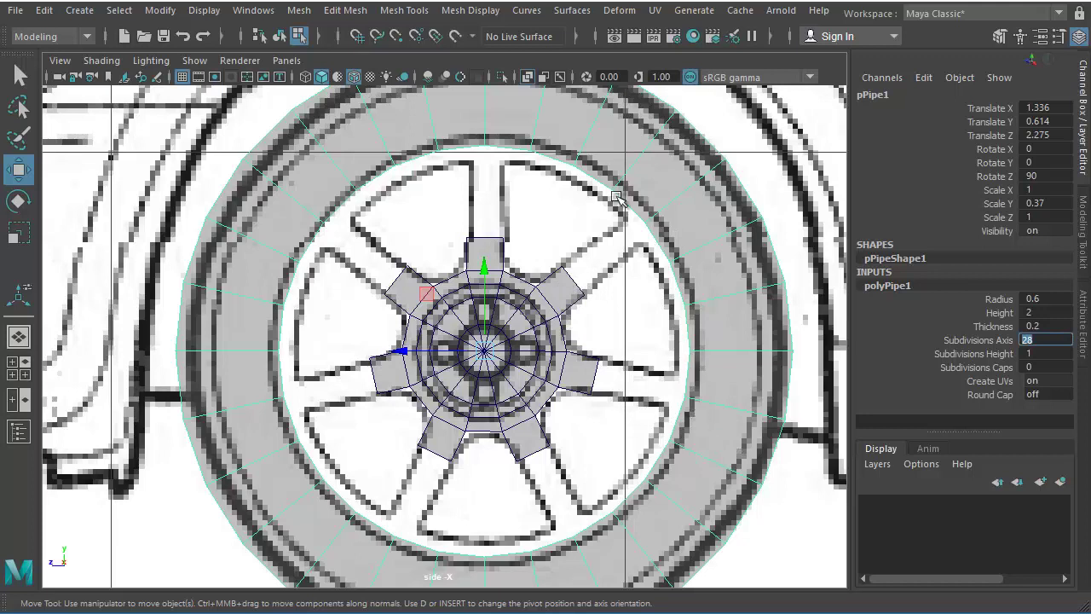
# Step: Try pipe thickness values such as 0.15 and 0.26 against the rim lines of the side-view blueprint
pyautogui.click(994, 327)
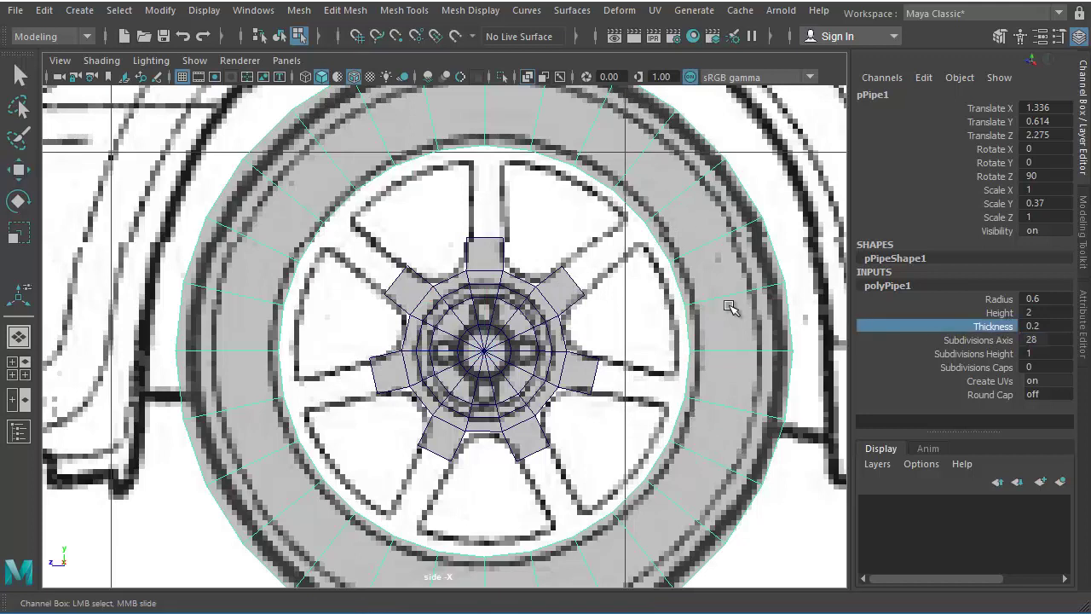
pyautogui.moveTo(725, 304); pyautogui.dragTo(726, 302, button='middle')
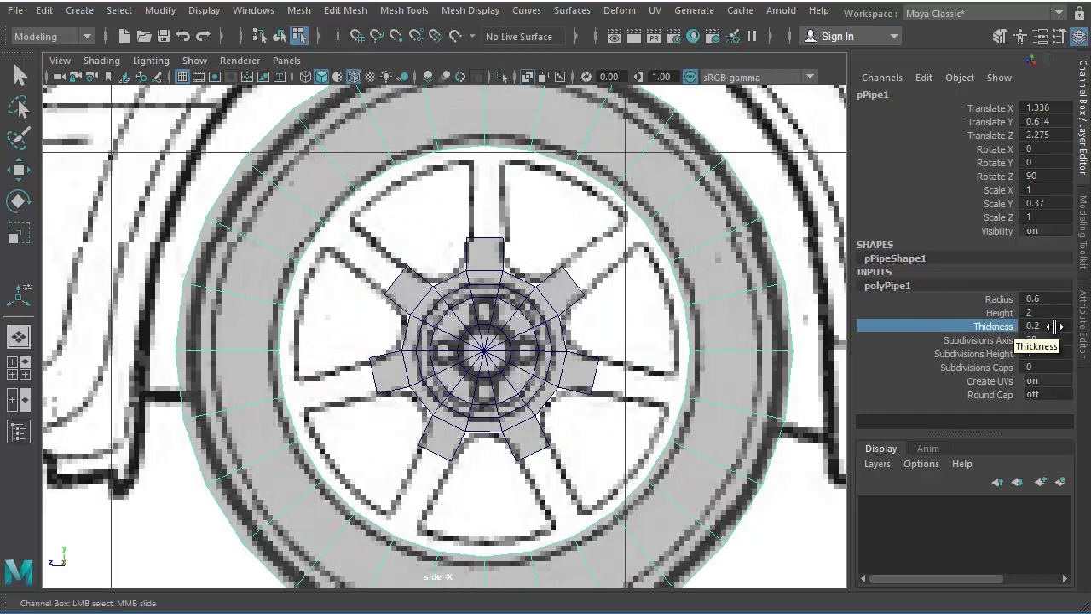
pyautogui.doubleClick(1027, 327)
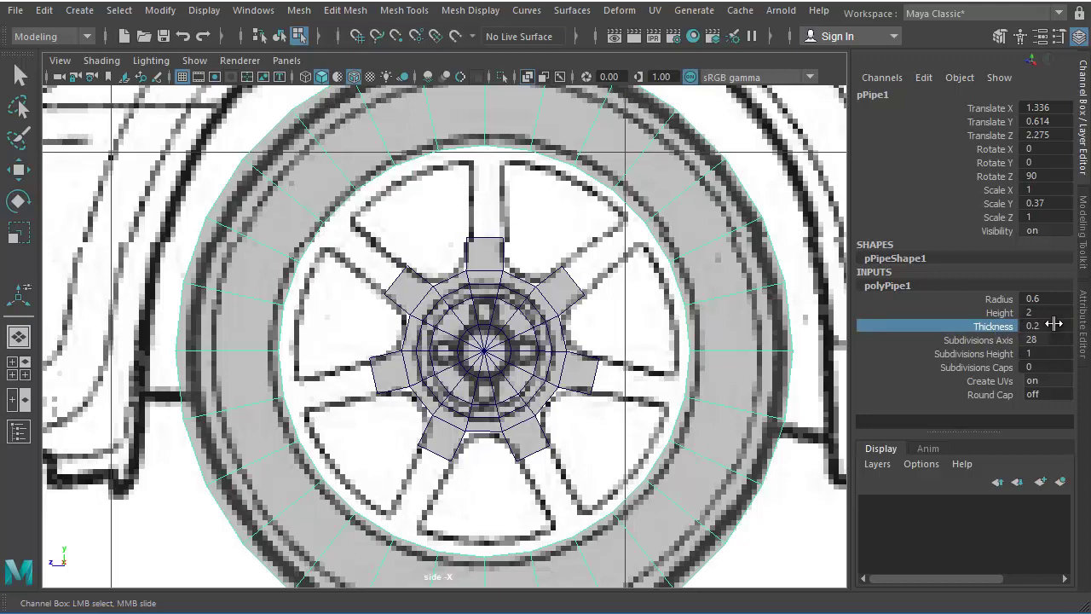
pyautogui.doubleClick(1059, 313)
pyautogui.doubleClick(1055, 327)
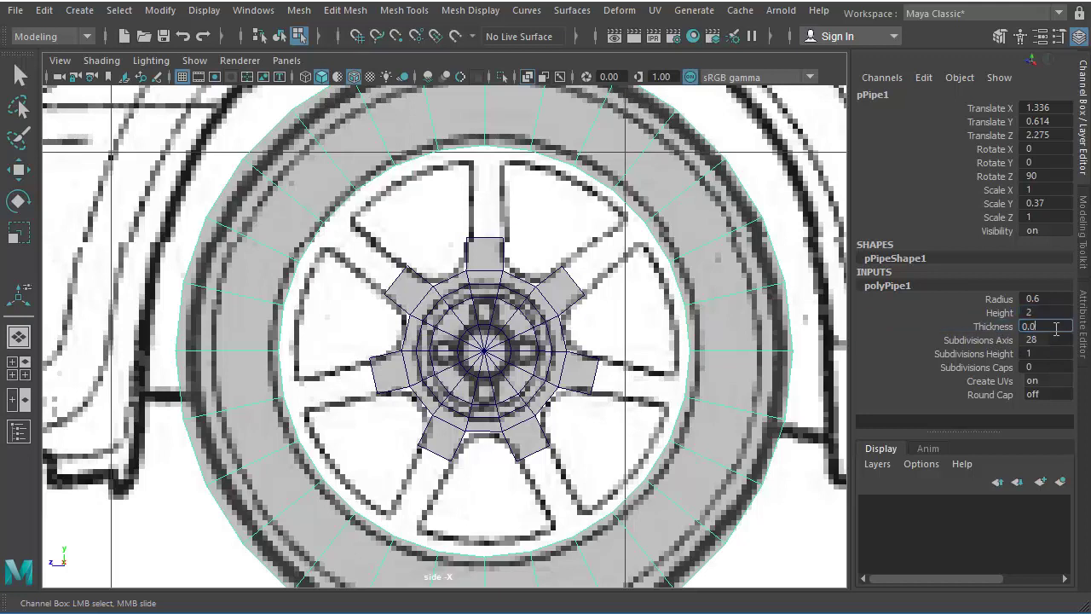
pyautogui.write('0.15')
pyautogui.press('Return')
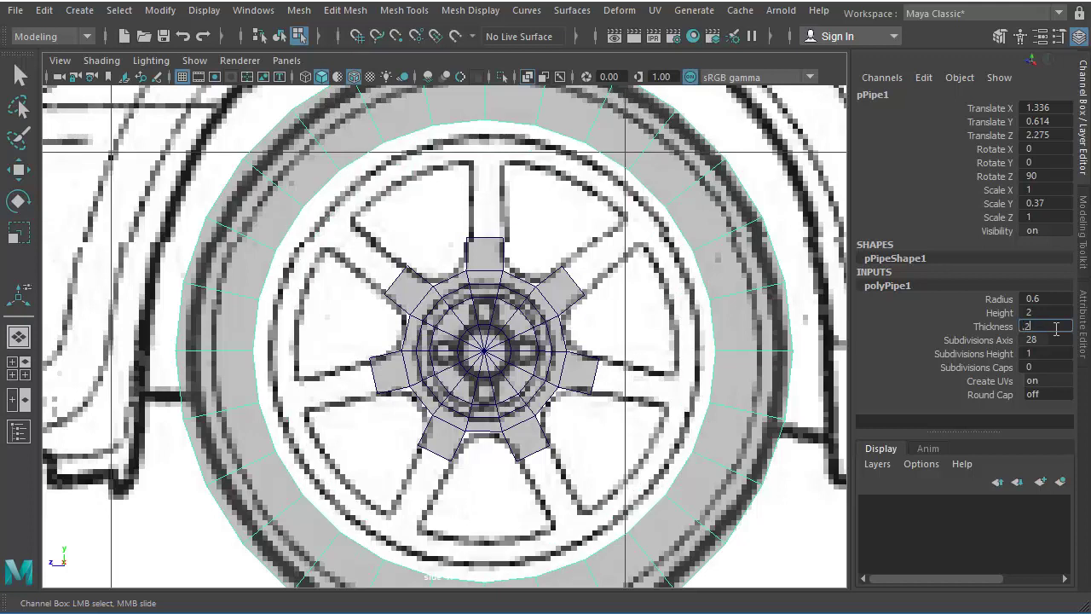
pyautogui.press('Return')
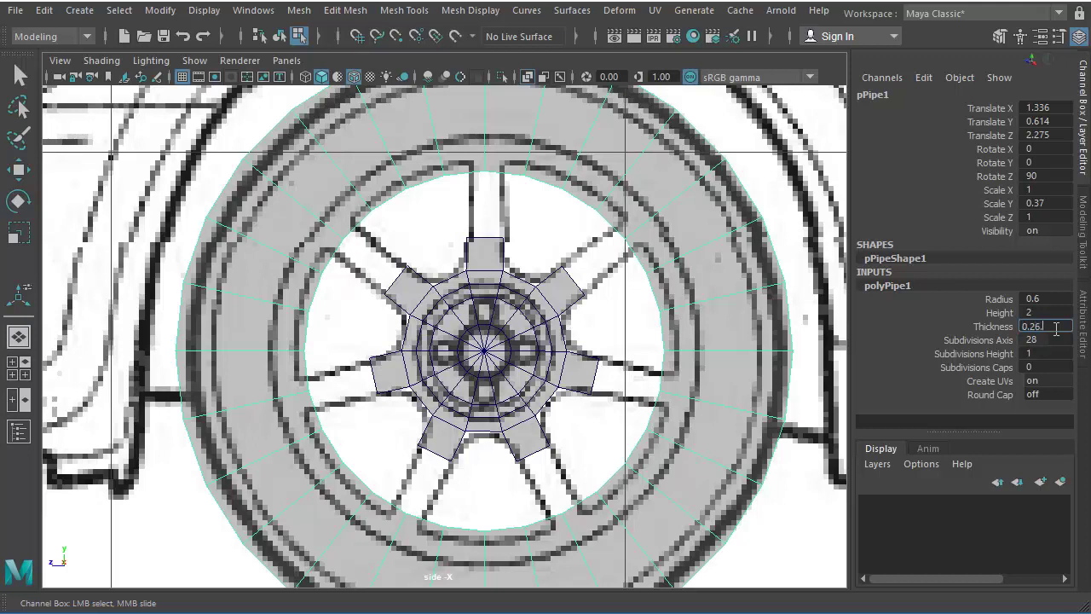
pyautogui.write('0.26')
pyautogui.press('Return')
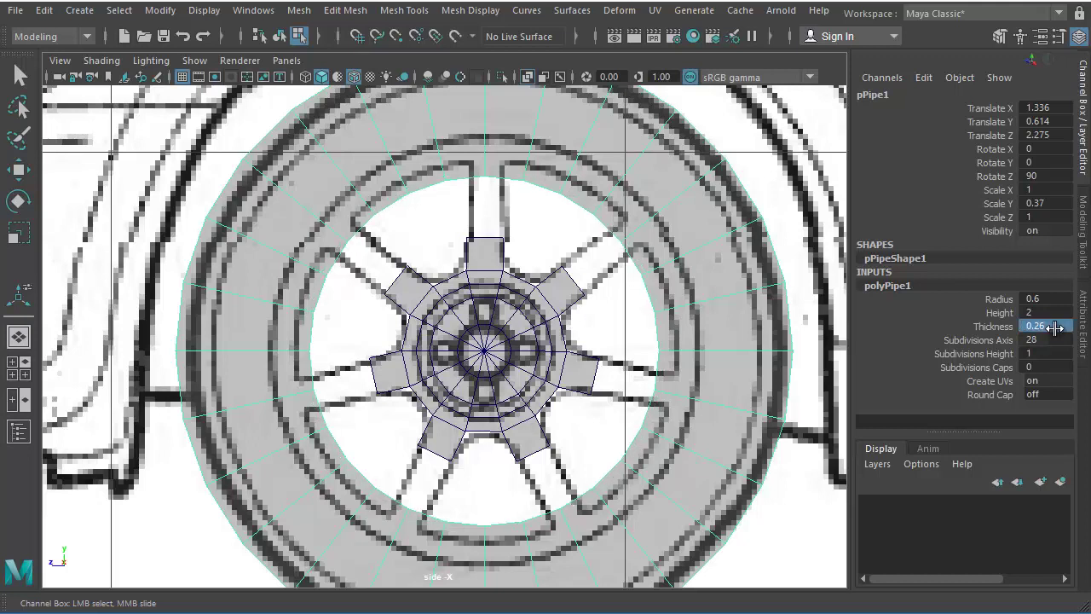
# Step: Set the pipe's thickness to 0.23 to fit its inner edge to the blueprint's rim opening
pyautogui.write('0.2')
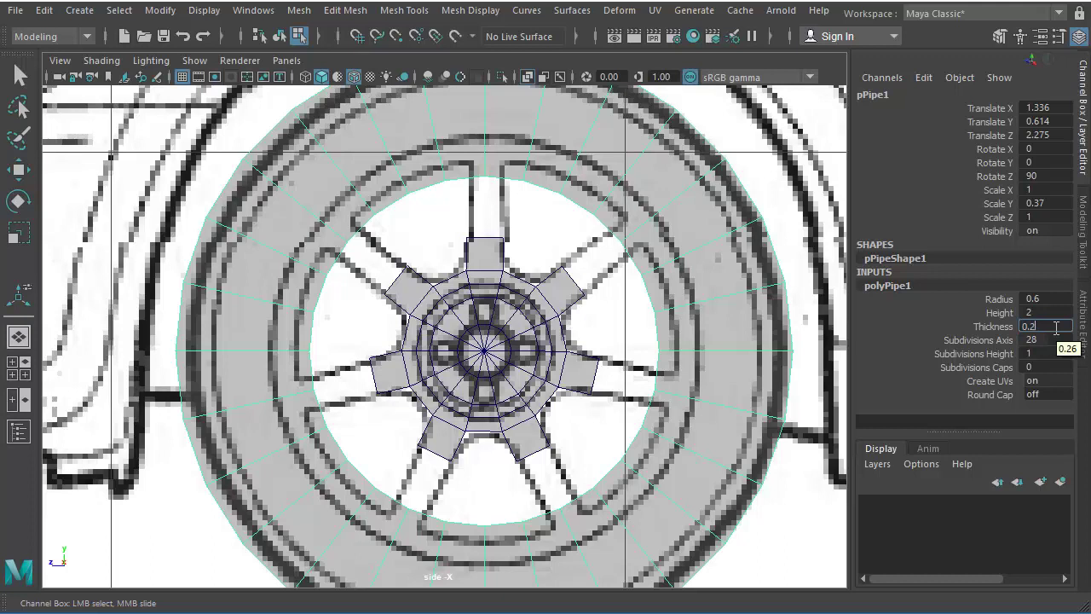
pyautogui.write('4')
pyautogui.press('Return')
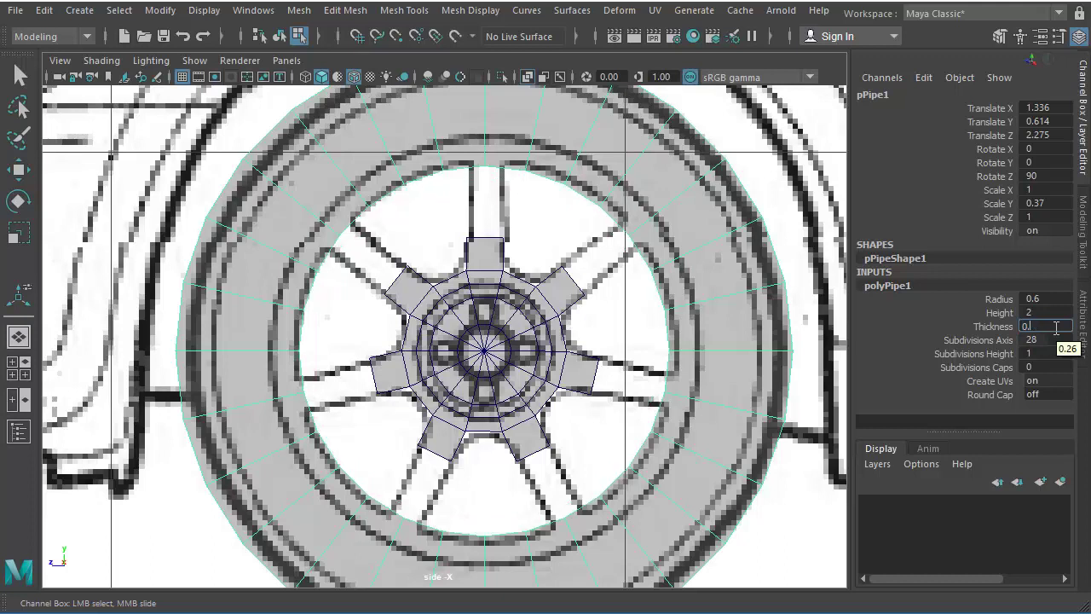
pyautogui.write('0.23')
pyautogui.press('Return')
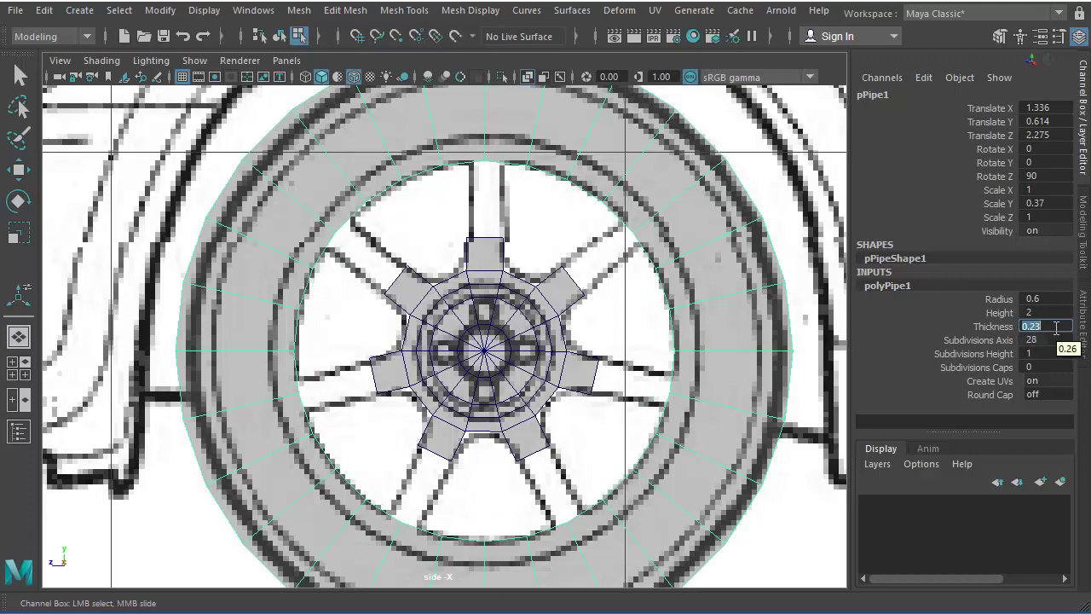
# Step: Rotate the pipe about its axis to Rotate Y of about -6.282 so its segments line up with the hub spokes
pyautogui.click(19, 202)
pyautogui.moveTo(536, 298); pyautogui.dragTo(532, 288)
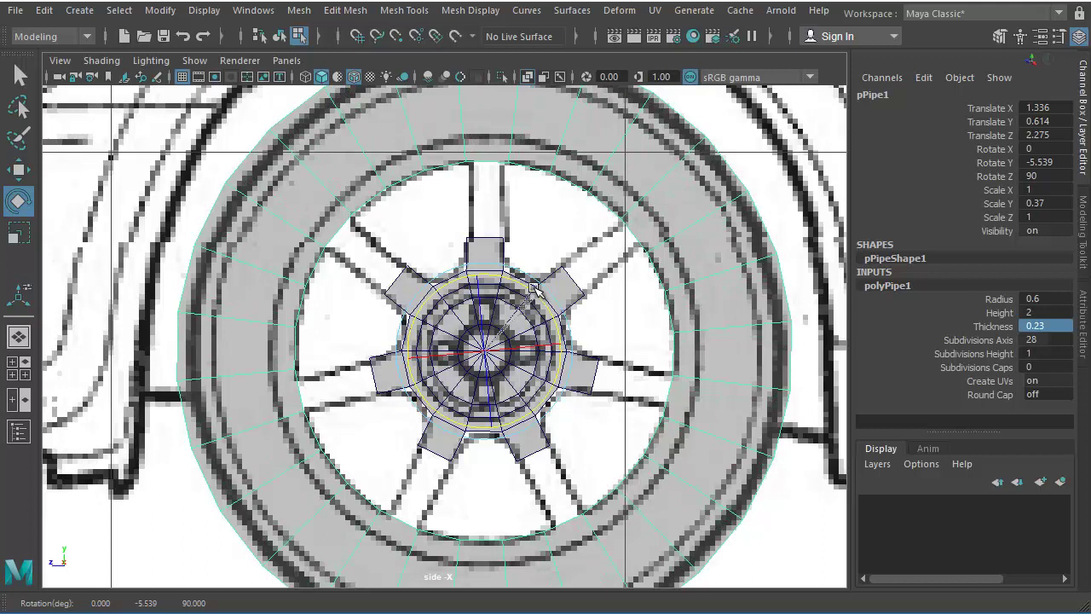
pyautogui.moveTo(533, 288); pyautogui.dragTo(534, 285)
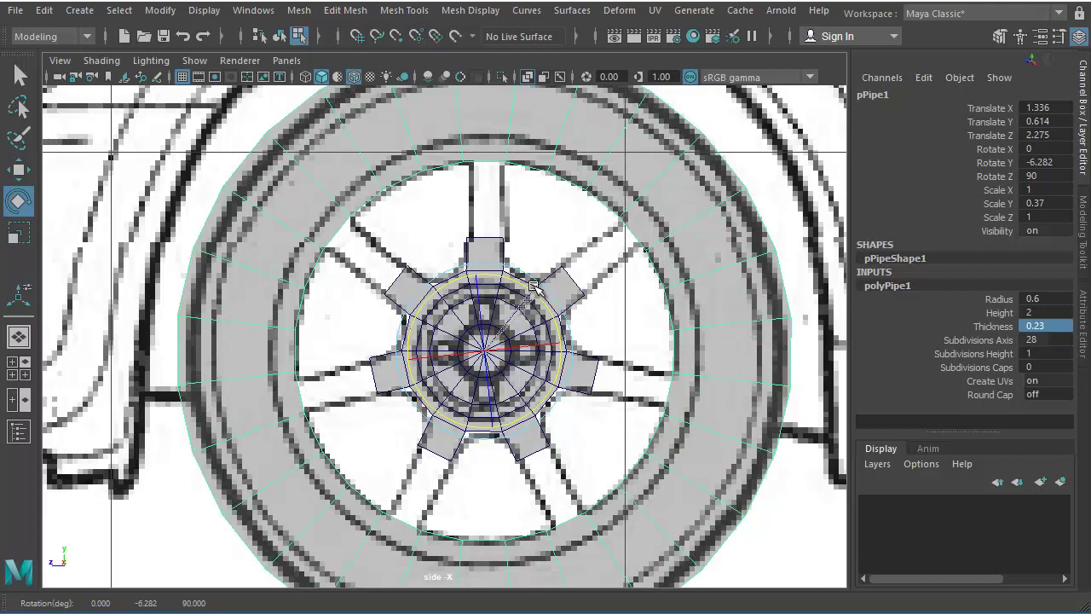
# Step: In the perspective view, delete the pipe's inner face that faces the hub's top spoke
pyautogui.press('space')
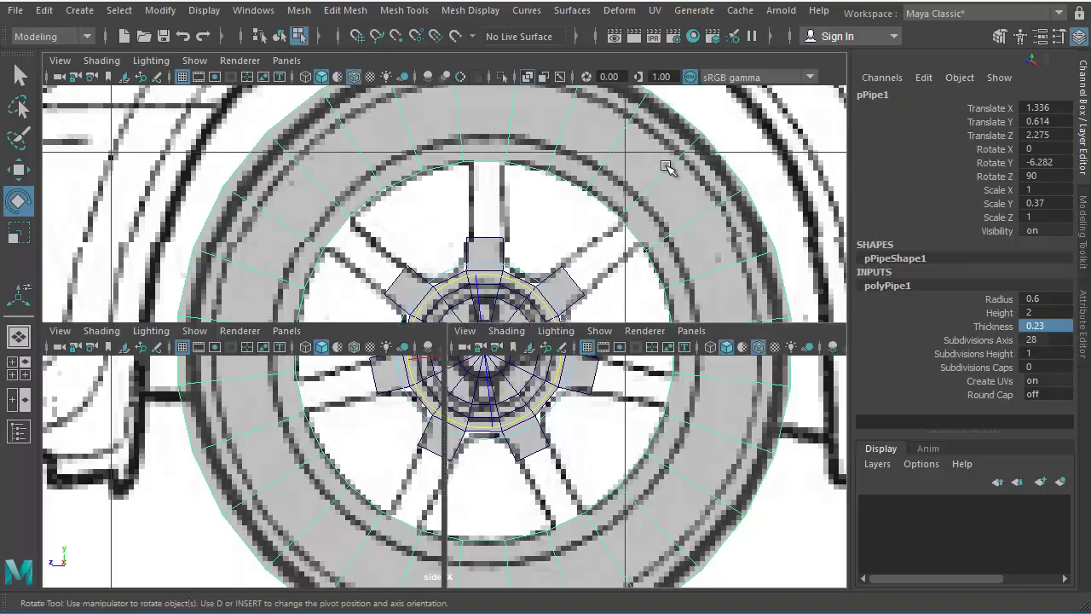
pyautogui.press('space')
pyautogui.keyDown('alt'); pyautogui.moveTo(504, 378); pyautogui.dragTo(580, 394); pyautogui.keyUp('alt')
pyautogui.keyDown('alt'); pyautogui.moveTo(580, 394); pyautogui.dragTo(707, 402, button='right'); pyautogui.keyUp('alt')
pyautogui.keyDown('alt'); pyautogui.moveTo(708, 403); pyautogui.dragTo(599, 378, button='middle'); pyautogui.keyUp('alt')
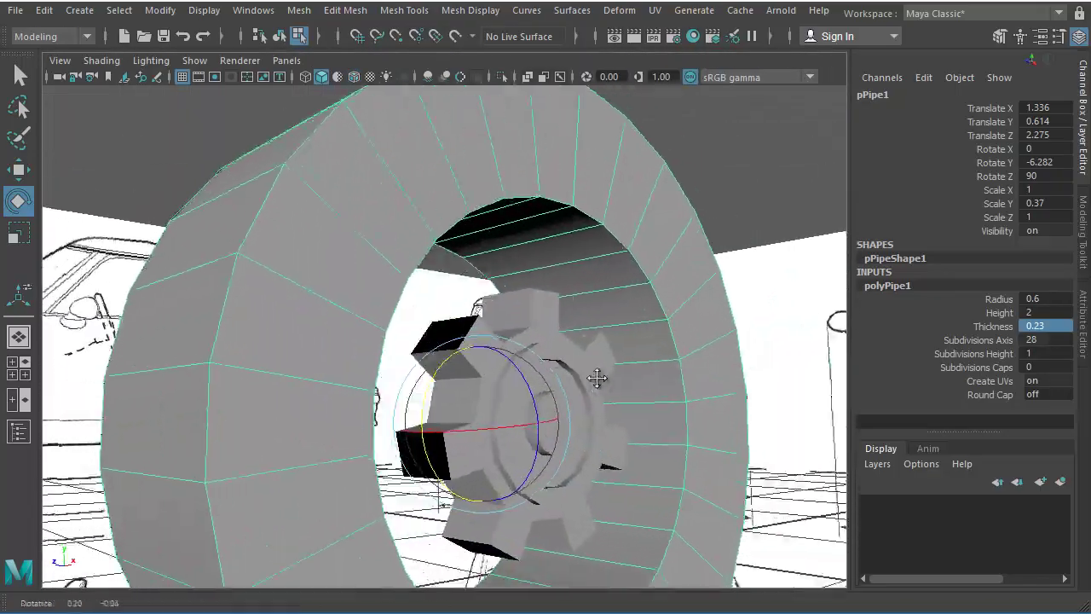
pyautogui.keyDown('alt'); pyautogui.moveTo(599, 377); pyautogui.dragTo(497, 383); pyautogui.keyUp('alt')
pyautogui.keyDown('alt'); pyautogui.moveTo(527, 271); pyautogui.dragTo(571, 396); pyautogui.keyUp('alt')
pyautogui.moveTo(480, 209); pyautogui.dragTo(477, 248, button='right')
pyautogui.click(470, 232)
pyautogui.keyDown('alt'); pyautogui.moveTo(470, 232); pyautogui.dragTo(462, 302); pyautogui.keyUp('alt')
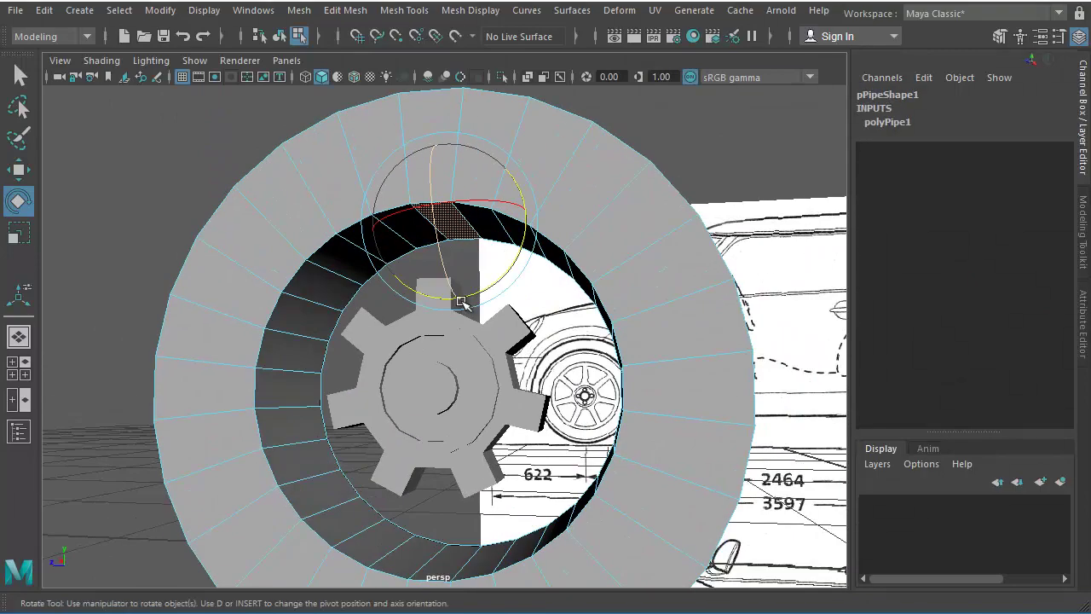
pyautogui.click(461, 302)
pyautogui.keyDown('alt'); pyautogui.moveTo(514, 280); pyautogui.dragTo(550, 260); pyautogui.keyUp('alt')
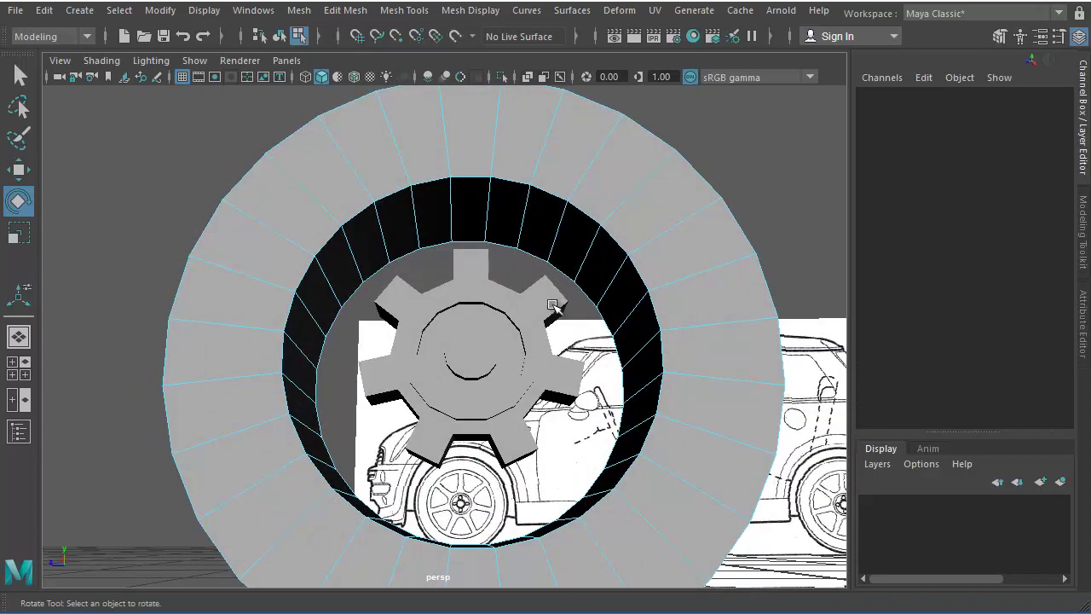
# Step: Delete the pipe's inner faces opposite the hub's upper-right and right spokes
pyautogui.click(611, 257)
pyautogui.keyDown('alt'); pyautogui.moveTo(694, 297); pyautogui.dragTo(602, 275); pyautogui.keyUp('alt')
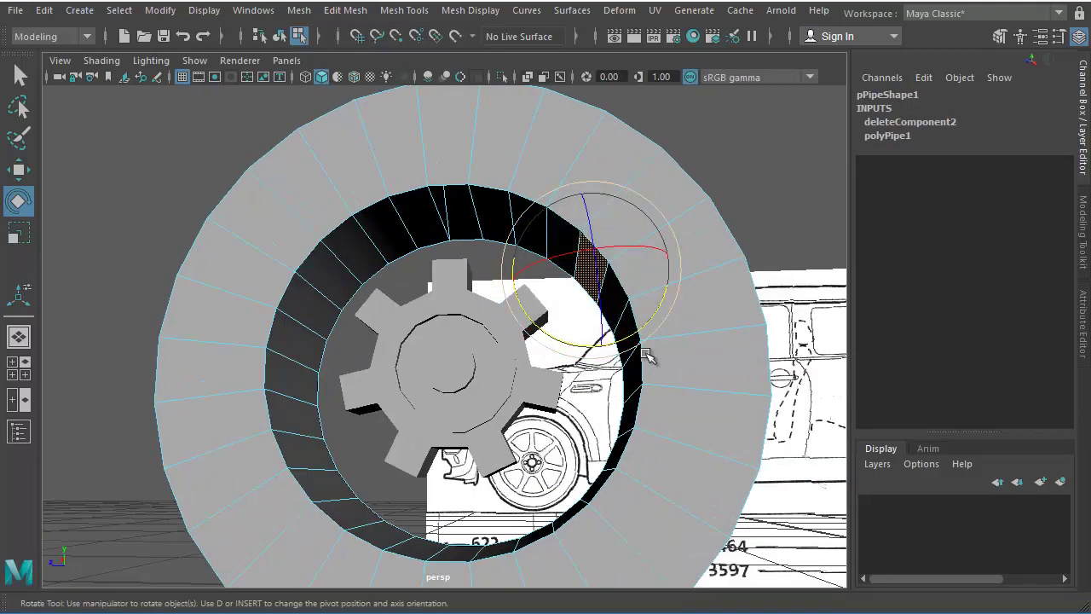
pyautogui.keyDown('alt'); pyautogui.moveTo(650, 356); pyautogui.dragTo(662, 372); pyautogui.keyUp('alt')
pyautogui.click(610, 361)
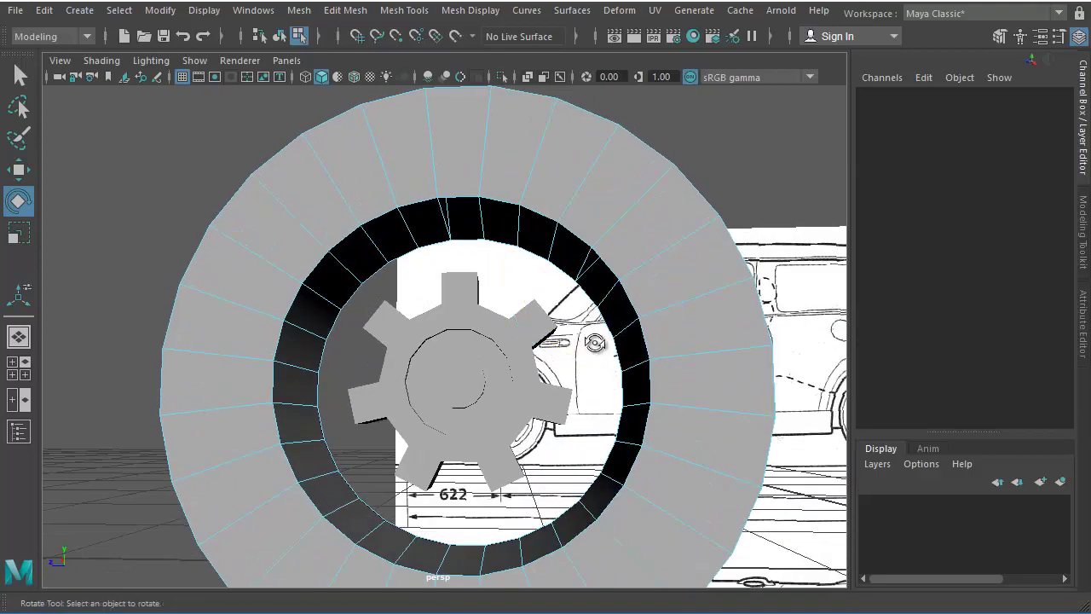
pyautogui.keyDown('alt'); pyautogui.moveTo(595, 343); pyautogui.dragTo(663, 344); pyautogui.keyUp('alt')
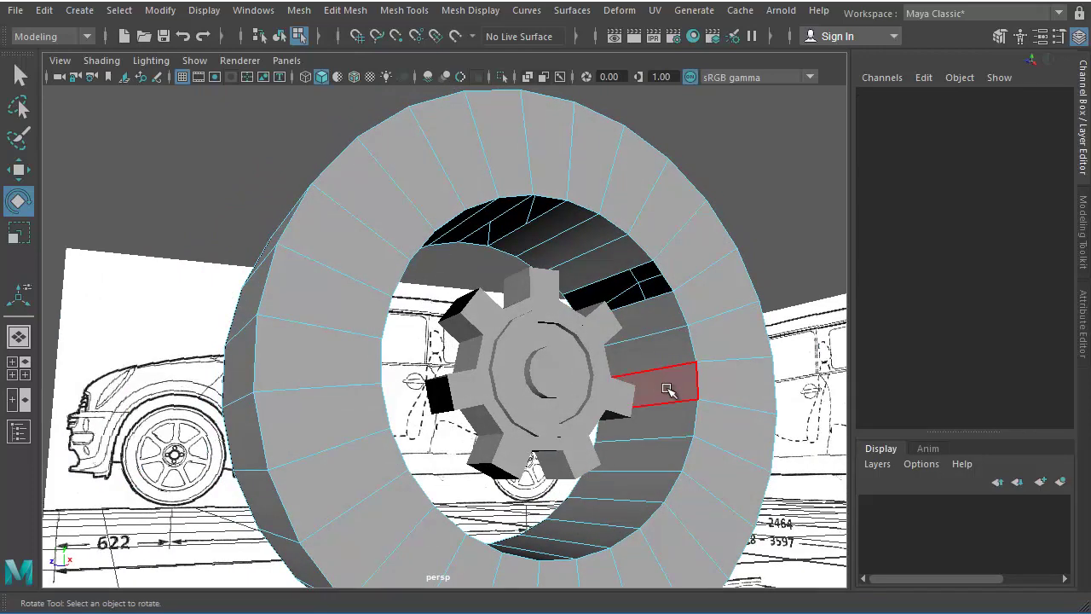
pyautogui.click(667, 428)
pyautogui.press('Delete')
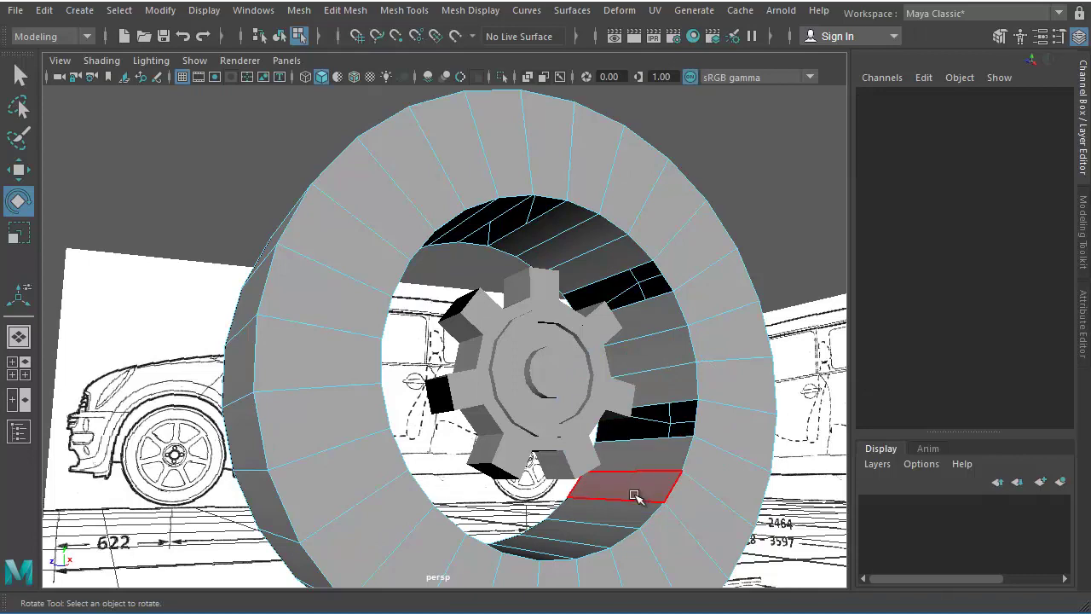
# Step: Delete the pipe's inner faces opposite the hub's two lower spokes
pyautogui.click(603, 537)
pyautogui.keyDown('ctrl'); pyautogui.click(605, 537); pyautogui.keyUp('ctrl')
pyautogui.keyDown('alt'); pyautogui.moveTo(585, 510); pyautogui.dragTo(500, 555); pyautogui.keyUp('alt')
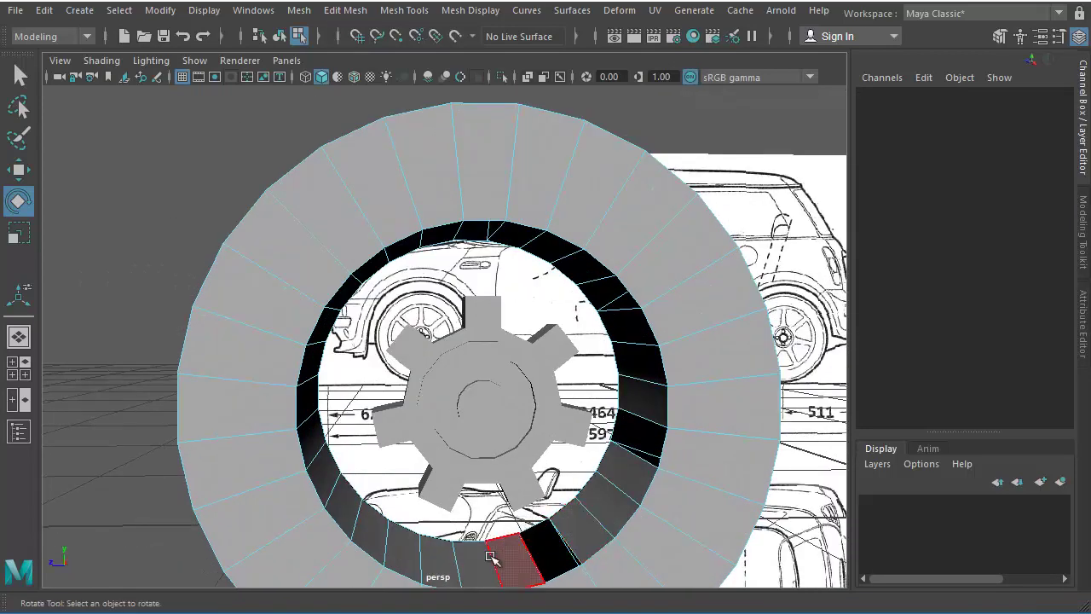
pyautogui.click(397, 540)
pyautogui.keyDown('ctrl'); pyautogui.click(399, 544); pyautogui.keyUp('ctrl')
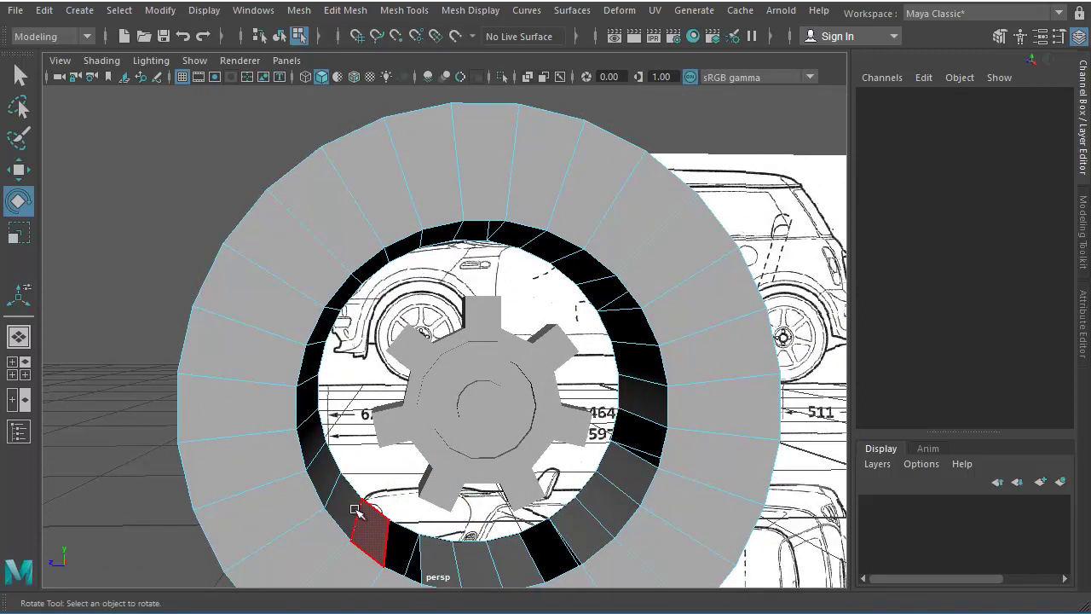
# Step: Delete the pipe's inner faces opposite the hub's left and upper-left spokes
pyautogui.click(312, 434)
pyautogui.keyDown('ctrl'); pyautogui.click(312, 435); pyautogui.keyUp('ctrl')
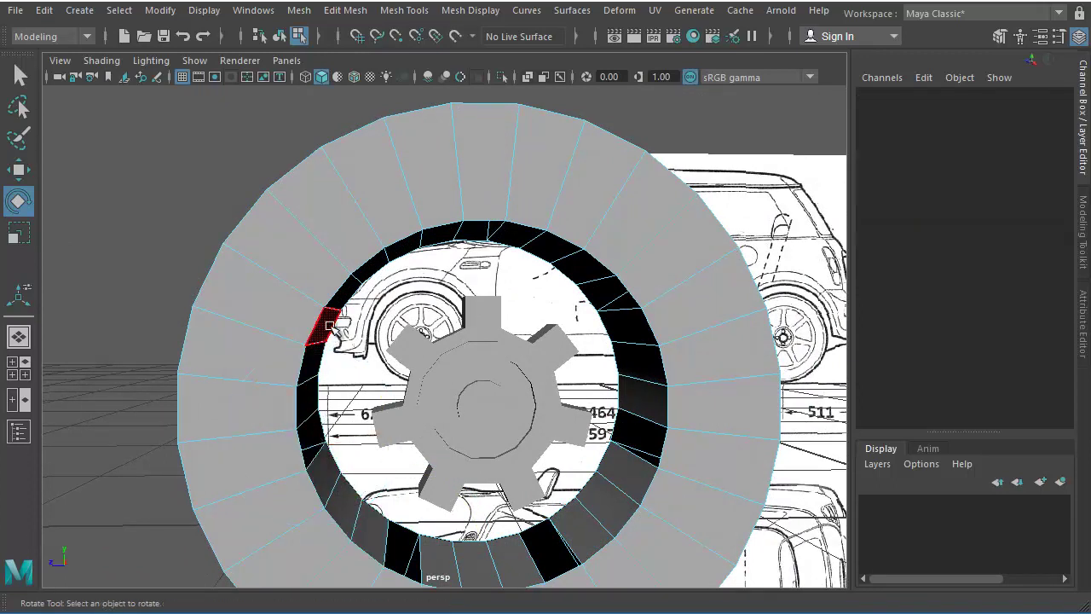
pyautogui.click(343, 297)
pyautogui.hotkey('ctrl', 'z')
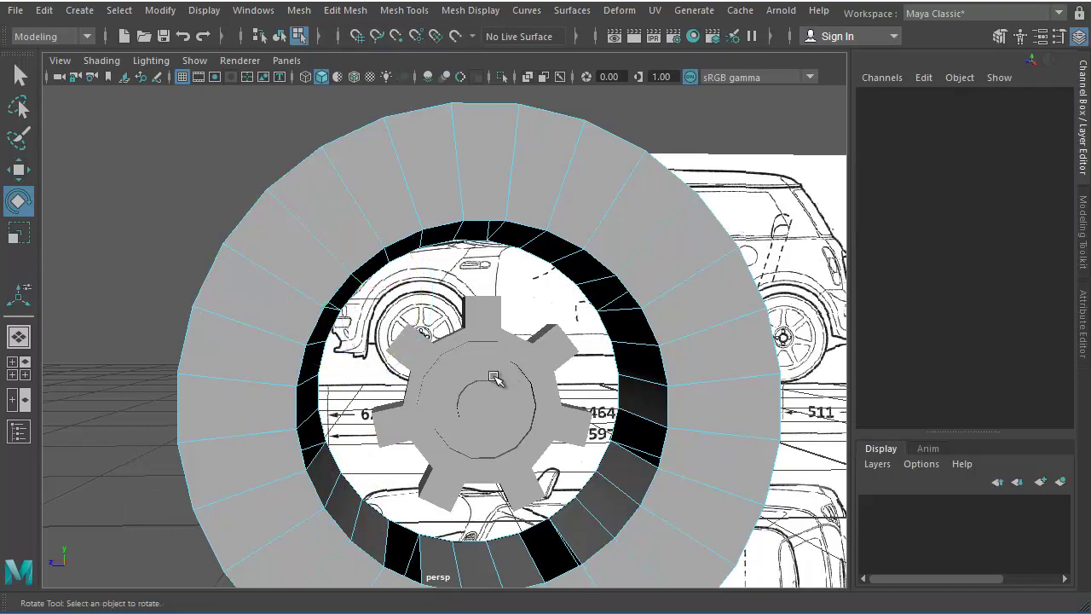
pyautogui.keyDown('alt'); pyautogui.moveTo(494, 378); pyautogui.dragTo(496, 339); pyautogui.keyUp('alt')
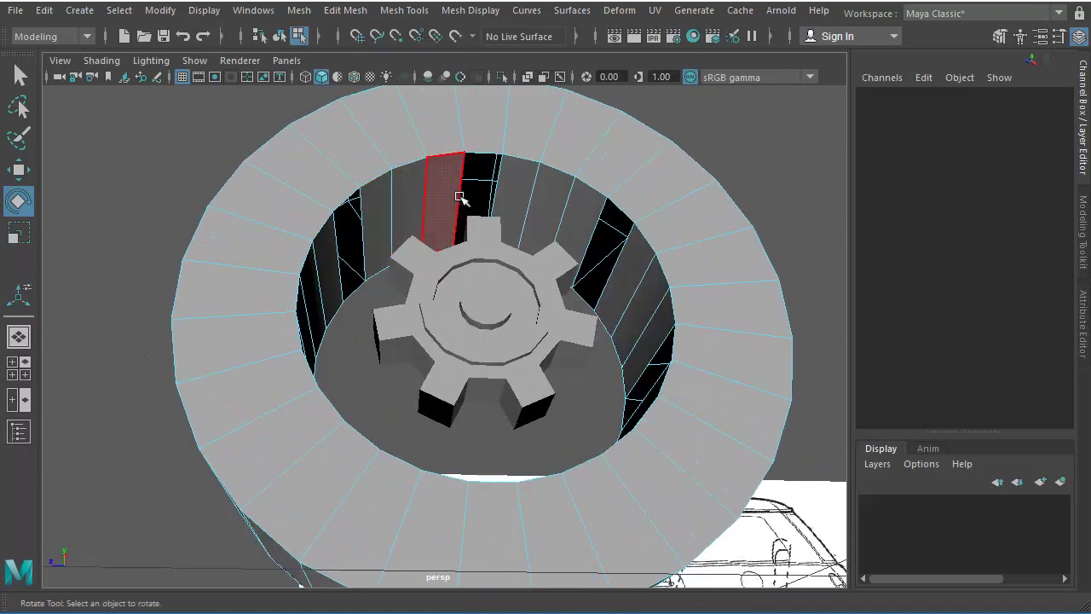
# Step: Return to object selection and combine the tyre pipe and the seven-spoke hub into a single mesh
pyautogui.keyDown('alt'); pyautogui.moveTo(460, 198); pyautogui.dragTo(397, 307); pyautogui.keyUp('alt')
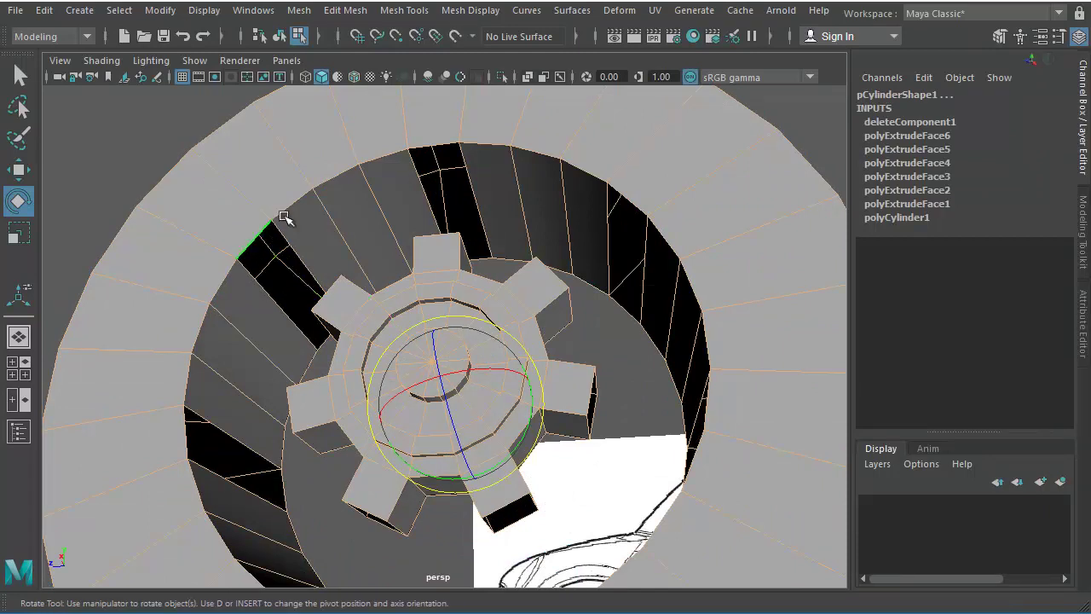
pyautogui.moveTo(284, 218); pyautogui.dragTo(258, 304, button='right')
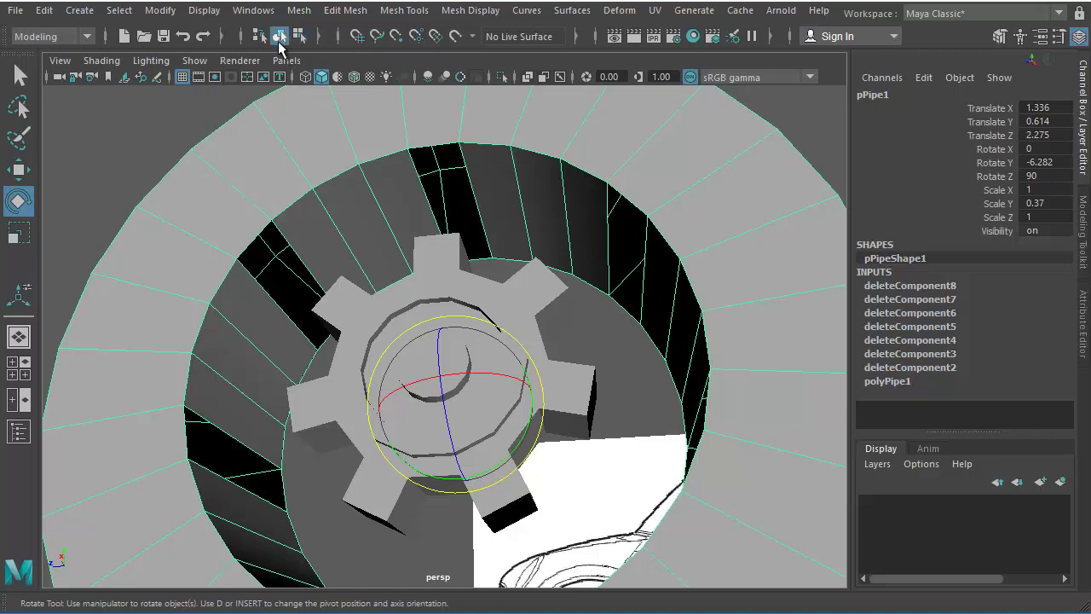
pyautogui.click(279, 36)
pyautogui.click(105, 150)
pyautogui.click(230, 231)
pyautogui.keyDown('shift'); pyautogui.click(442, 287); pyautogui.keyUp('shift')
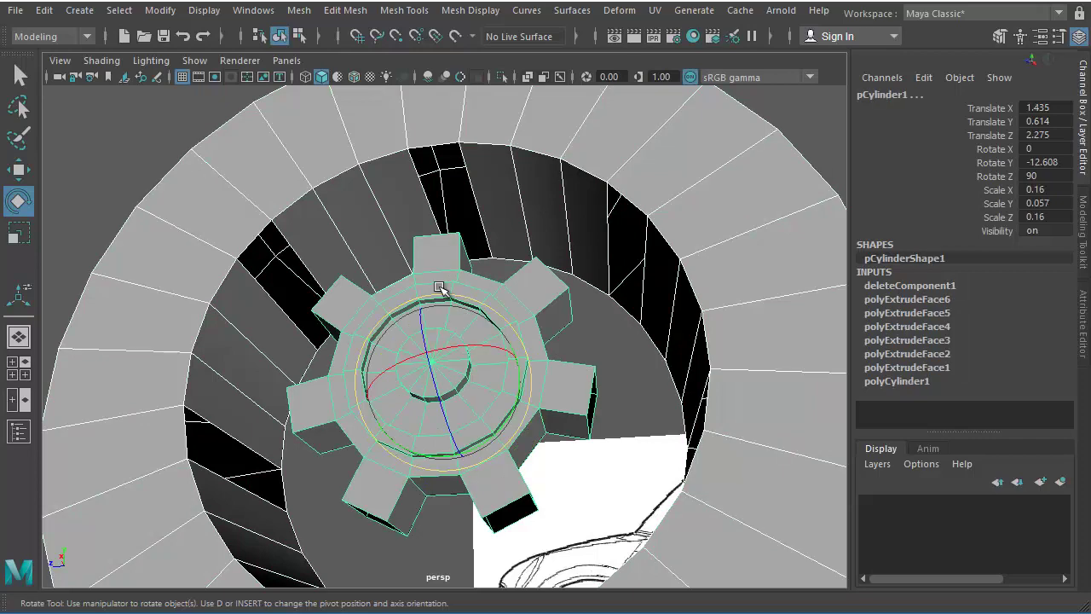
pyautogui.keyDown('shift'); pyautogui.rightClick(440, 293); pyautogui.keyUp('shift')
pyautogui.keyDown('shift'); pyautogui.moveTo(441, 293); pyautogui.dragTo(428, 601, button='right'); pyautogui.keyUp('shift')
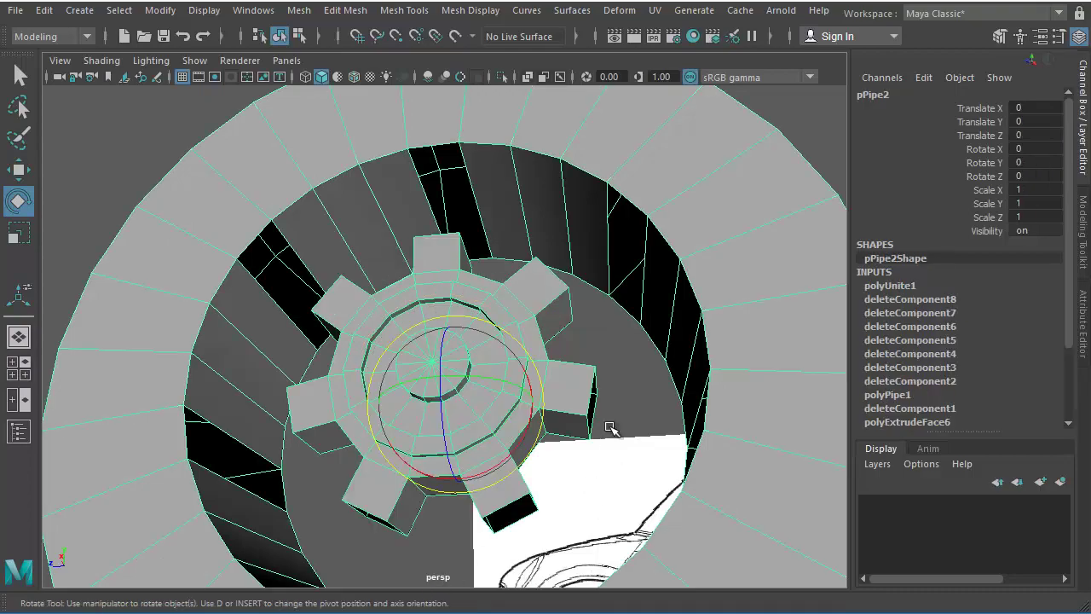
pyautogui.keyDown('alt'); pyautogui.moveTo(612, 417); pyautogui.dragTo(598, 349); pyautogui.keyUp('alt')
pyautogui.click(750, 222)
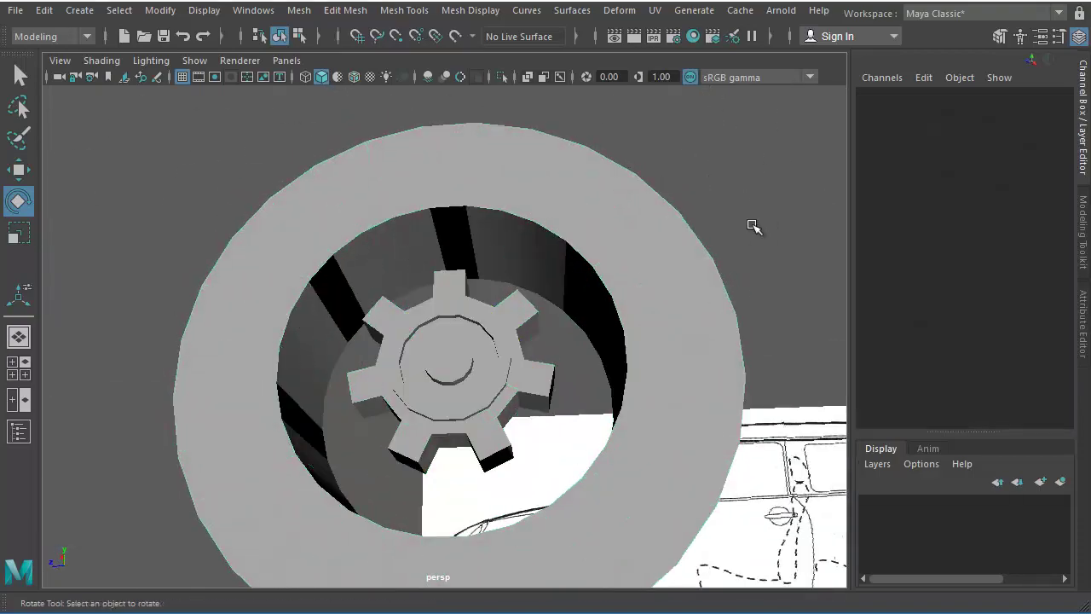
pyautogui.click(596, 330)
# Step: Bridge the border edges of the hub's top spoke to the matching pipe opening, with Divisions set to 1
pyautogui.moveTo(496, 375)
pyautogui.keyDown('alt'); pyautogui.mouseDown()
pyautogui.moveTo(424, 404)
pyautogui.moveTo(494, 375)
pyautogui.mouseUp(); pyautogui.keyUp('alt')
pyautogui.scroll(4, 495, 270)
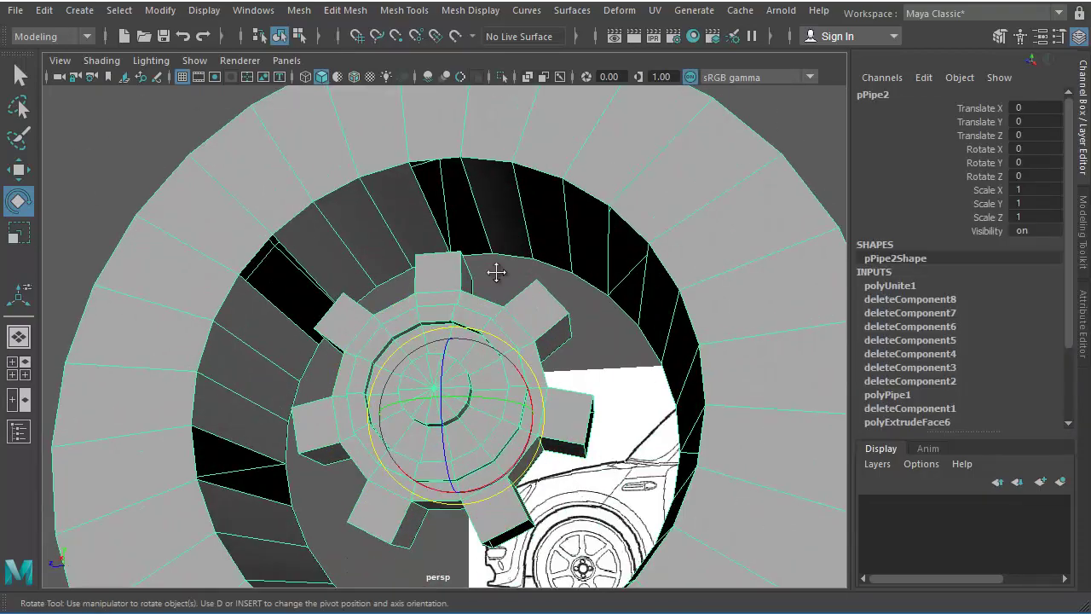
pyautogui.keyDown('alt'); pyautogui.moveTo(450, 466); pyautogui.dragTo(417, 326); pyautogui.keyUp('alt')
pyautogui.moveTo(420, 364); pyautogui.dragTo(414, 286, button='right')
pyautogui.click(383, 369)
pyautogui.keyDown('alt'); pyautogui.moveTo(402, 419); pyautogui.dragTo(409, 528); pyautogui.keyUp('alt')
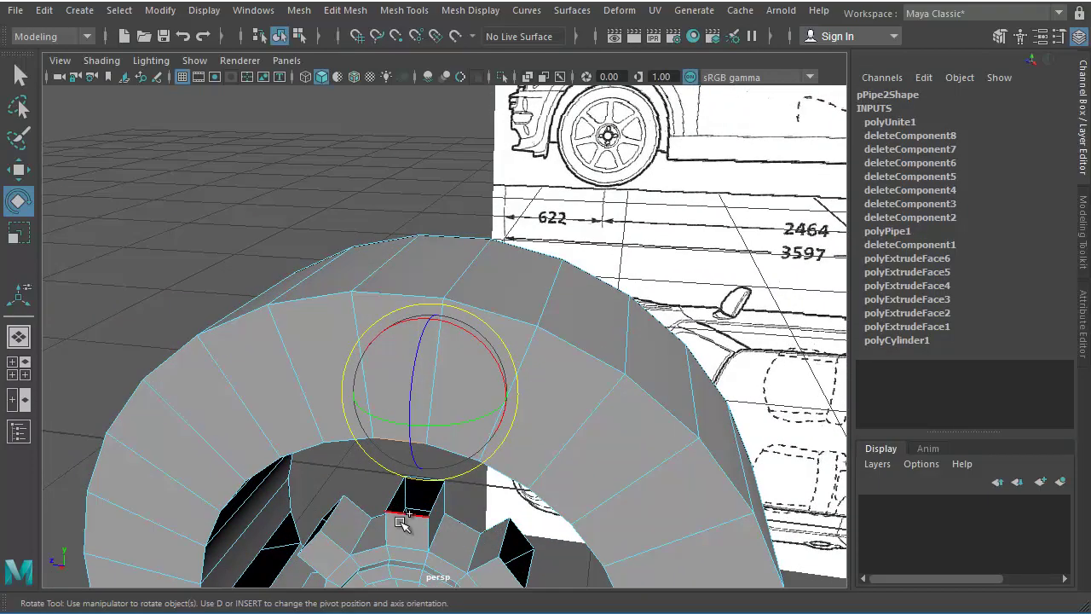
pyautogui.keyDown('alt'); pyautogui.moveTo(524, 533); pyautogui.dragTo(558, 451); pyautogui.keyUp('alt')
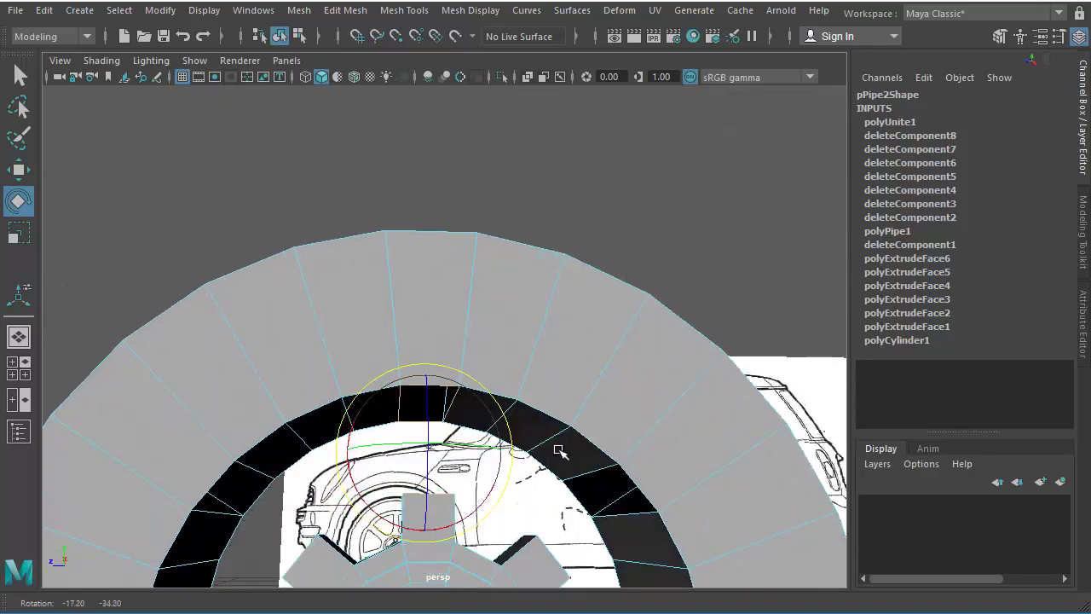
pyautogui.keyDown('shift'); pyautogui.rightClick(435, 389); pyautogui.keyUp('shift')
pyautogui.keyDown('shift'); pyautogui.moveTo(409, 362); pyautogui.dragTo(410, 373, button='right'); pyautogui.keyUp('shift')
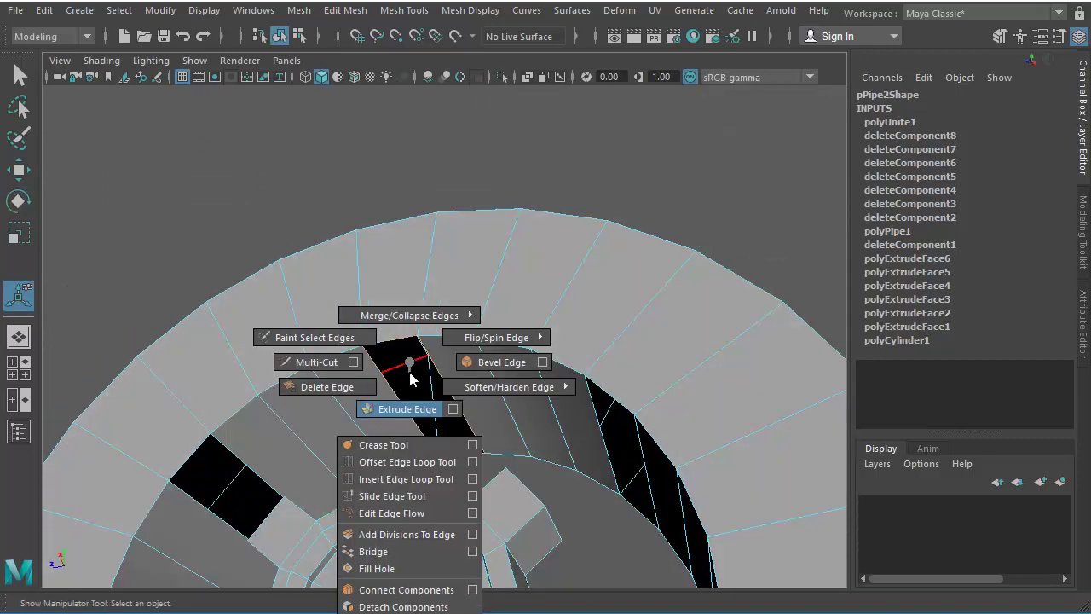
pyautogui.click(396, 559)
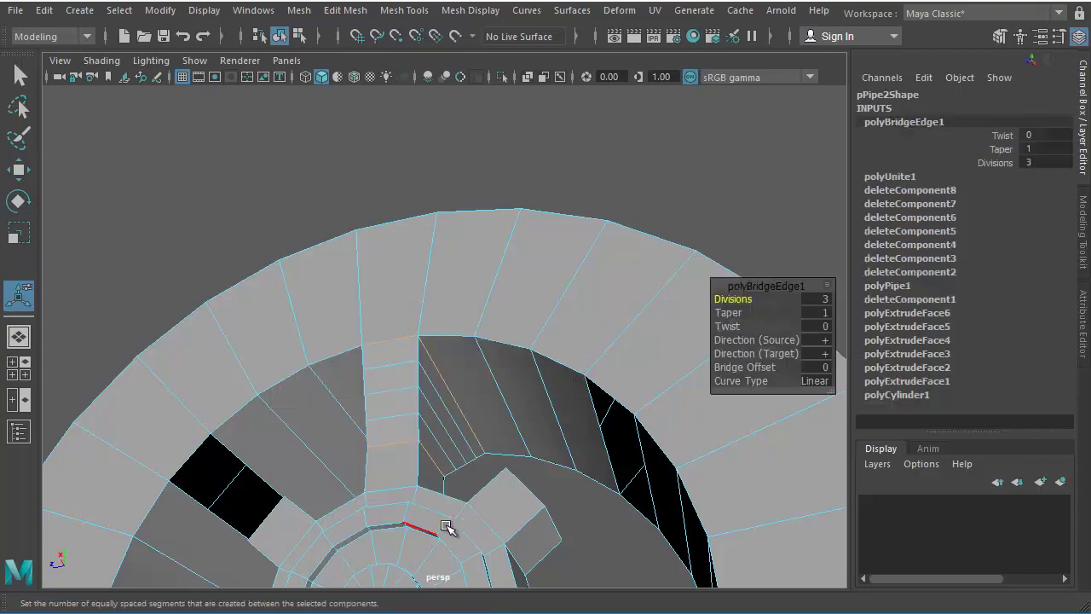
pyautogui.keyDown('alt'); pyautogui.moveTo(444, 524); pyautogui.dragTo(533, 501); pyautogui.keyUp('alt')
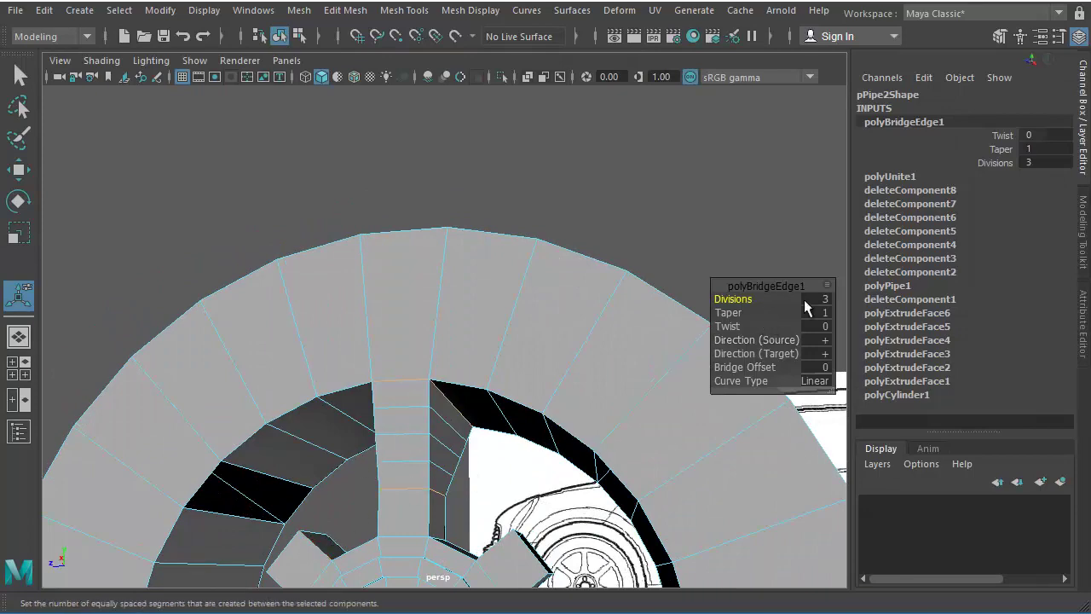
pyautogui.moveTo(732, 299); pyautogui.dragTo(720, 299)
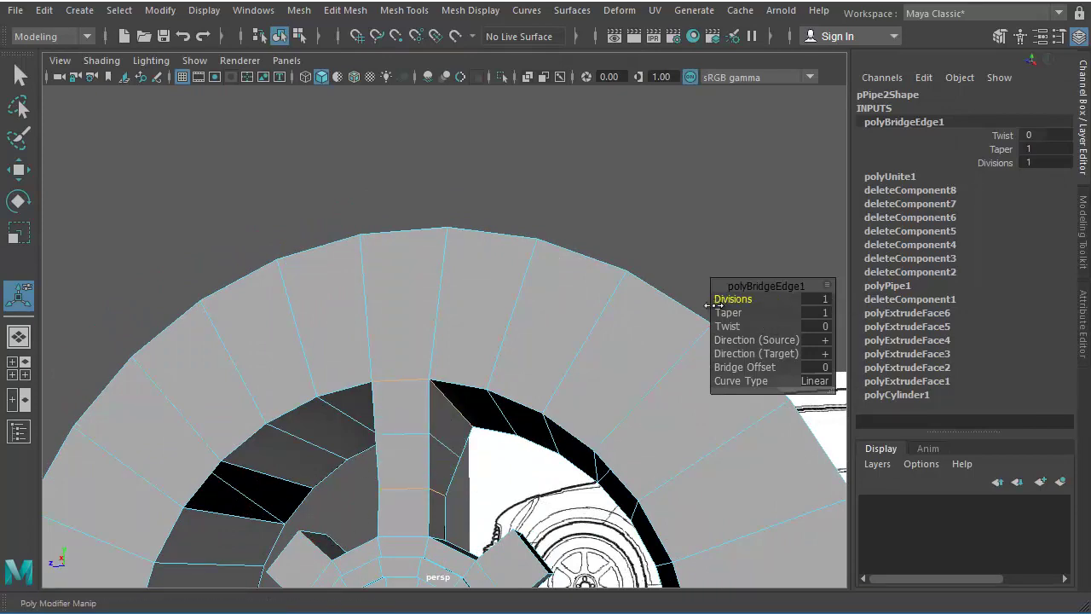
pyautogui.keyDown('alt'); pyautogui.moveTo(477, 422); pyautogui.dragTo(424, 431); pyautogui.keyUp('alt')
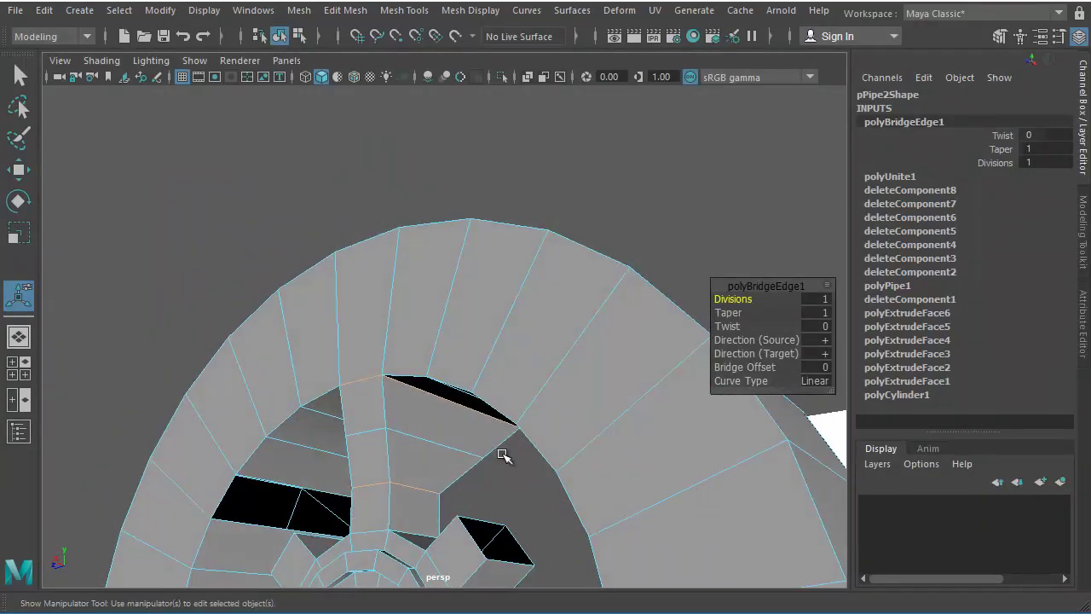
# Step: Bridge the upper-right spoke's end edges to the facing pipe opening, with Divisions set to 1
pyautogui.keyDown('alt'); pyautogui.moveTo(504, 453); pyautogui.dragTo(429, 361, button='right'); pyautogui.keyUp('alt')
pyautogui.keyDown('alt'); pyautogui.moveTo(428, 361); pyautogui.dragTo(489, 394); pyautogui.keyUp('alt')
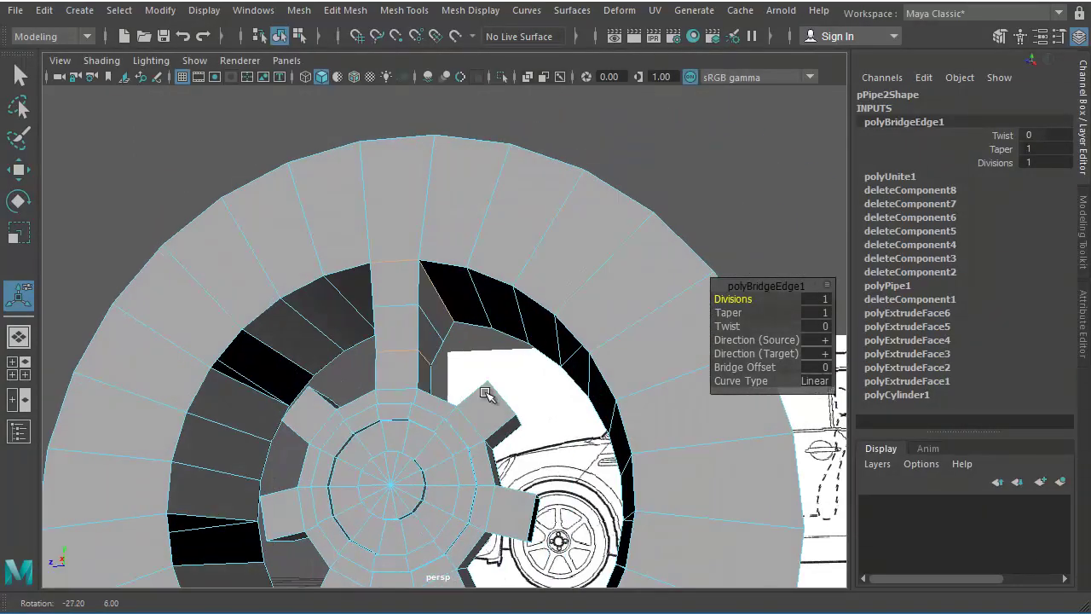
pyautogui.keyDown('alt'); pyautogui.moveTo(536, 394); pyautogui.dragTo(473, 399, button='middle'); pyautogui.keyUp('alt')
pyautogui.keyDown('alt'); pyautogui.moveTo(473, 399); pyautogui.dragTo(468, 452); pyautogui.keyUp('alt')
pyautogui.click(477, 449)
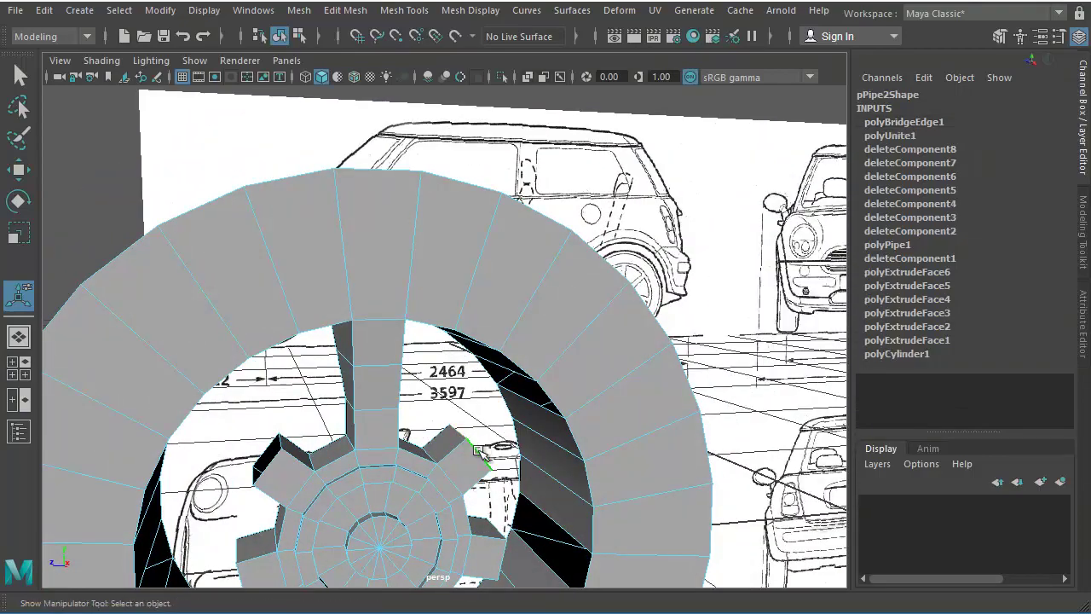
pyautogui.keyDown('alt'); pyautogui.moveTo(539, 461); pyautogui.dragTo(548, 438); pyautogui.keyUp('alt')
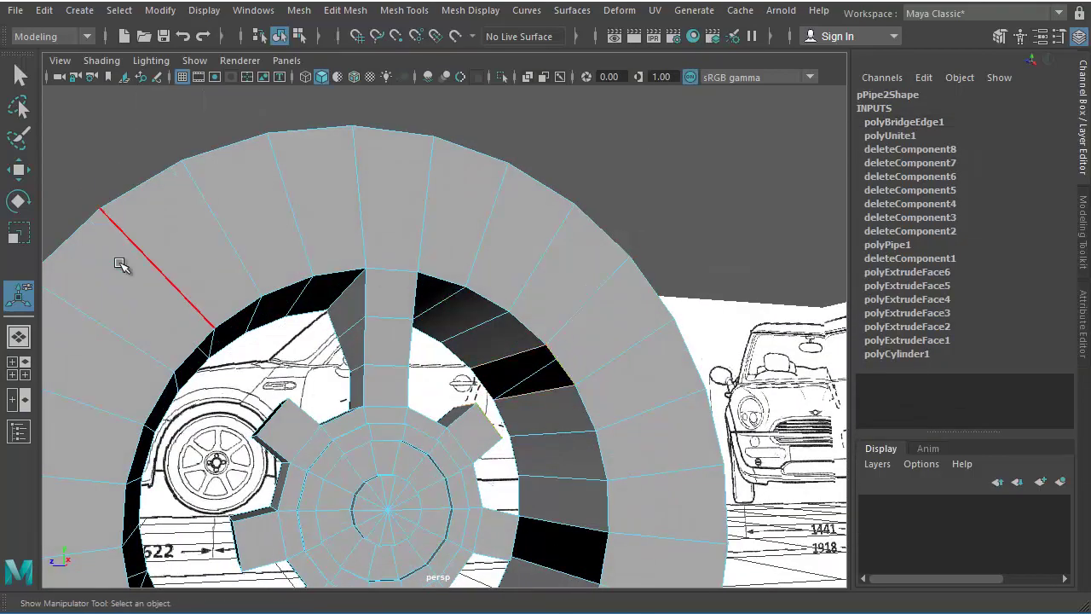
pyautogui.keyDown('shift'); pyautogui.click(343, 272); pyautogui.keyUp('shift')
pyautogui.press('g')
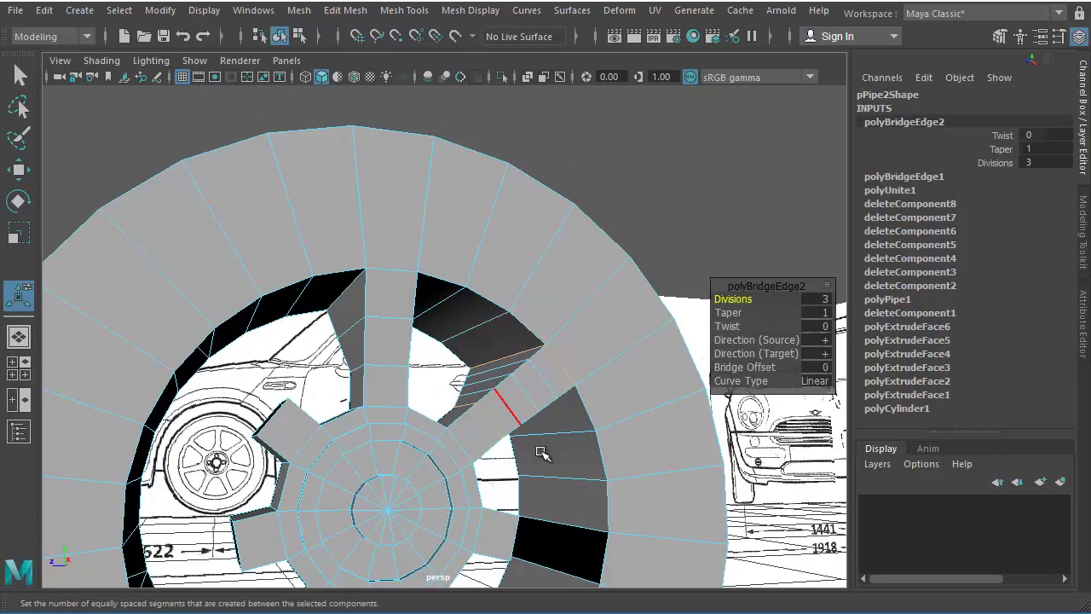
pyautogui.keyDown('alt'); pyautogui.moveTo(591, 423); pyautogui.dragTo(544, 438); pyautogui.keyUp('alt')
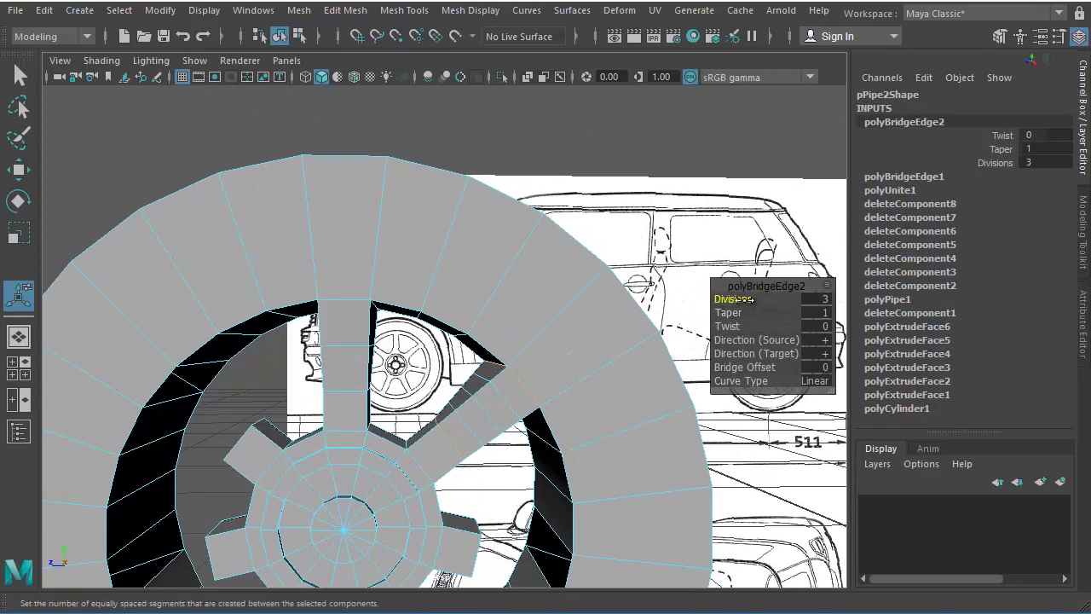
pyautogui.moveTo(739, 303); pyautogui.dragTo(722, 299)
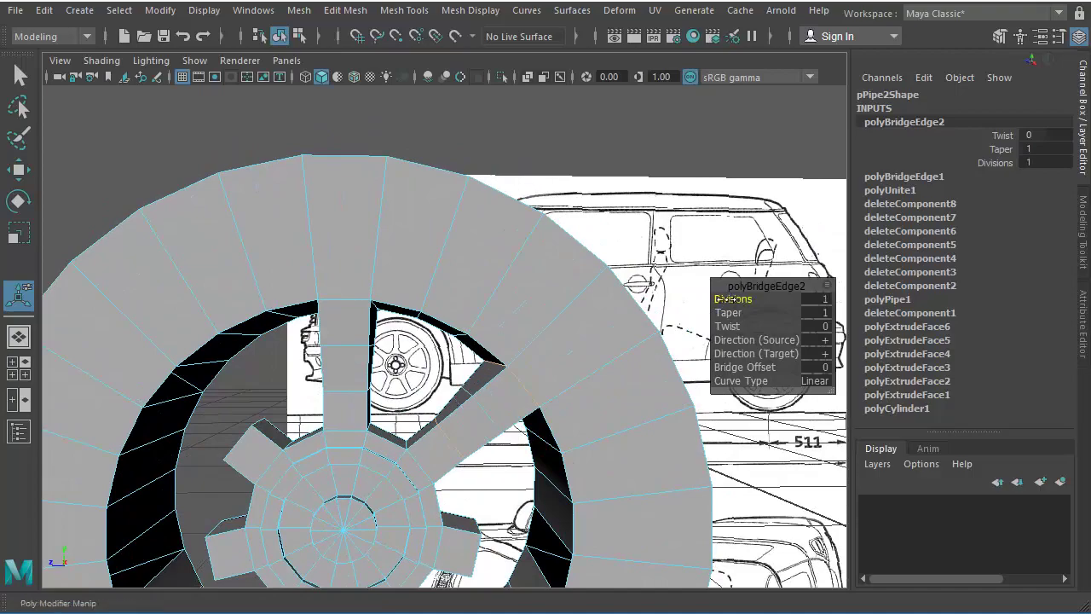
# Step: Set Divisions to 1 in the Bridge options and bridge the right spoke's end edges to its pipe opening
pyautogui.keyDown('alt'); pyautogui.moveTo(499, 418); pyautogui.dragTo(568, 436); pyautogui.keyUp('alt')
pyautogui.keyDown('shift'); pyautogui.rightClick(496, 365); pyautogui.keyUp('shift')
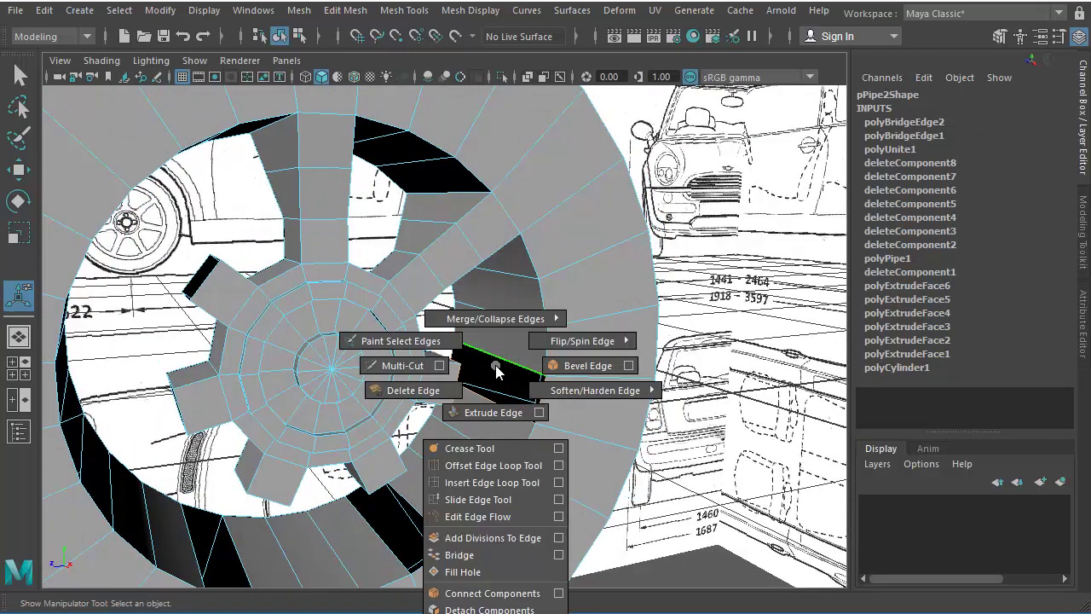
pyautogui.click(558, 555)
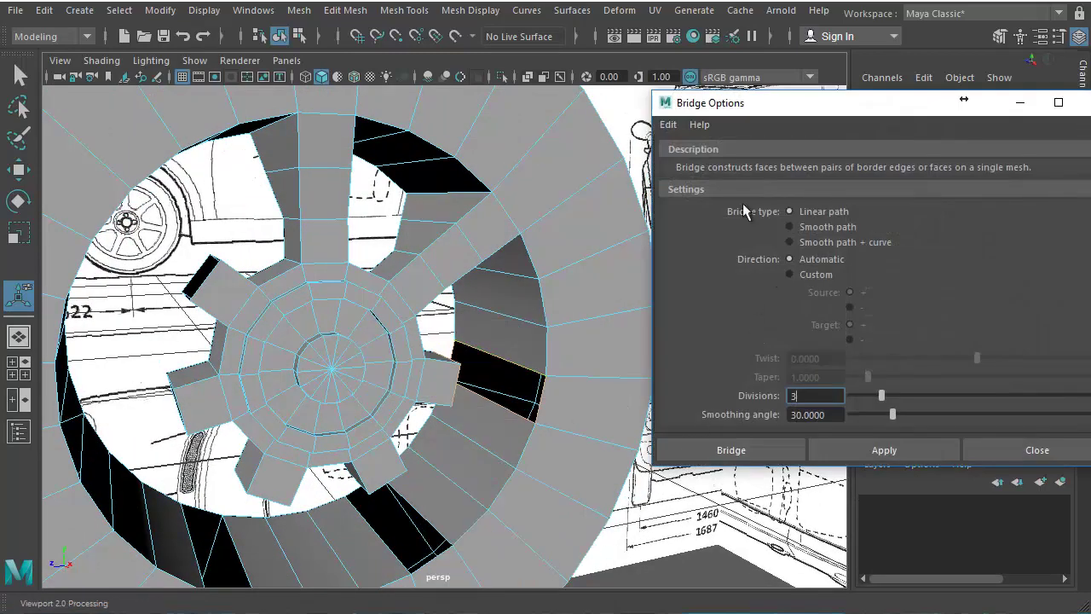
pyautogui.click(668, 124)
pyautogui.click(684, 165)
pyautogui.keyDown('alt'); pyautogui.moveTo(507, 385); pyautogui.dragTo(468, 310, button='middle'); pyautogui.keyUp('alt')
pyautogui.keyDown('alt'); pyautogui.moveTo(418, 336); pyautogui.dragTo(373, 329); pyautogui.keyUp('alt')
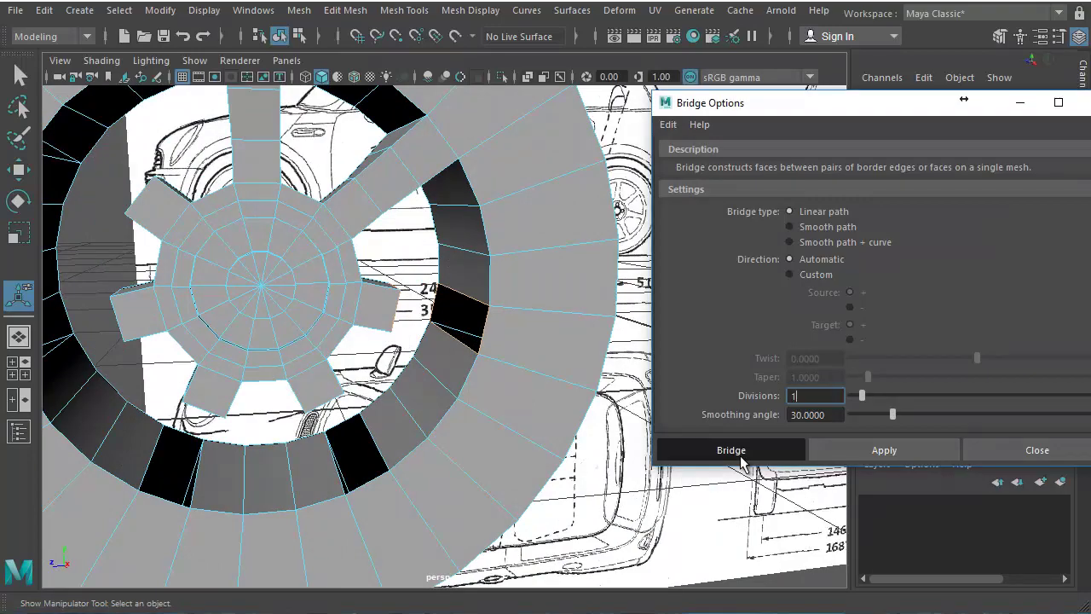
pyautogui.click(733, 450)
# Step: Bridge the hub's two lower spokes to their matching pipe openings
pyautogui.keyDown('alt'); pyautogui.moveTo(516, 409); pyautogui.dragTo(452, 359); pyautogui.keyUp('alt')
pyautogui.click(442, 352)
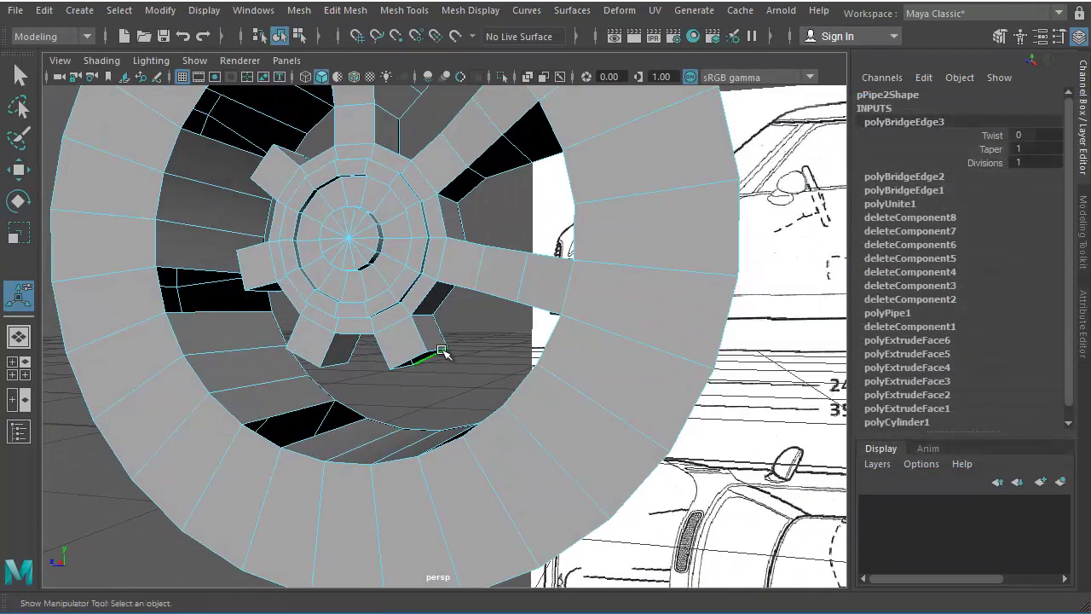
pyautogui.keyDown('alt'); pyautogui.moveTo(455, 446); pyautogui.dragTo(474, 470); pyautogui.keyUp('alt')
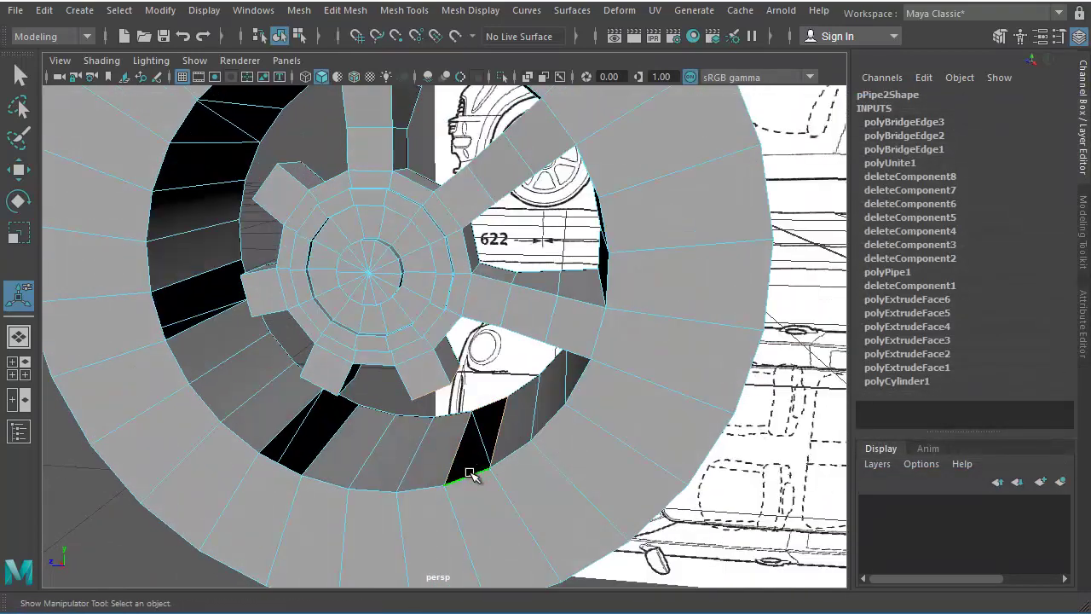
pyautogui.press('g')
pyautogui.keyDown('alt'); pyautogui.moveTo(476, 463); pyautogui.dragTo(553, 428); pyautogui.keyUp('alt')
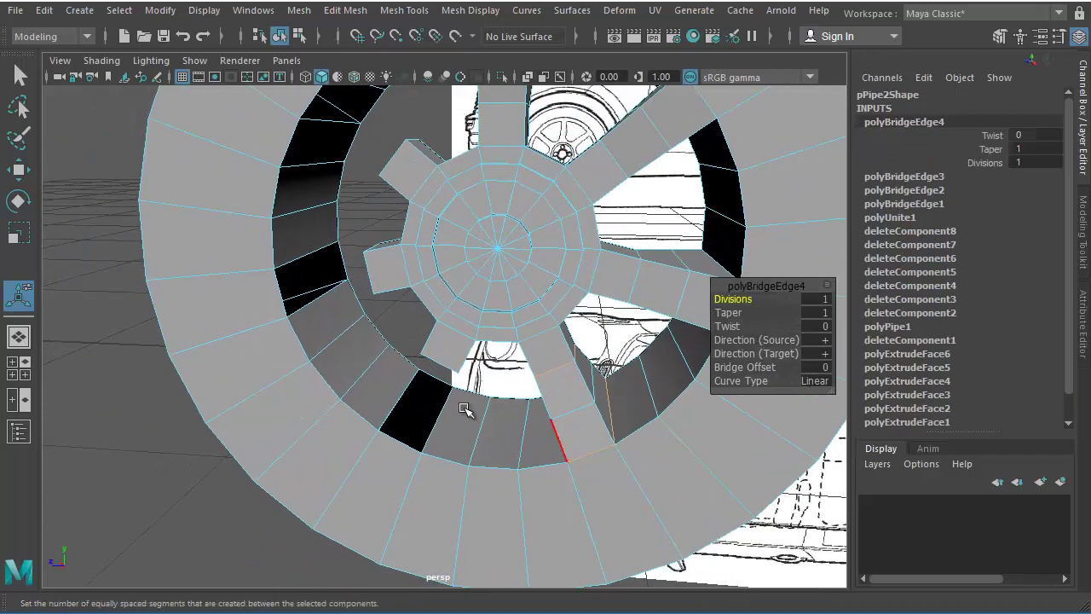
pyautogui.click(438, 365)
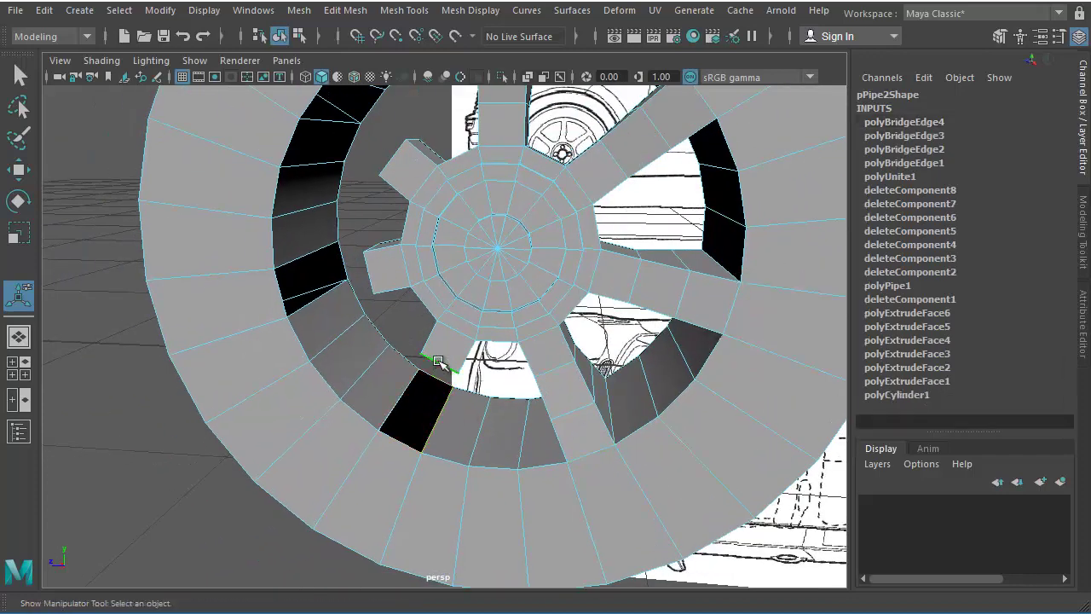
pyautogui.press('g')
# Step: Bridge the hub's left and upper-left spokes to their matching pipe openings
pyautogui.click(367, 266)
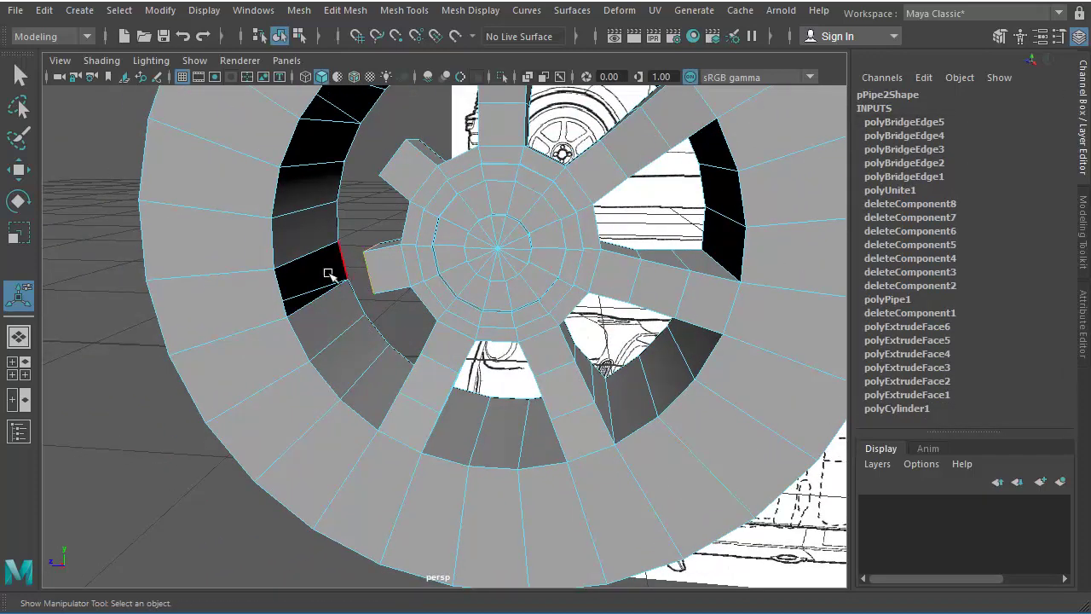
pyautogui.keyDown('shift'); pyautogui.click(277, 288); pyautogui.keyUp('shift')
pyautogui.press('g')
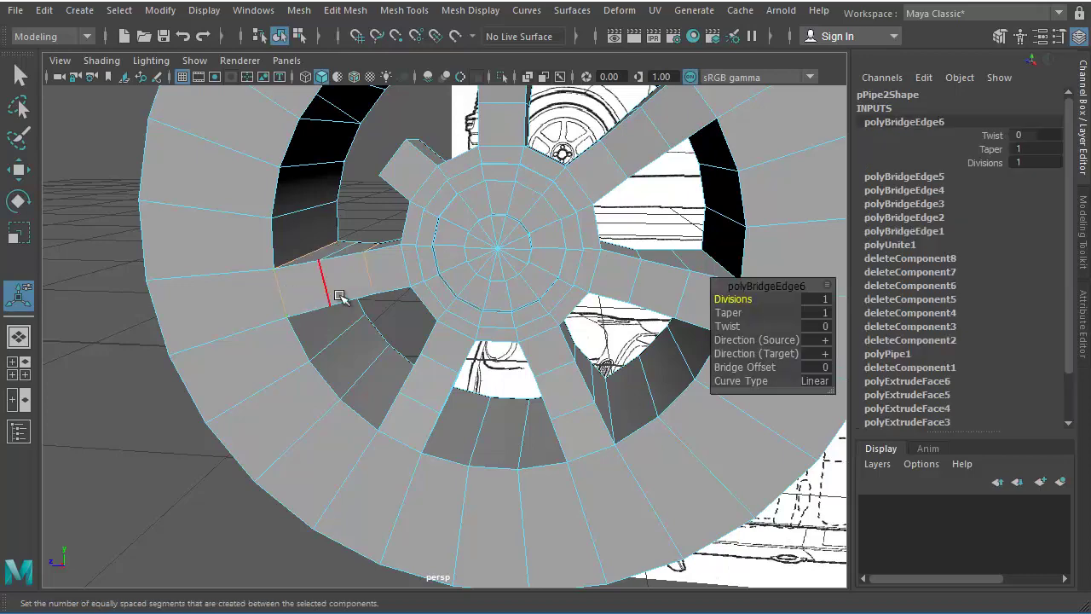
pyautogui.keyDown('alt'); pyautogui.moveTo(341, 293); pyautogui.dragTo(329, 219); pyautogui.keyUp('alt')
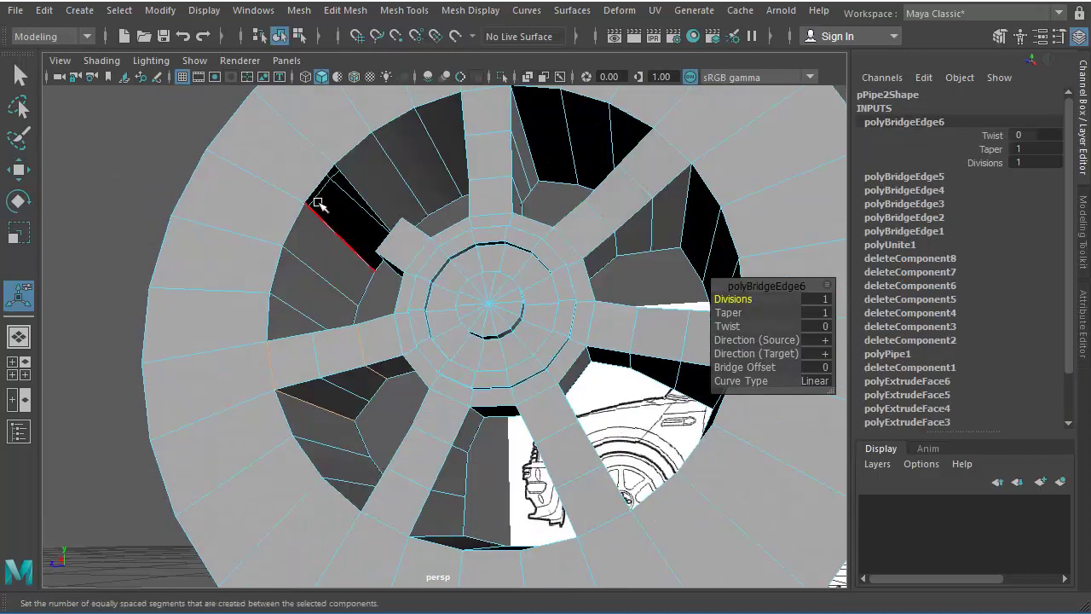
pyautogui.click(311, 188)
pyautogui.keyDown('alt'); pyautogui.moveTo(411, 259); pyautogui.dragTo(386, 312); pyautogui.keyUp('alt')
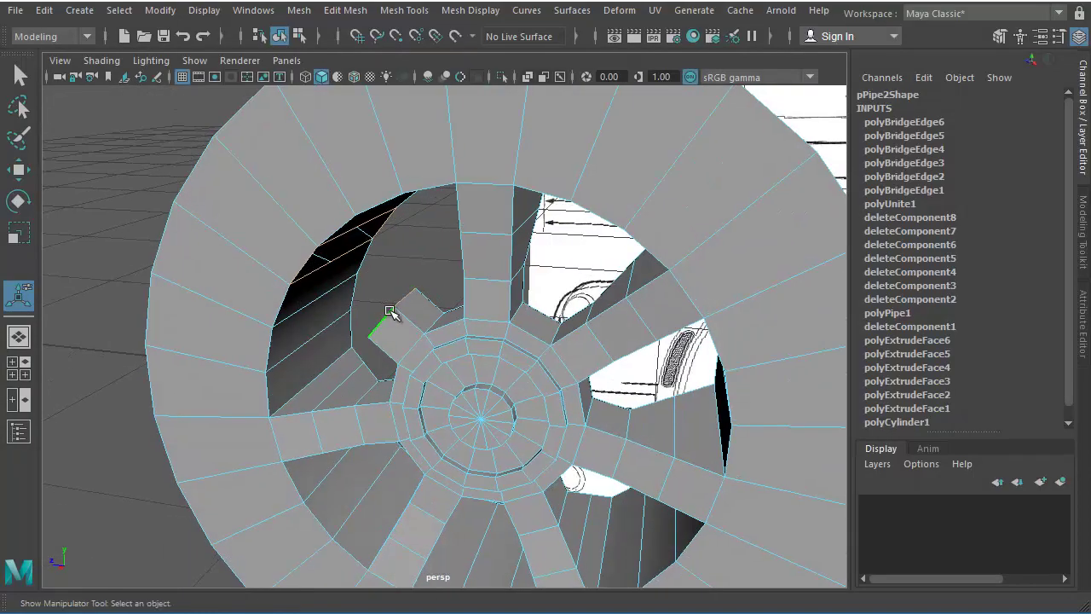
pyautogui.press('g')
# Step: Compare the bridged spokes with the wheel blueprint in the side view, and return to the perspective view
pyautogui.keyDown('alt'); pyautogui.moveTo(571, 304); pyautogui.dragTo(433, 339, button='right'); pyautogui.keyUp('alt')
pyautogui.keyDown('alt'); pyautogui.moveTo(452, 328); pyautogui.dragTo(482, 395); pyautogui.keyUp('alt')
pyautogui.press('space')
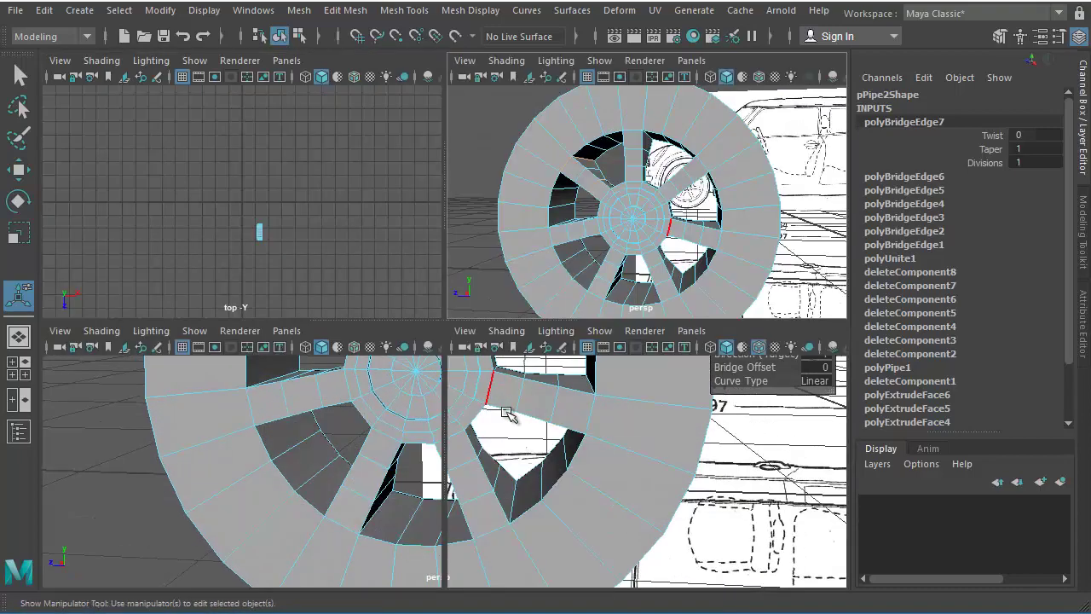
pyautogui.press('space')
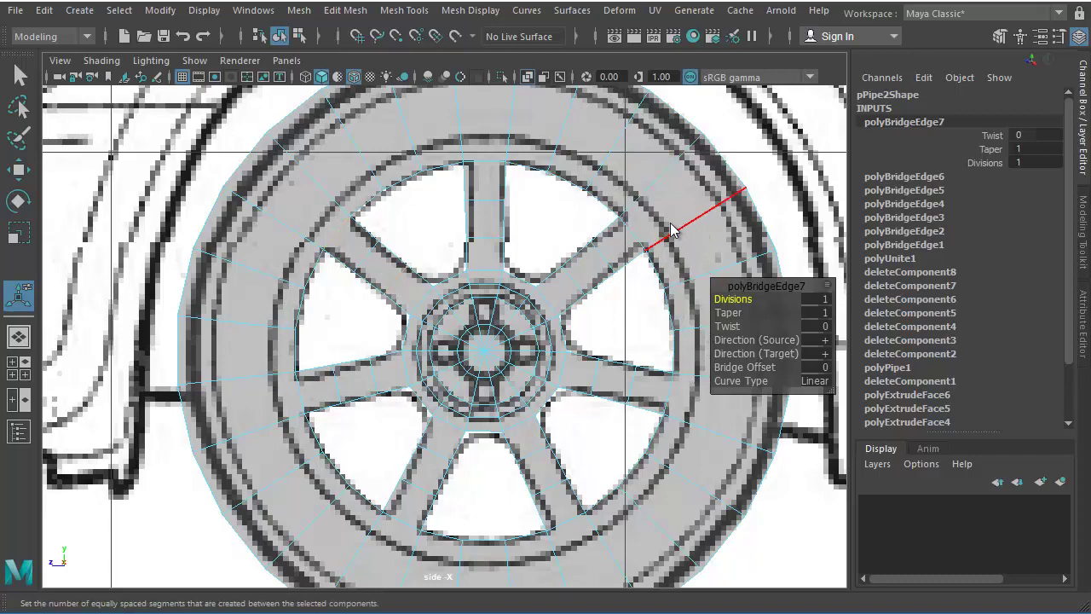
pyautogui.press('space')
pyautogui.press('space')
# Step: Bevel the tyre's two outer edge loops, one on each side of the tread
pyautogui.keyDown('alt'); pyautogui.moveTo(545, 256); pyautogui.dragTo(467, 271); pyautogui.keyUp('alt')
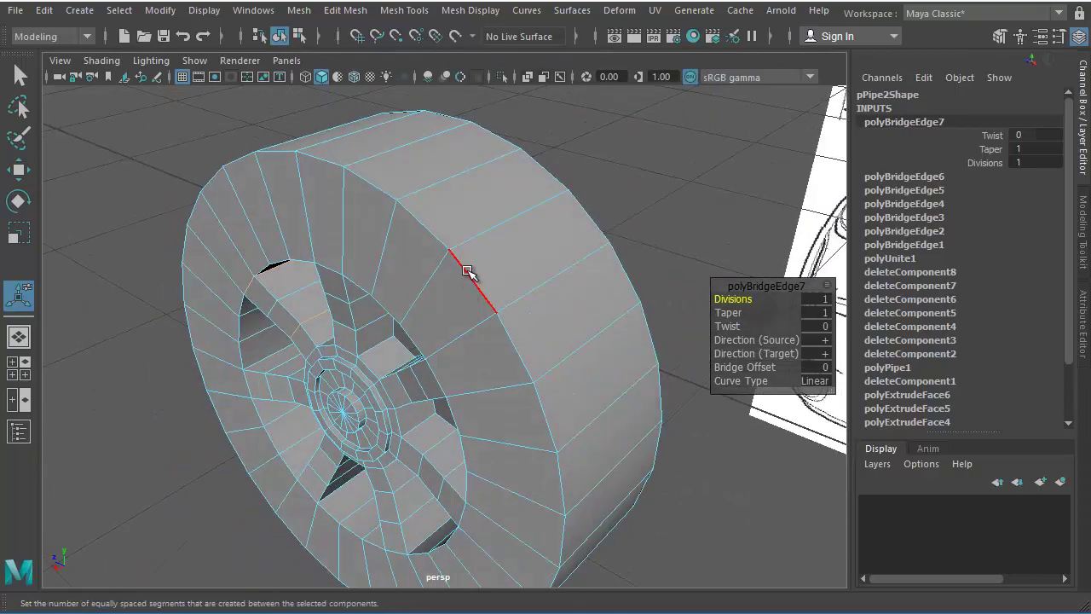
pyautogui.click(467, 271)
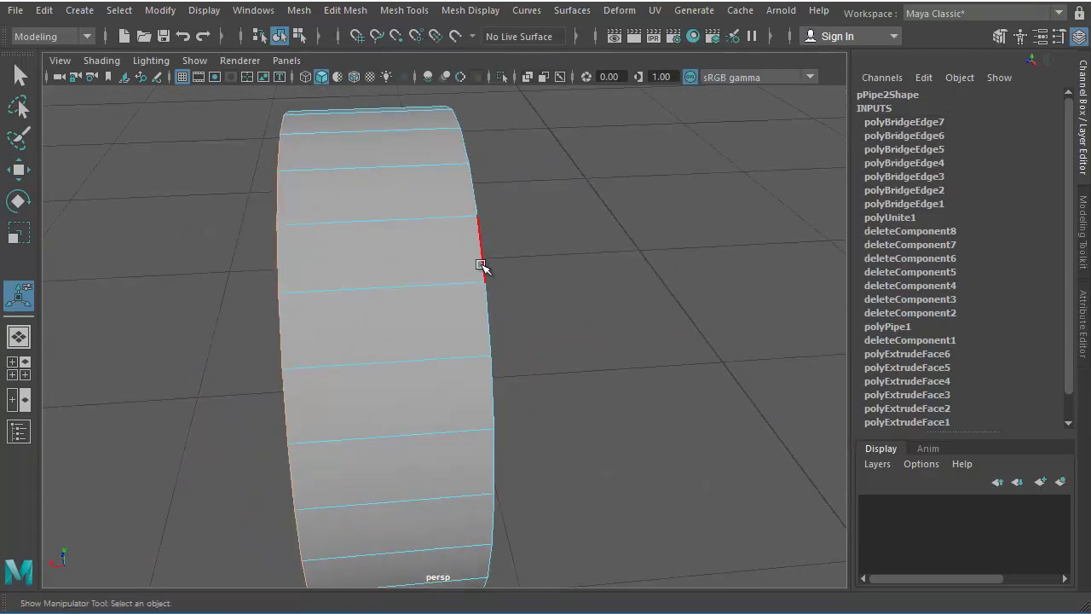
pyautogui.keyDown('alt'); pyautogui.moveTo(481, 252); pyautogui.dragTo(588, 337); pyautogui.keyUp('alt')
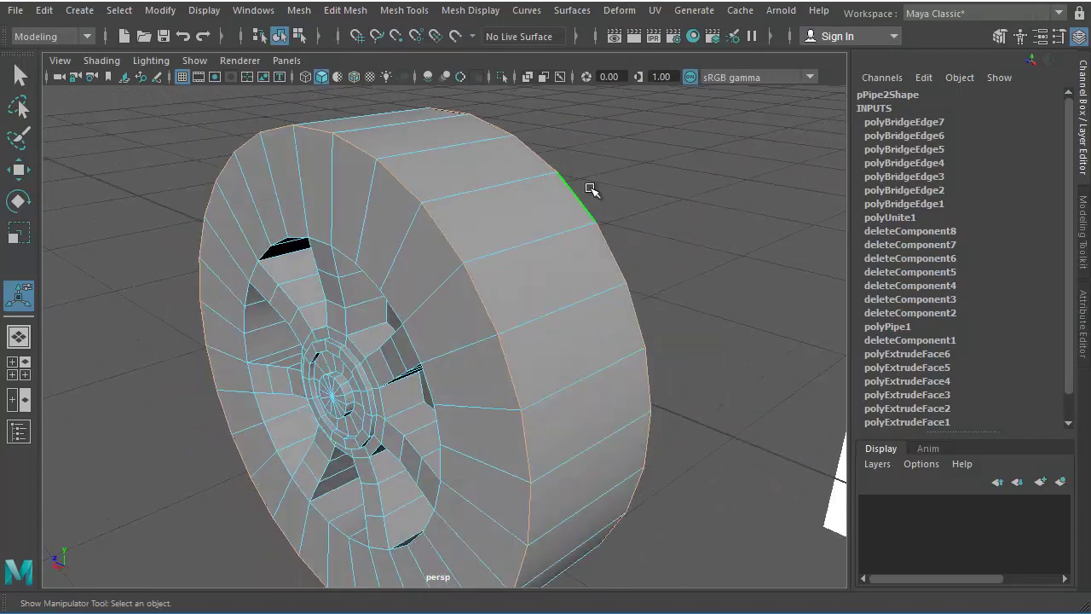
pyautogui.keyDown('shift'); pyautogui.rightClick(540, 174); pyautogui.keyUp('shift')
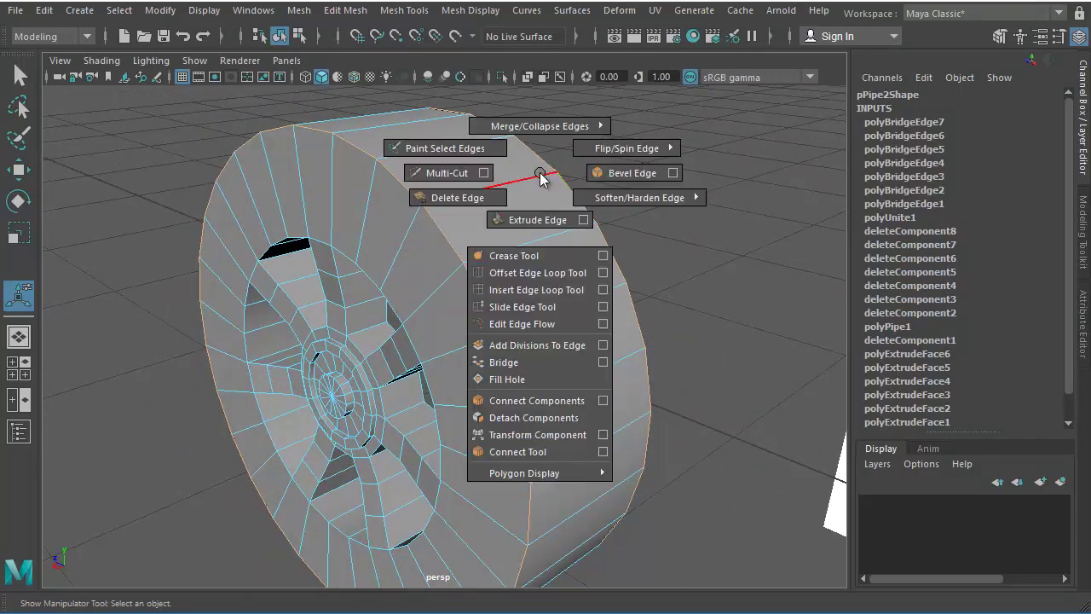
pyautogui.keyDown('shift'); pyautogui.moveTo(544, 177); pyautogui.dragTo(645, 175, button='right'); pyautogui.keyUp('shift')
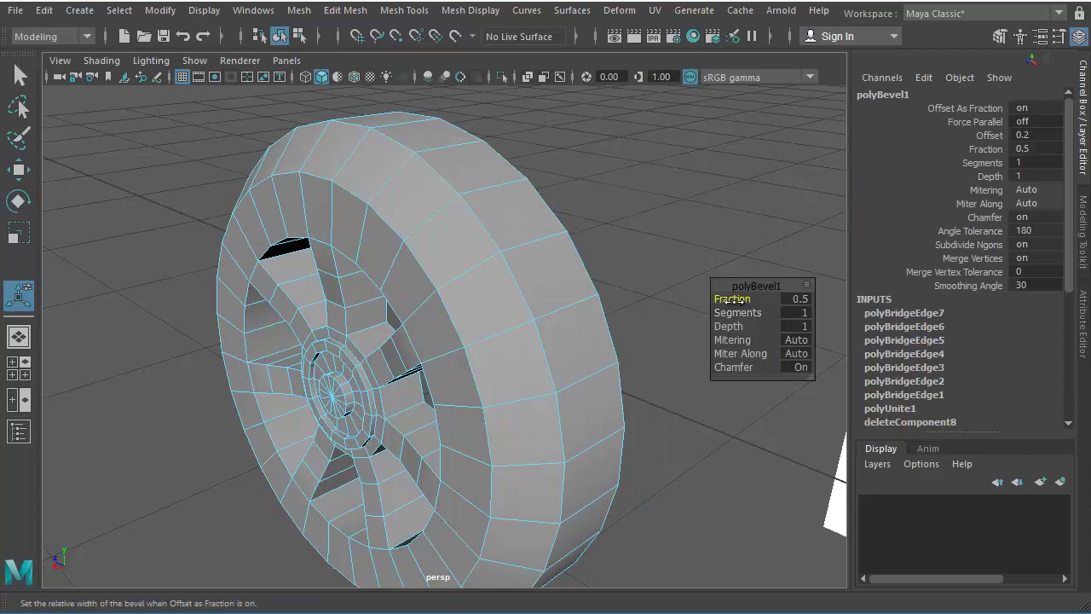
# Step: Set the tyre bevel's Fraction to 0.4 and Segments to 3
pyautogui.moveTo(741, 302)
pyautogui.mouseDown()
pyautogui.moveTo(731, 300)
pyautogui.moveTo(761, 313)
pyautogui.moveTo(733, 300)
pyautogui.mouseUp()
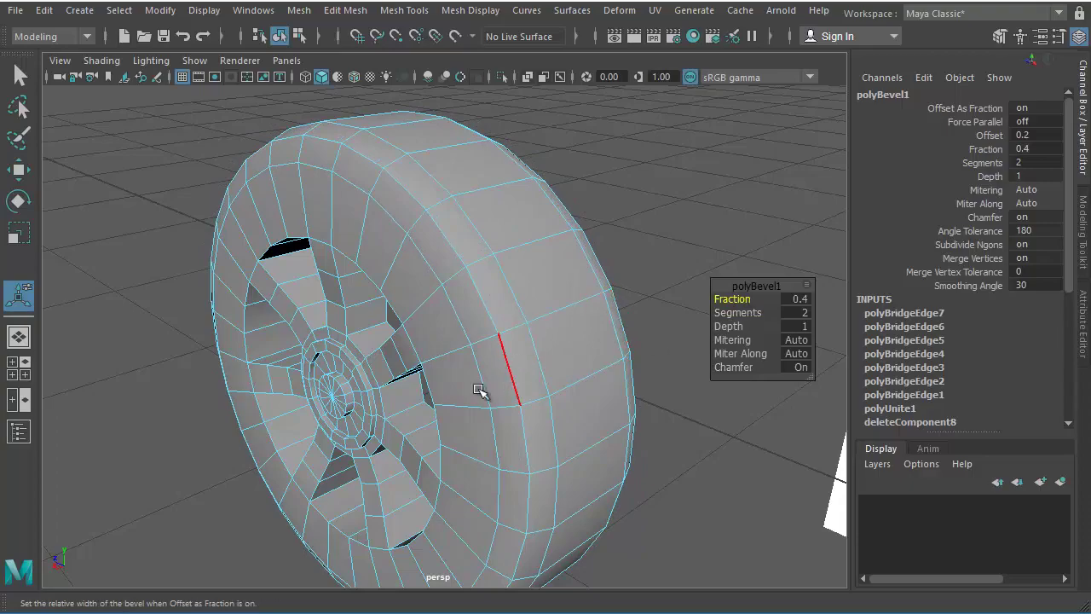
pyautogui.keyDown('alt'); pyautogui.moveTo(480, 390); pyautogui.dragTo(651, 383); pyautogui.keyUp('alt')
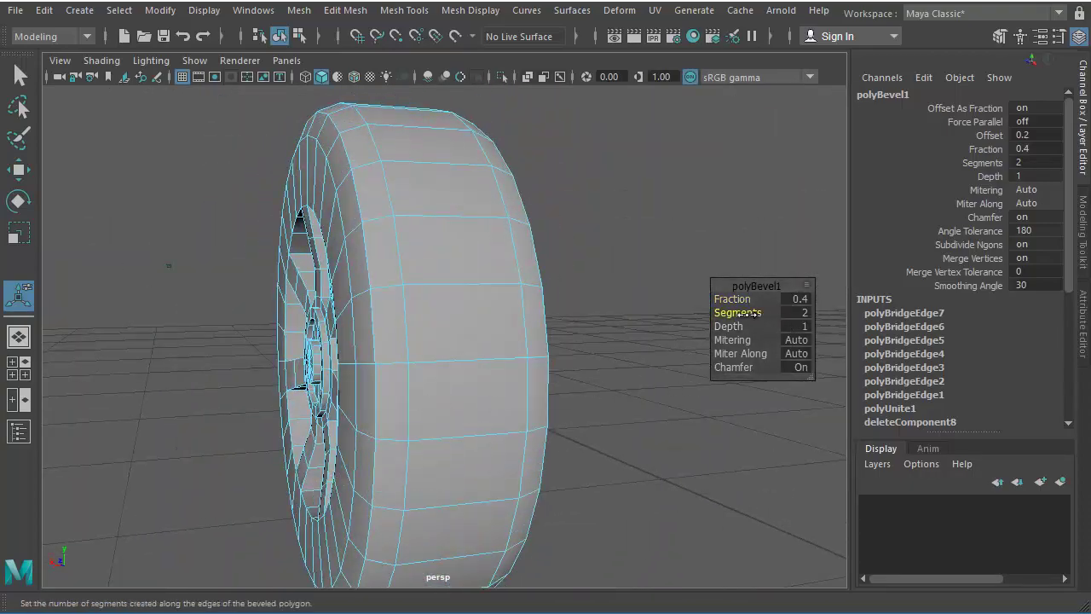
pyautogui.moveTo(756, 313); pyautogui.dragTo(759, 316)
pyautogui.keyDown('alt'); pyautogui.moveTo(492, 319); pyautogui.dragTo(580, 353); pyautogui.keyUp('alt')
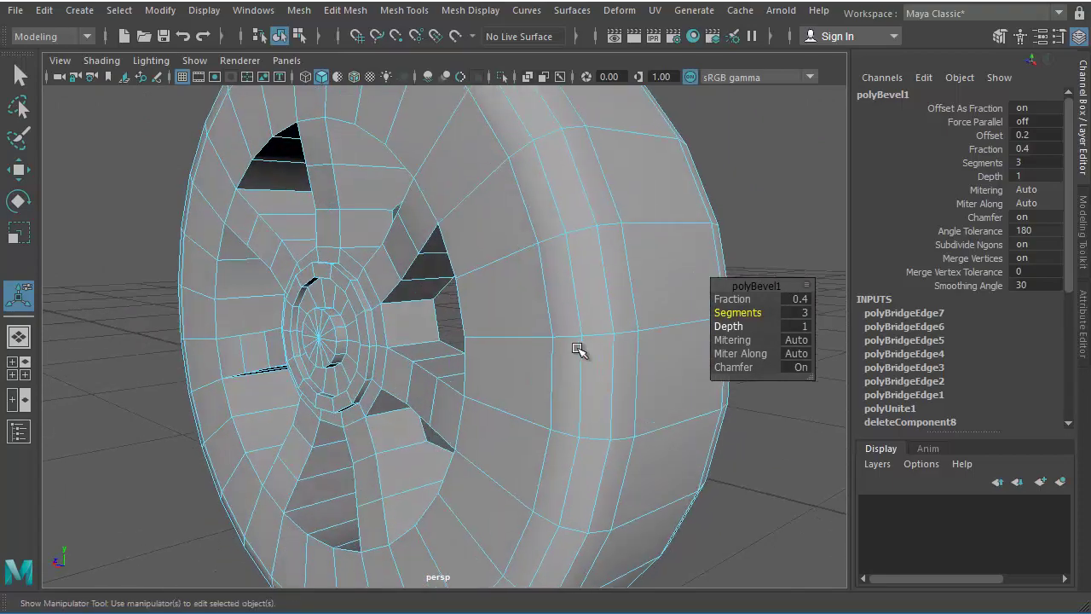
pyautogui.press('space')
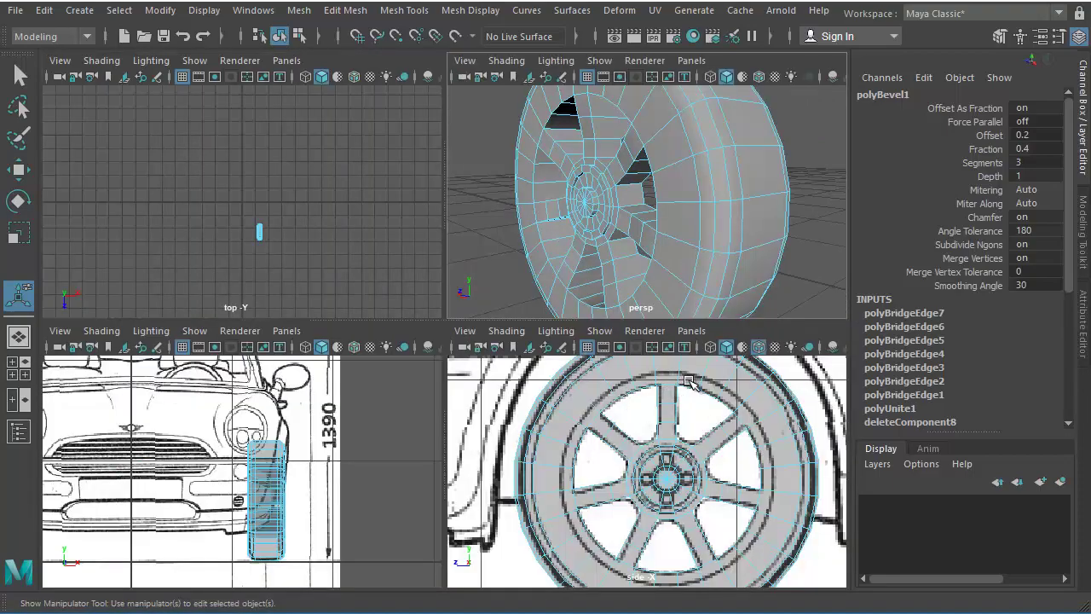
pyautogui.press('space')
pyautogui.keyDown('alt'); pyautogui.moveTo(650, 248); pyautogui.dragTo(511, 224); pyautogui.keyUp('alt')
# Step: Insert three closely spaced edge loops on the wheel's face, following the blueprint's rim ring just outside the spoke openings
pyautogui.rightClick(503, 213)
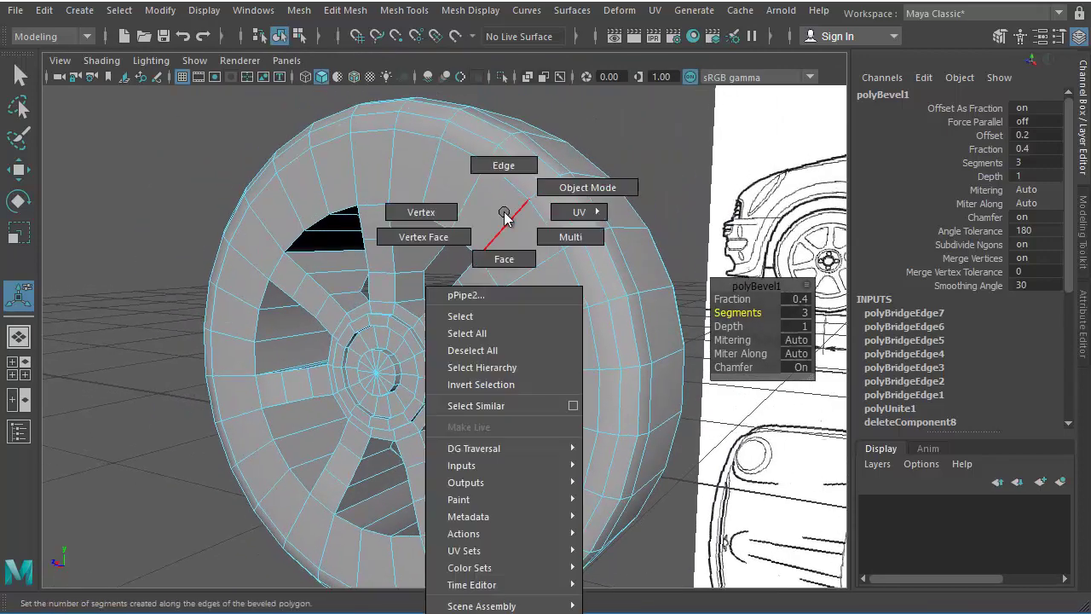
pyautogui.click(487, 317)
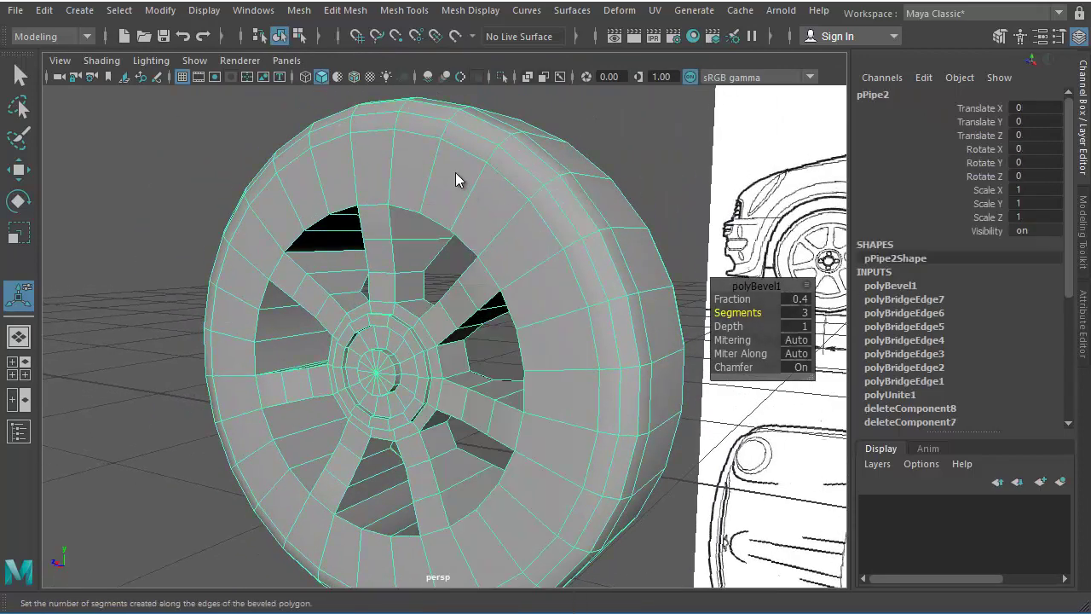
pyautogui.keyDown('shift'); pyautogui.rightClick(456, 179); pyautogui.keyUp('shift')
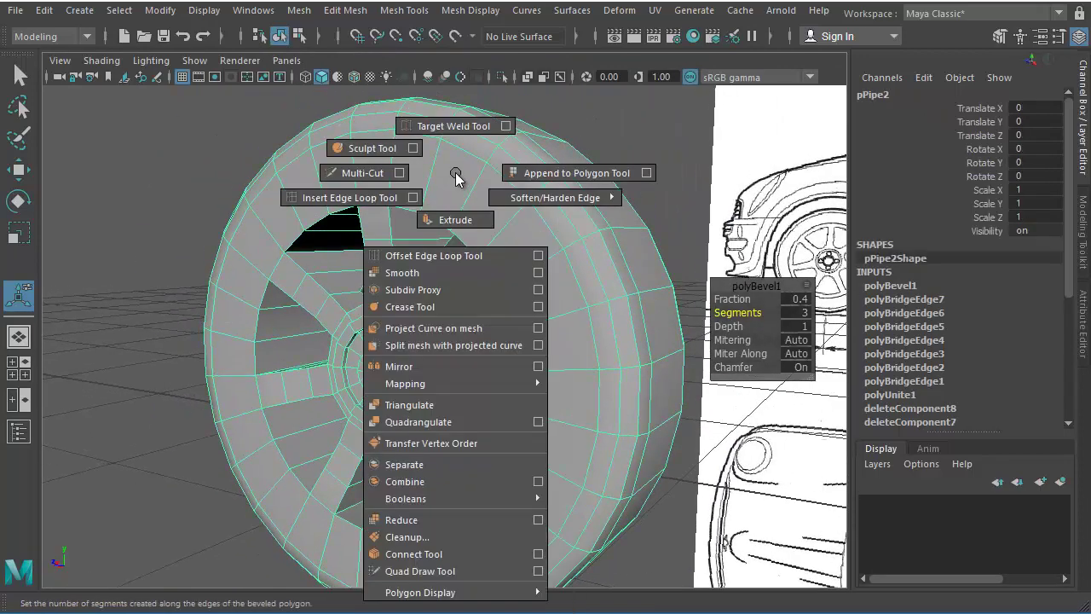
pyautogui.click(320, 198)
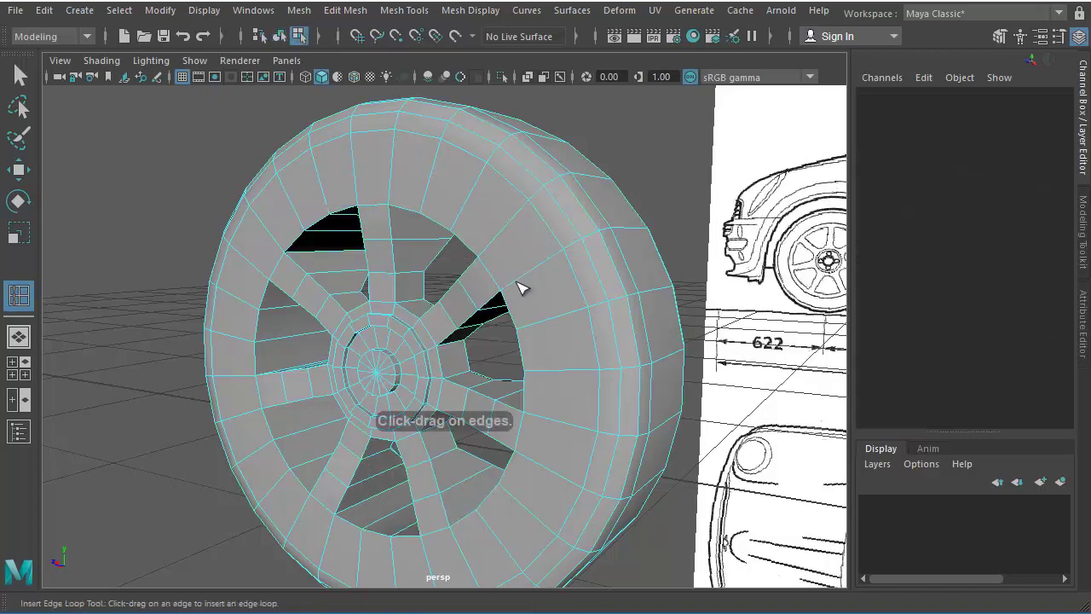
pyautogui.press('space')
pyautogui.press('space')
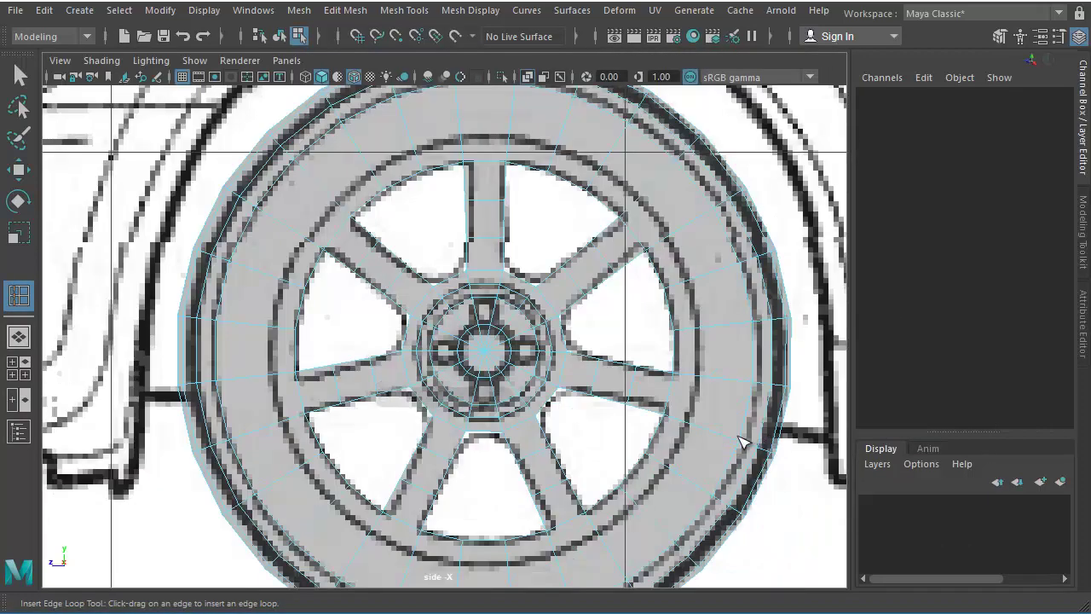
pyautogui.click(690, 288)
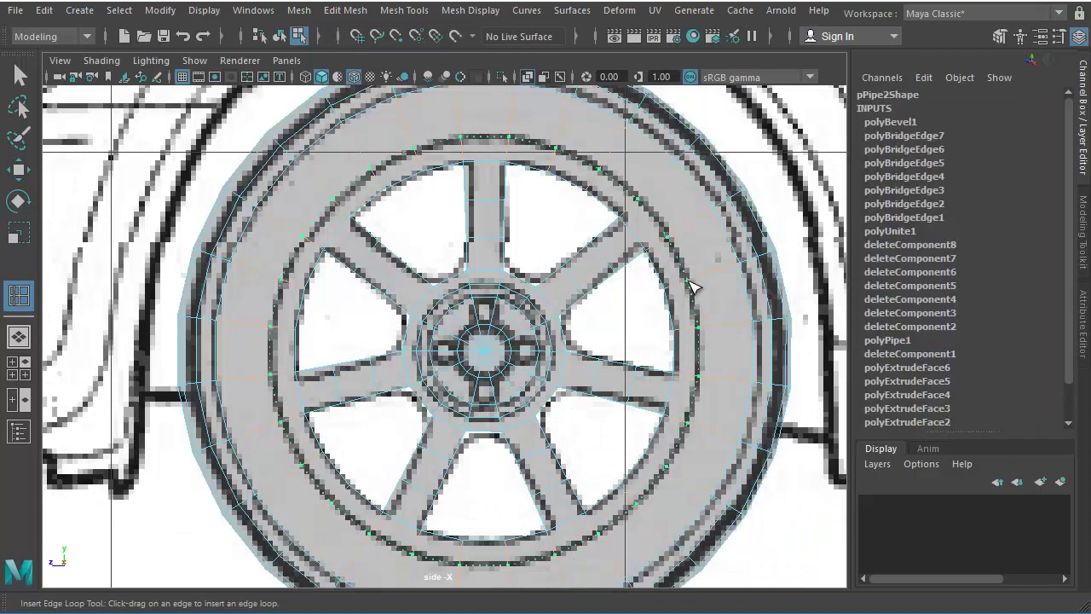
pyautogui.moveTo(690, 287); pyautogui.dragTo(692, 290)
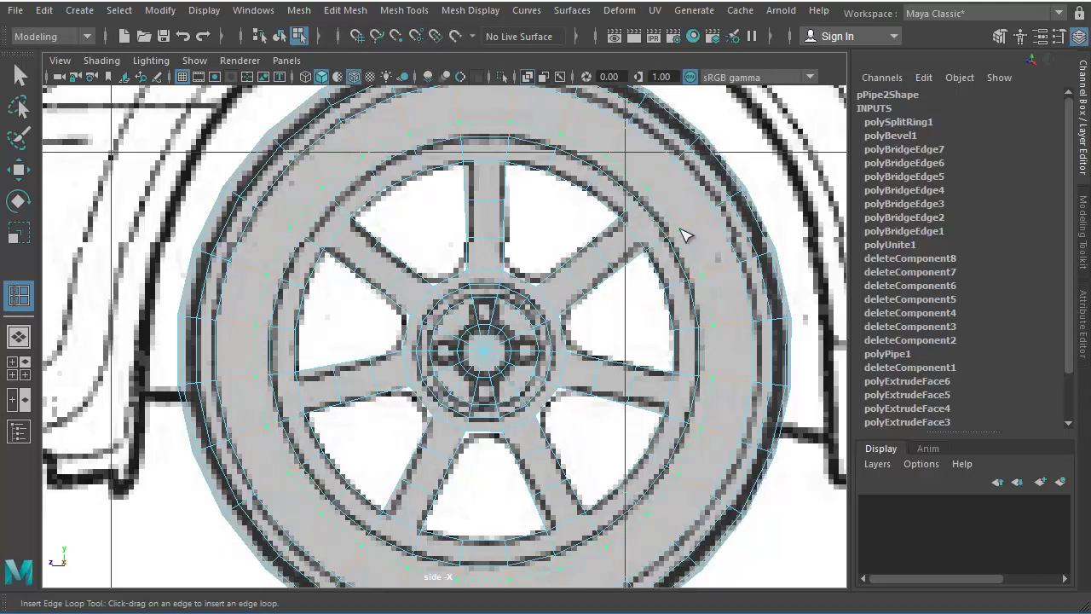
pyautogui.moveTo(687, 235); pyautogui.dragTo(676, 232)
# Step: Move the middle rim edge loop slightly into the wheel along X to form a groove between rim and tyre
pyautogui.press('space')
pyautogui.press('space')
pyautogui.keyDown('alt'); pyautogui.moveTo(370, 300); pyautogui.dragTo(589, 336, button='right'); pyautogui.keyUp('alt')
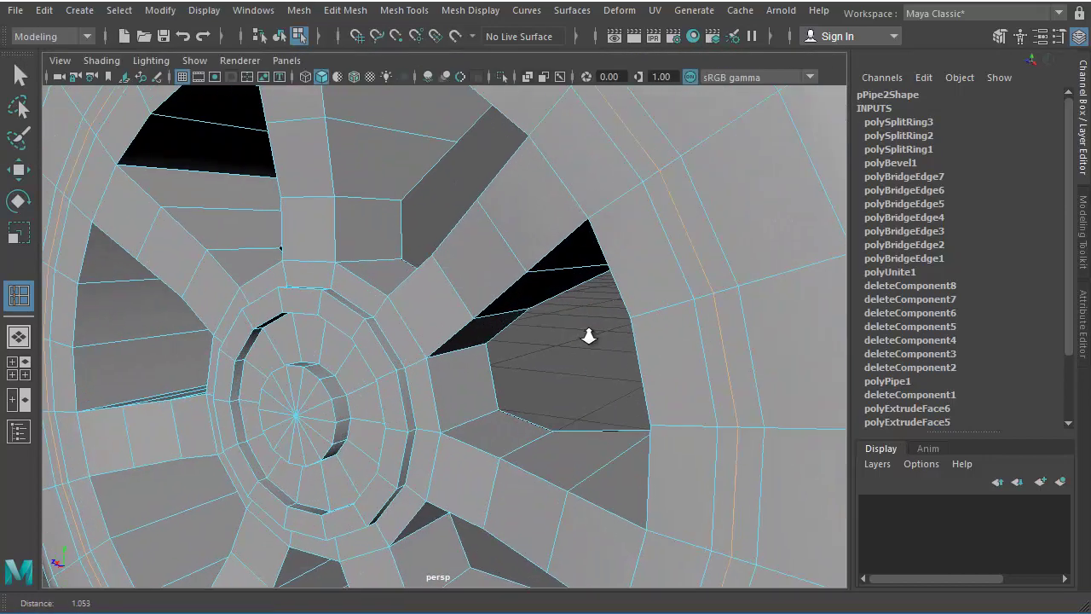
pyautogui.keyDown('alt'); pyautogui.moveTo(590, 334); pyautogui.dragTo(569, 421, button='middle'); pyautogui.keyUp('alt')
pyautogui.keyDown('alt'); pyautogui.moveTo(603, 347); pyautogui.dragTo(594, 344); pyautogui.keyUp('alt')
pyautogui.press('w')
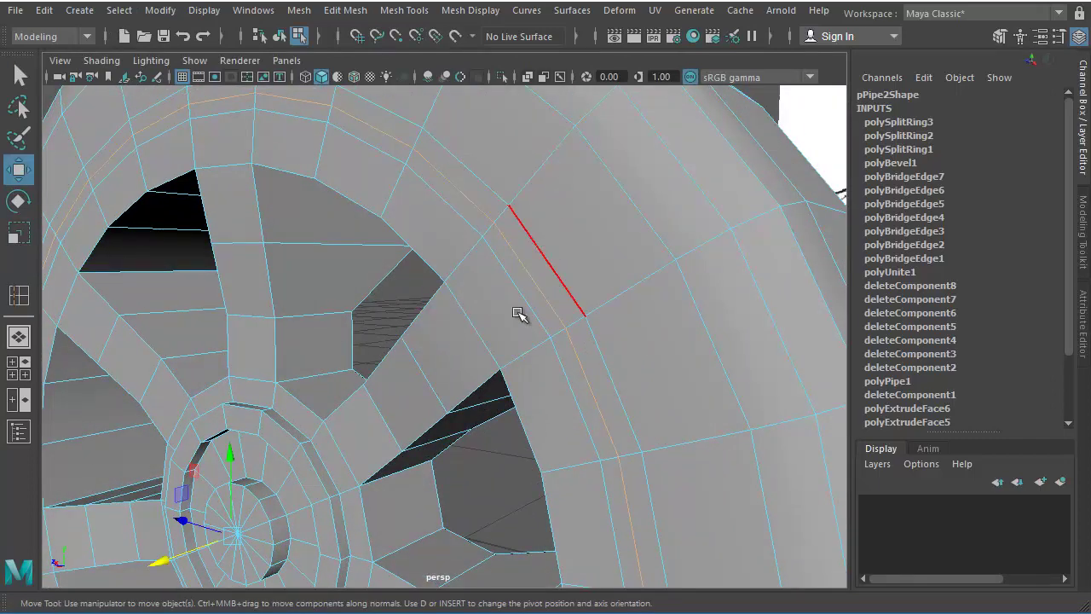
pyautogui.moveTo(205, 548)
pyautogui.mouseDown()
pyautogui.moveTo(193, 552)
pyautogui.moveTo(204, 555)
pyautogui.mouseUp()
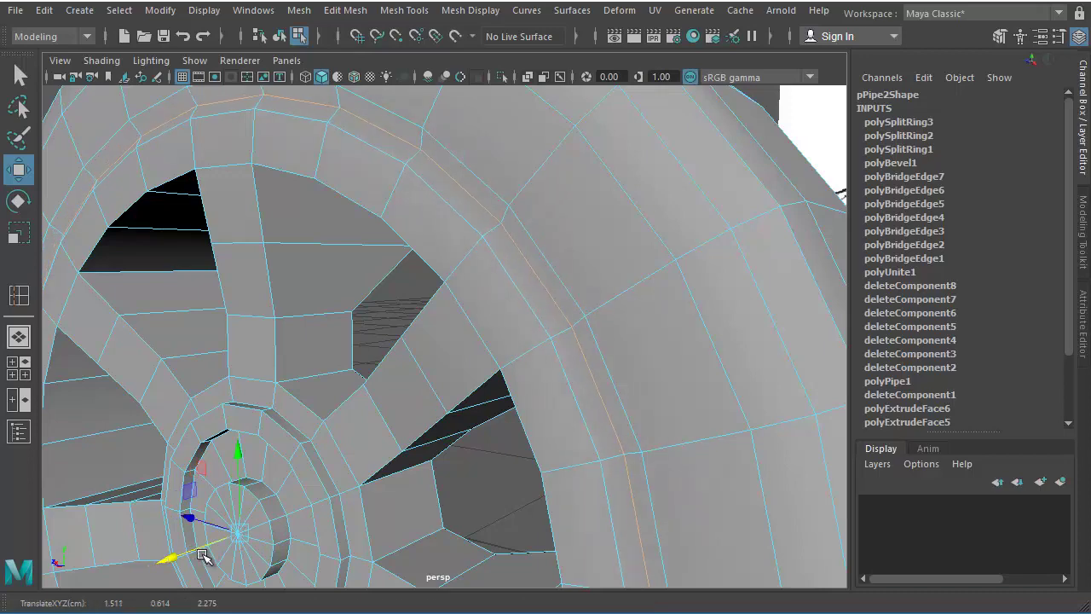
# Step: Scale the groove's edge loop down slightly and uniformly towards the hub
pyautogui.keyDown('alt'); pyautogui.moveTo(484, 441); pyautogui.dragTo(442, 370); pyautogui.keyUp('alt')
pyautogui.moveTo(181, 450); pyautogui.dragTo(441, 439)
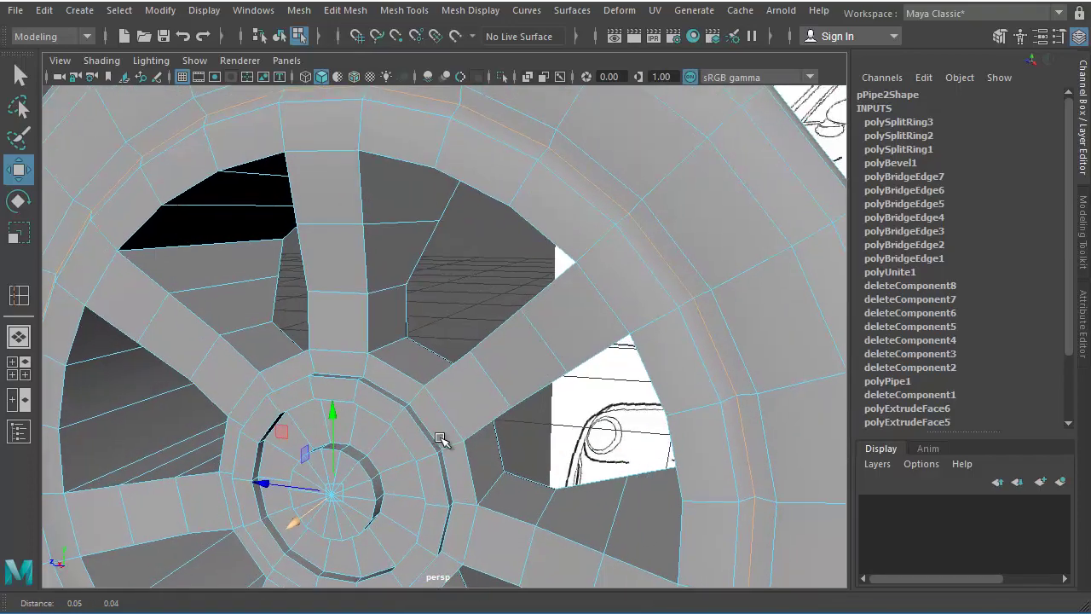
pyautogui.press('e')
pyautogui.press('r')
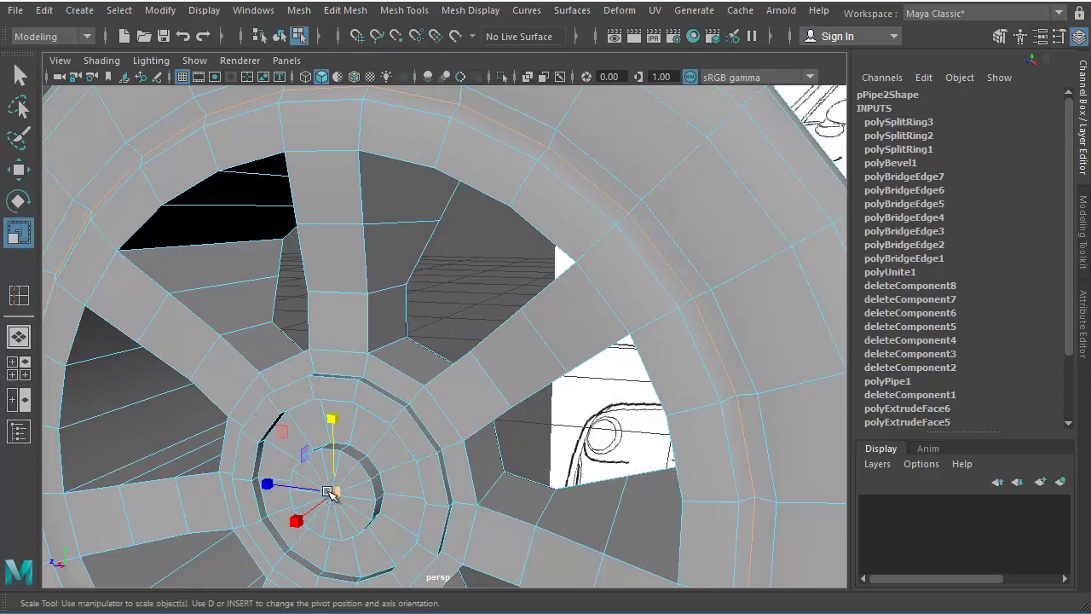
pyautogui.moveTo(330, 493); pyautogui.dragTo(317, 490)
pyautogui.moveTo(531, 367)
pyautogui.keyDown('alt'); pyautogui.mouseDown()
pyautogui.moveTo(417, 373)
pyautogui.moveTo(567, 343)
pyautogui.moveTo(536, 383)
pyautogui.moveTo(706, 341)
pyautogui.moveTo(546, 339)
pyautogui.moveTo(511, 367)
pyautogui.mouseUp(); pyautogui.keyUp('alt')
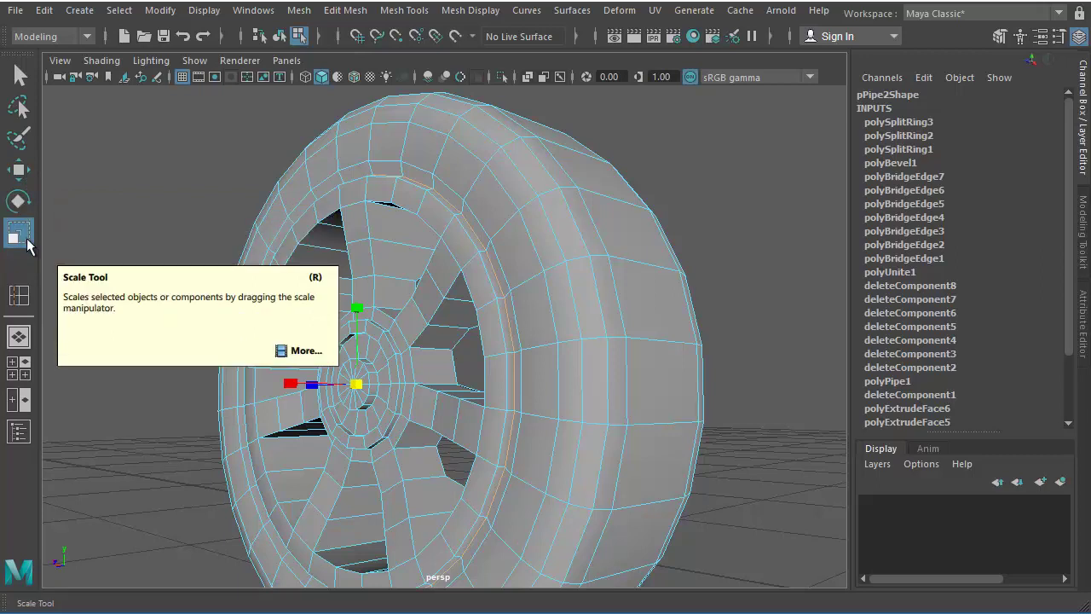
pyautogui.press('q')
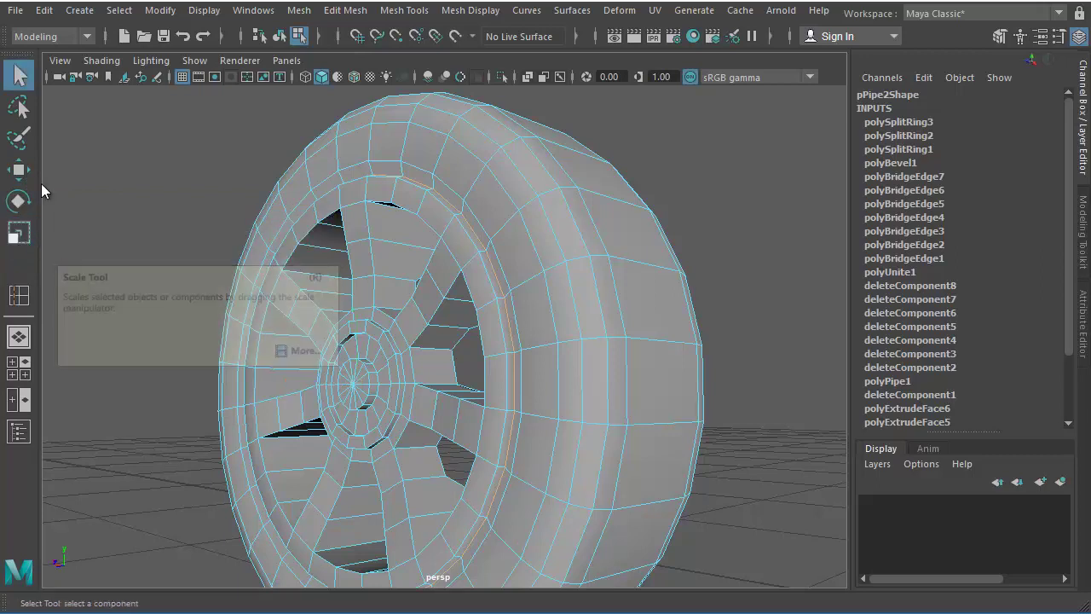
pyautogui.click(15, 172)
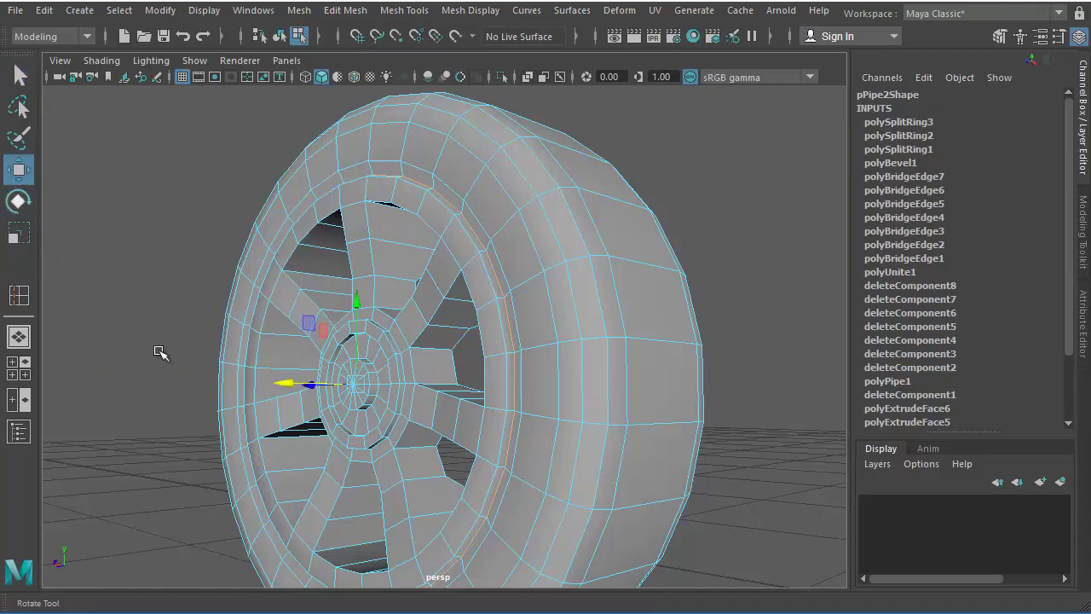
pyautogui.keyDown('alt'); pyautogui.moveTo(445, 317); pyautogui.dragTo(331, 213); pyautogui.keyUp('alt')
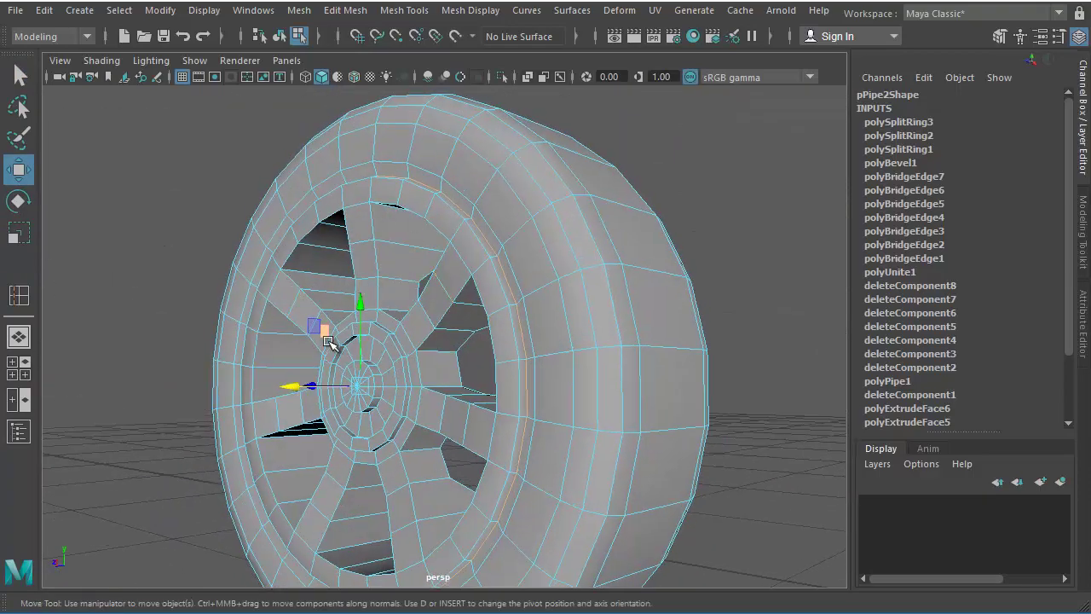
# Step: Return to object mode and examine the smooth-previewed wheel, its spokes and rim groove from several angles
pyautogui.moveTo(397, 242); pyautogui.dragTo(369, 344, button='right')
pyautogui.keyDown('alt'); pyautogui.moveTo(400, 423); pyautogui.dragTo(652, 409); pyautogui.keyUp('alt')
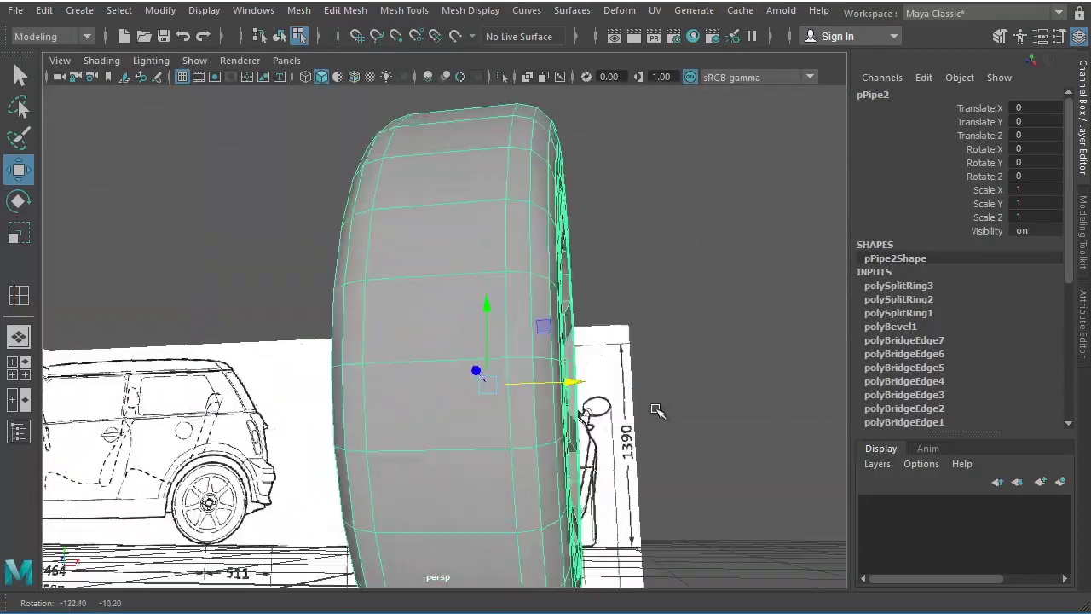
pyautogui.keyDown('alt'); pyautogui.moveTo(510, 288); pyautogui.dragTo(457, 363); pyautogui.keyUp('alt')
pyautogui.keyDown('alt'); pyautogui.moveTo(552, 362); pyautogui.dragTo(466, 368); pyautogui.keyUp('alt')
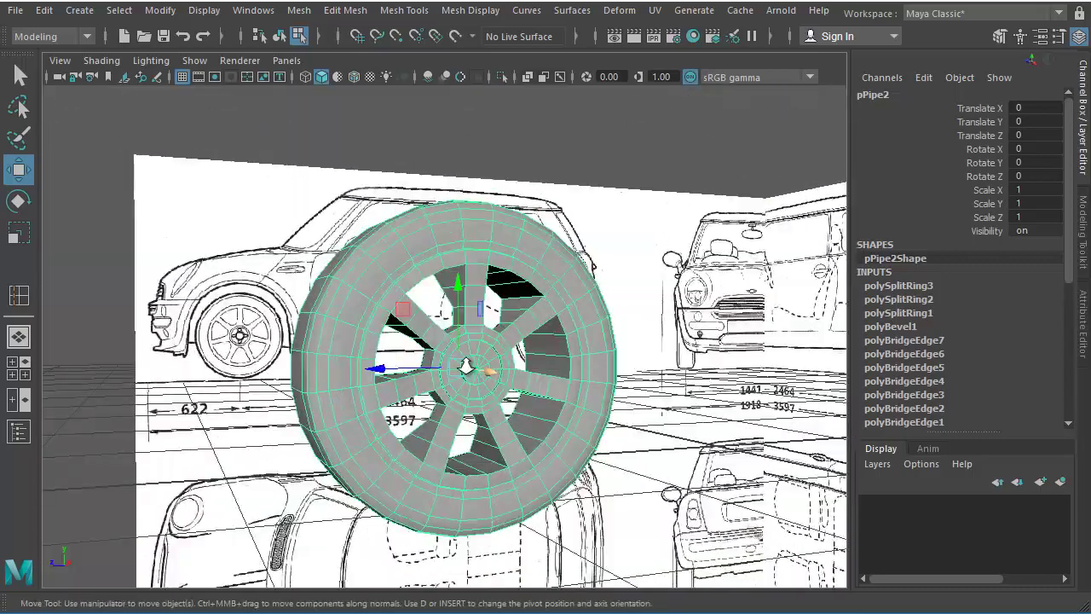
pyautogui.keyDown('alt'); pyautogui.moveTo(465, 368); pyautogui.dragTo(517, 381, button='right'); pyautogui.keyUp('alt')
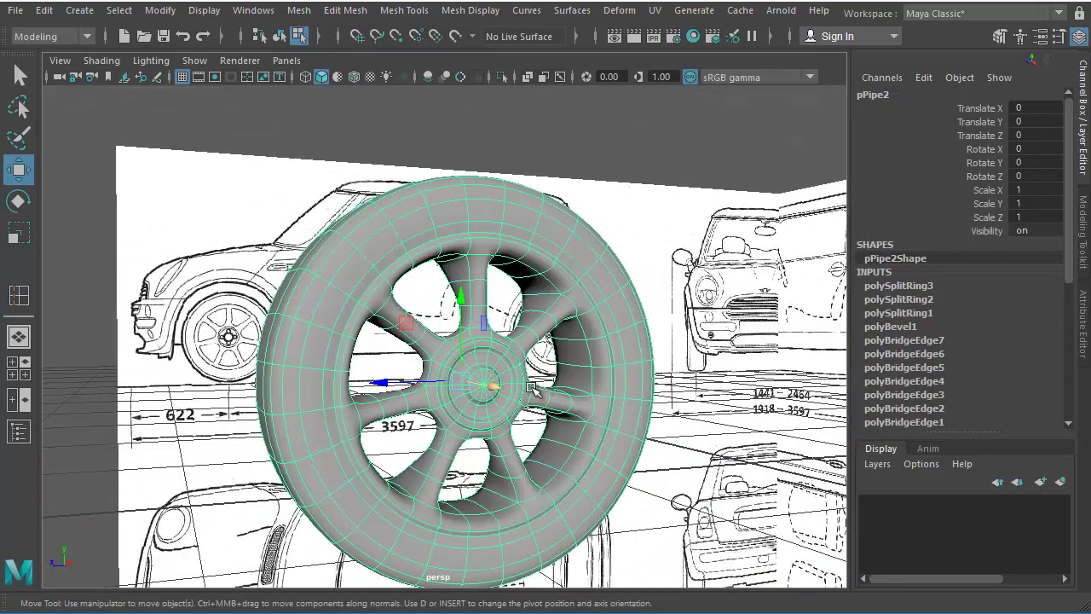
pyautogui.click(477, 165)
pyautogui.keyDown('alt'); pyautogui.moveTo(560, 297); pyautogui.dragTo(426, 342); pyautogui.keyUp('alt')
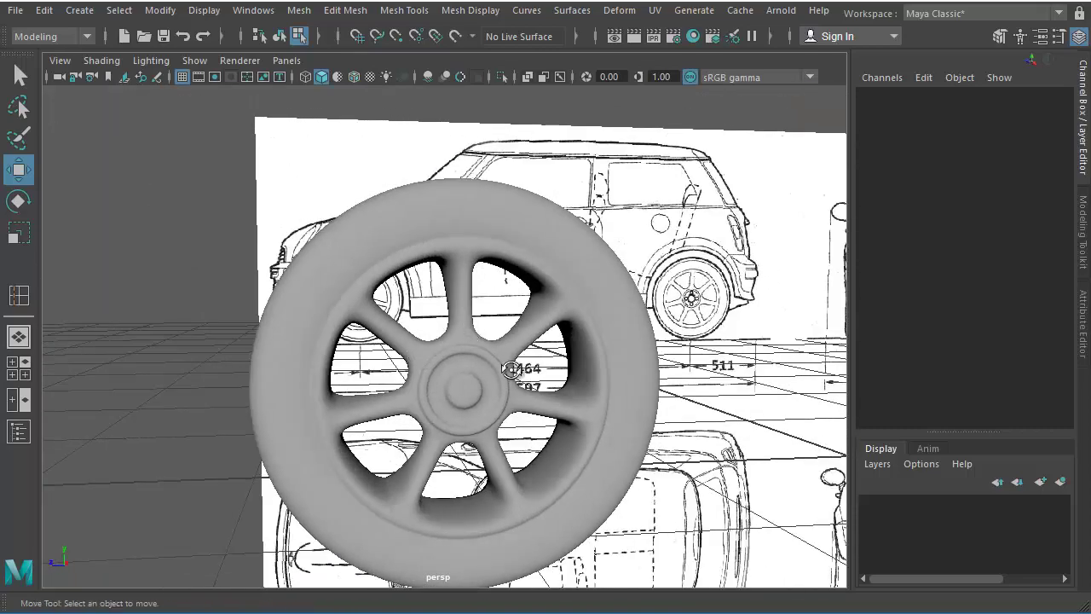
pyautogui.keyDown('alt'); pyautogui.moveTo(511, 369); pyautogui.dragTo(650, 383); pyautogui.keyUp('alt')
pyautogui.click(670, 281)
pyautogui.keyDown('alt'); pyautogui.moveTo(670, 281); pyautogui.dragTo(694, 351); pyautogui.keyUp('alt')
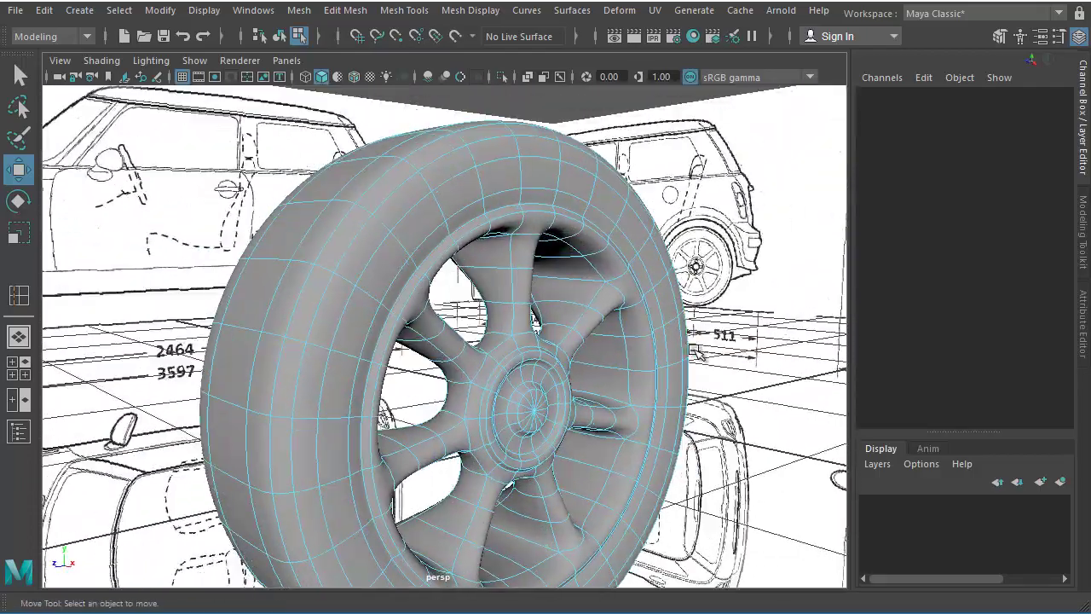
# Step: Insert another edge loop on the outer wall of the rim groove and move it slightly along X
pyautogui.keyDown('alt'); pyautogui.moveTo(560, 385); pyautogui.dragTo(422, 398); pyautogui.keyUp('alt')
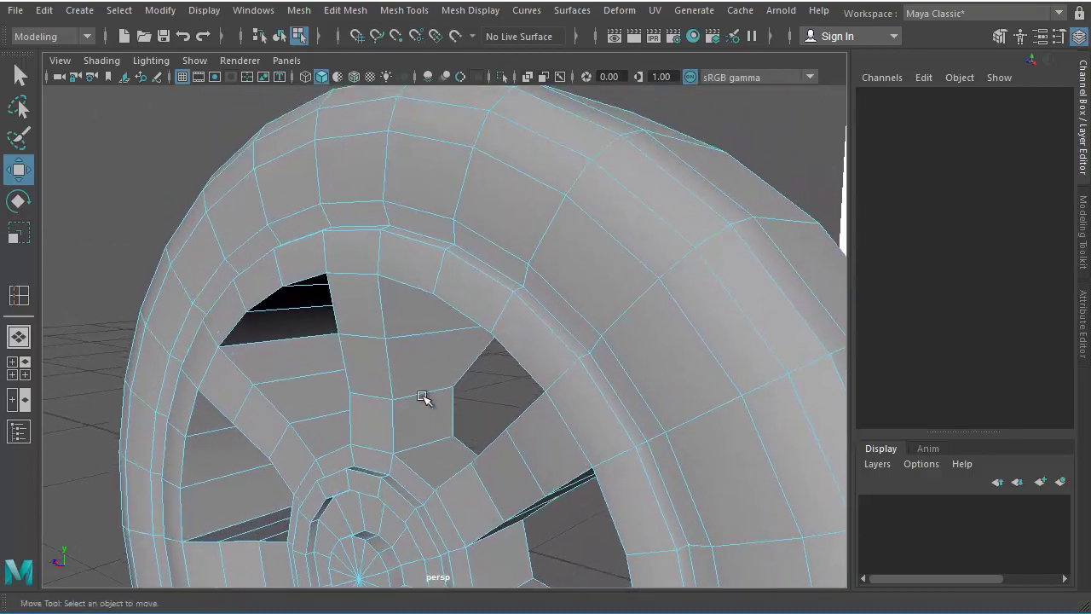
pyautogui.click(18, 294)
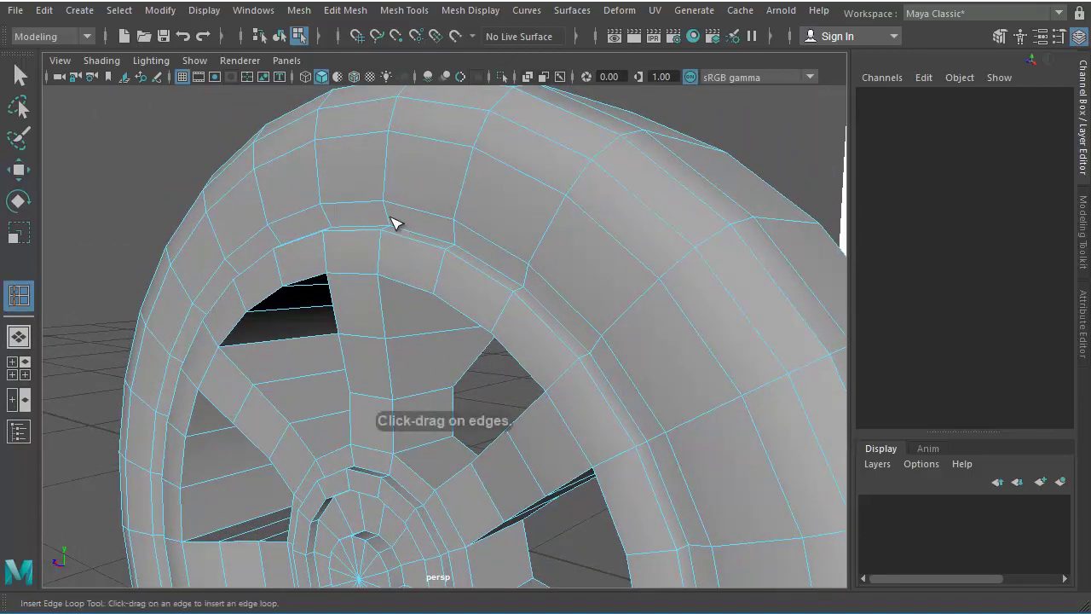
pyautogui.click(392, 224)
pyautogui.keyDown('alt'); pyautogui.moveTo(392, 224); pyautogui.dragTo(369, 273); pyautogui.keyUp('alt')
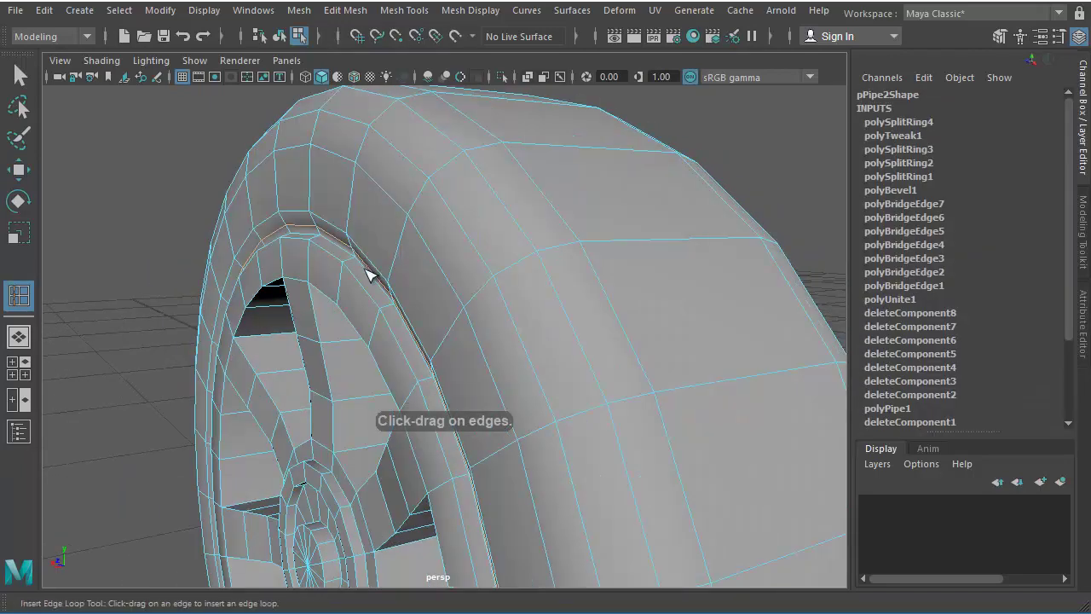
pyautogui.press('w')
pyautogui.moveTo(271, 568); pyautogui.dragTo(266, 573)
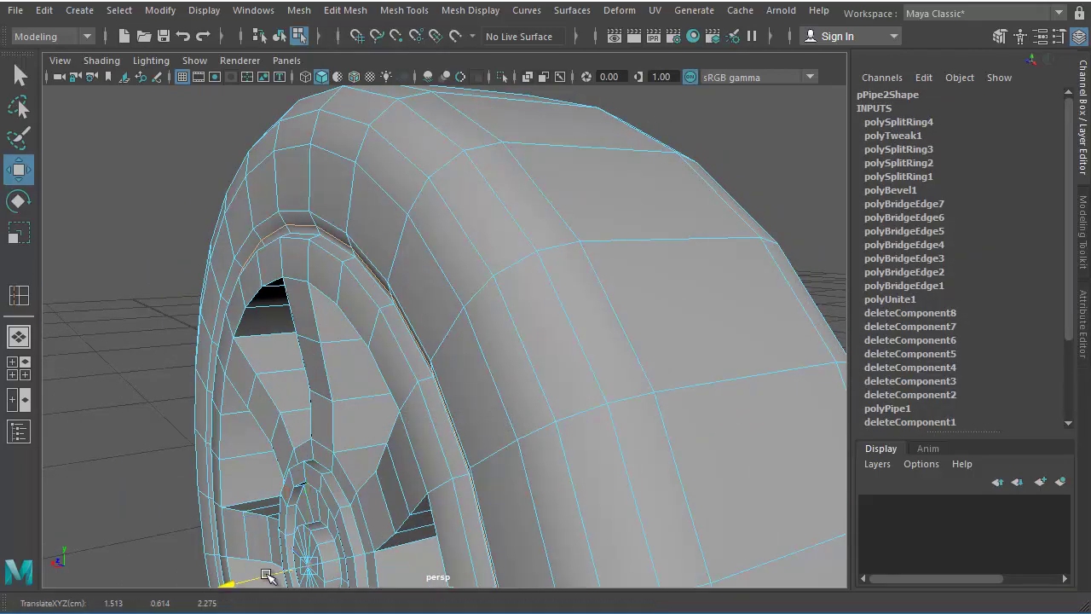
pyautogui.keyDown('alt'); pyautogui.moveTo(341, 423); pyautogui.dragTo(617, 401); pyautogui.keyUp('alt')
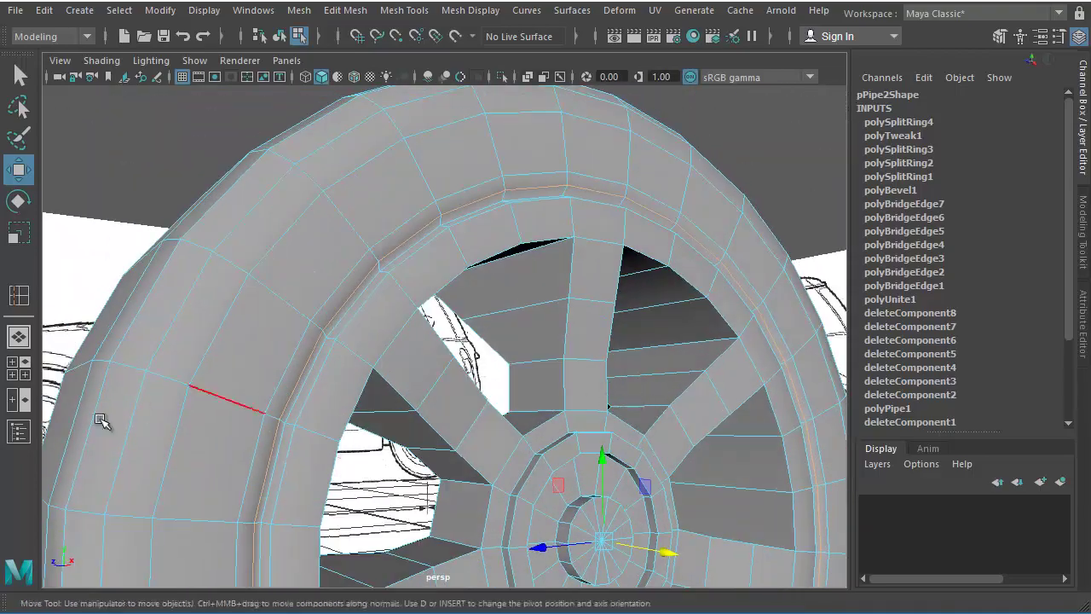
# Step: Insert an edge loop around the rim's flat ring between the groove and the spoke openings, and return to object mode
pyautogui.click(19, 295)
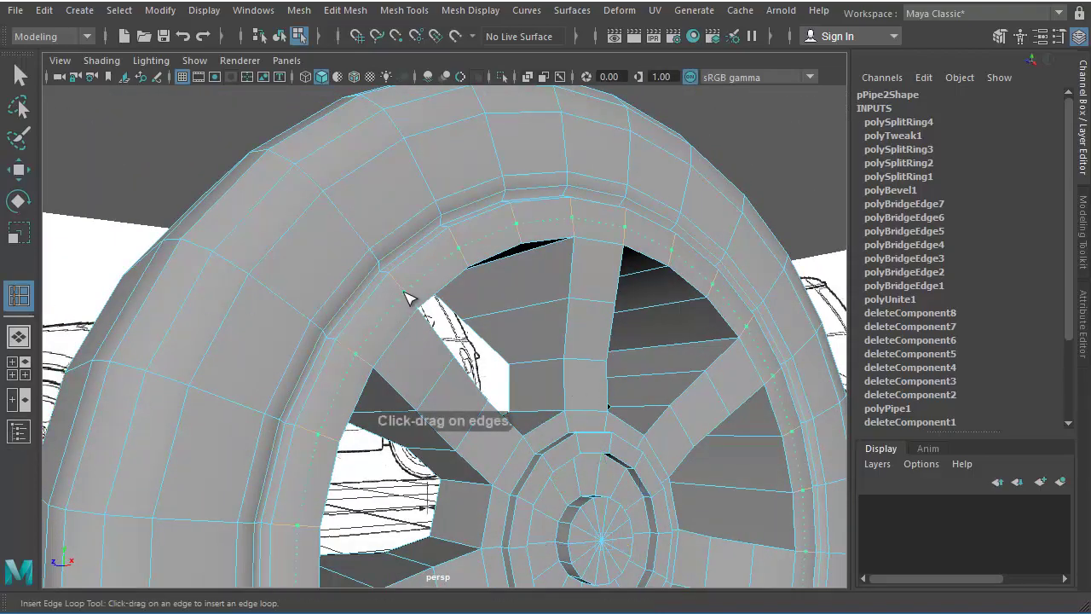
pyautogui.click(407, 297)
pyautogui.keyDown('alt'); pyautogui.moveTo(408, 297); pyautogui.dragTo(609, 350); pyautogui.keyUp('alt')
pyautogui.keyDown('alt'); pyautogui.moveTo(720, 351); pyautogui.dragTo(650, 377, button='right'); pyautogui.keyUp('alt')
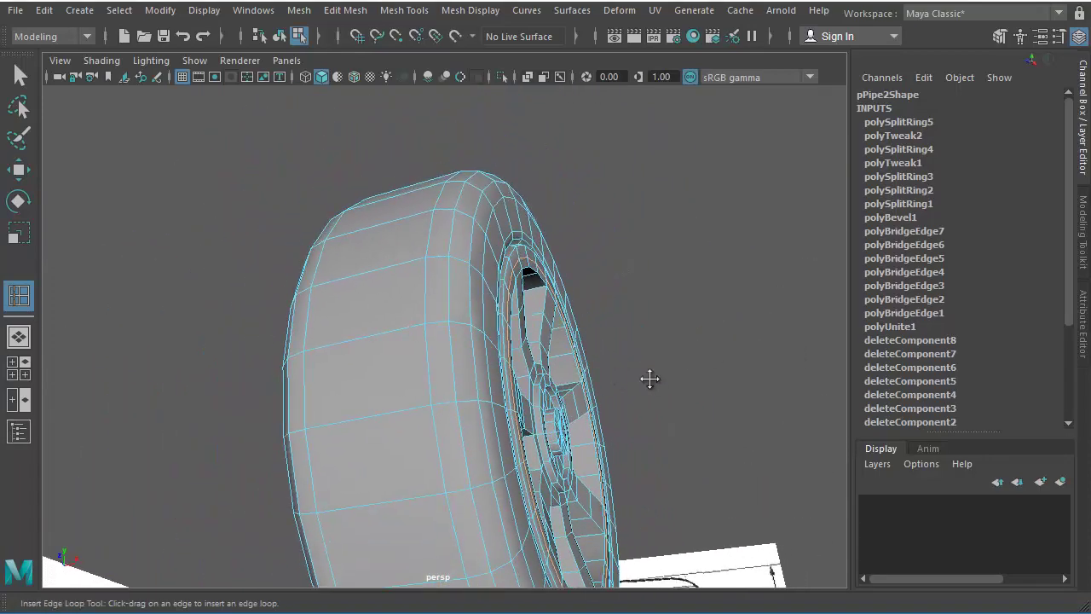
pyautogui.press('w')
pyautogui.keyDown('alt'); pyautogui.moveTo(651, 378); pyautogui.dragTo(456, 495); pyautogui.keyUp('alt')
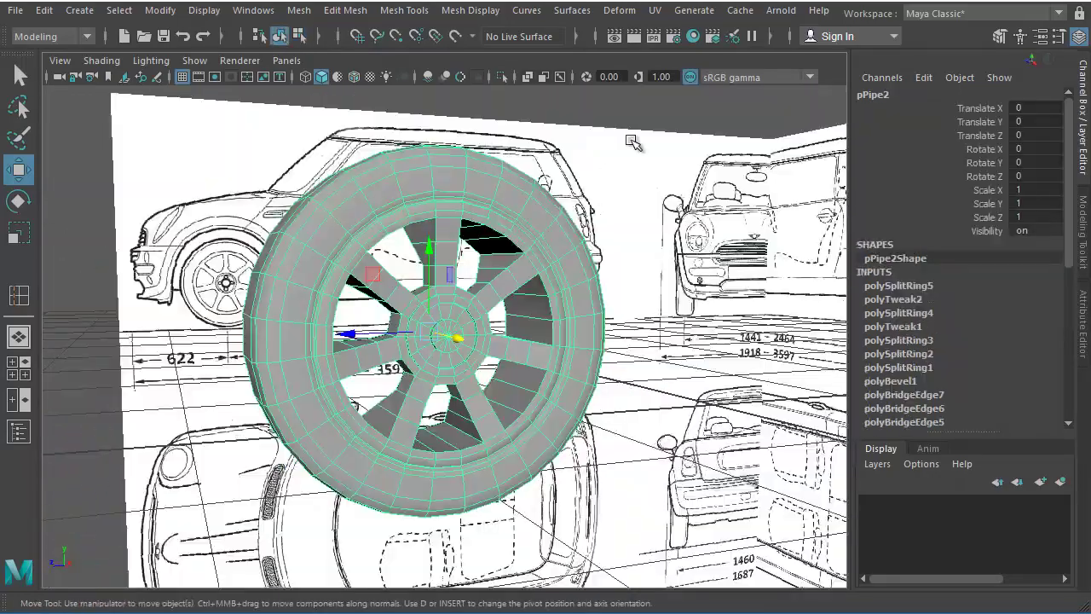
pyautogui.click(595, 319)
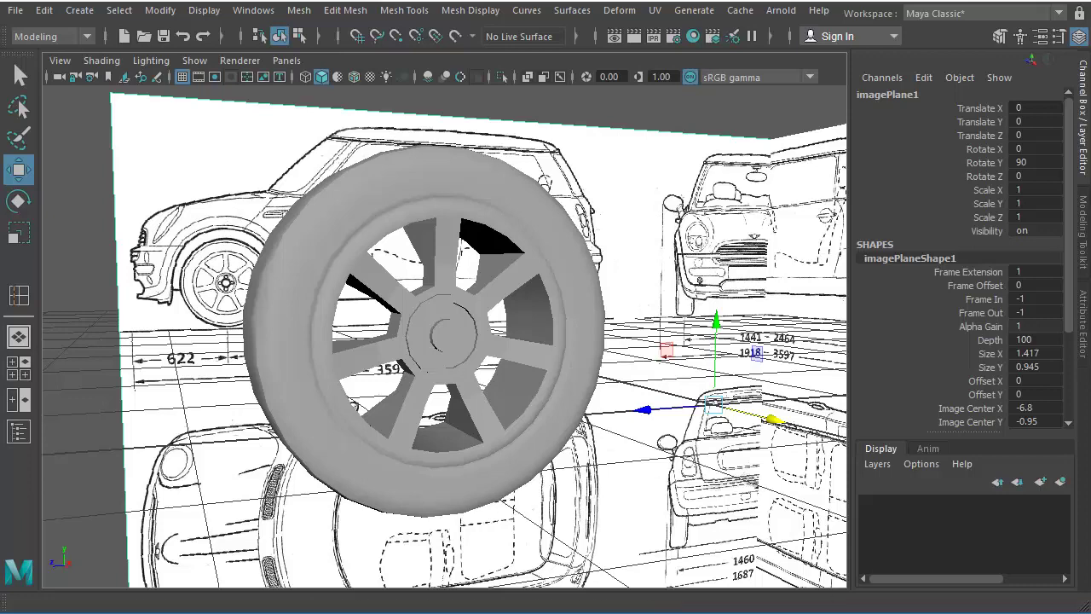
pyautogui.click(573, 351)
pyautogui.click(573, 350)
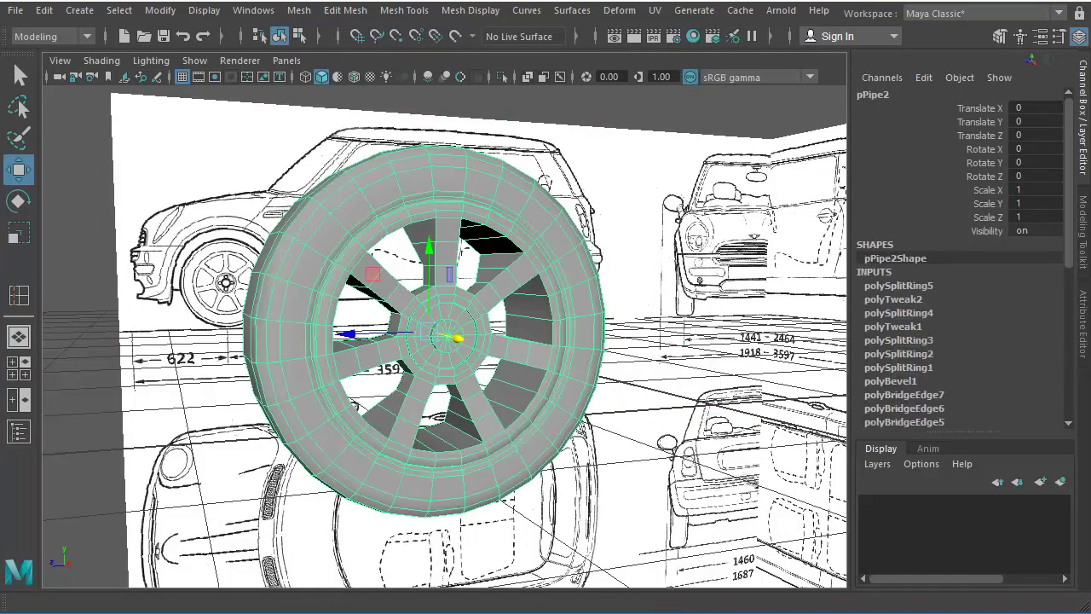
pyautogui.click(564, 343)
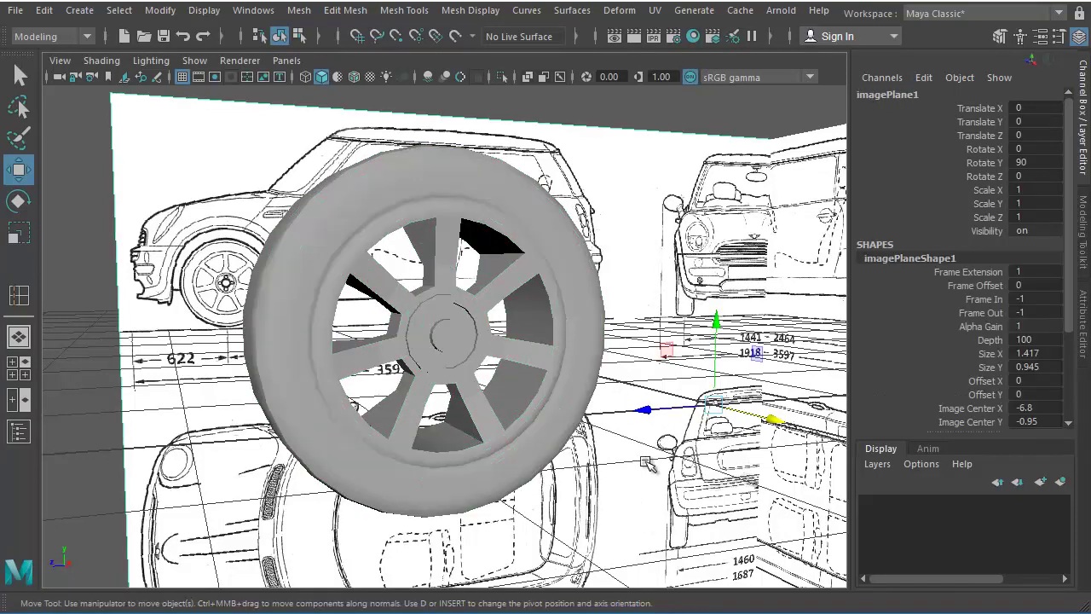
pyautogui.click(577, 359)
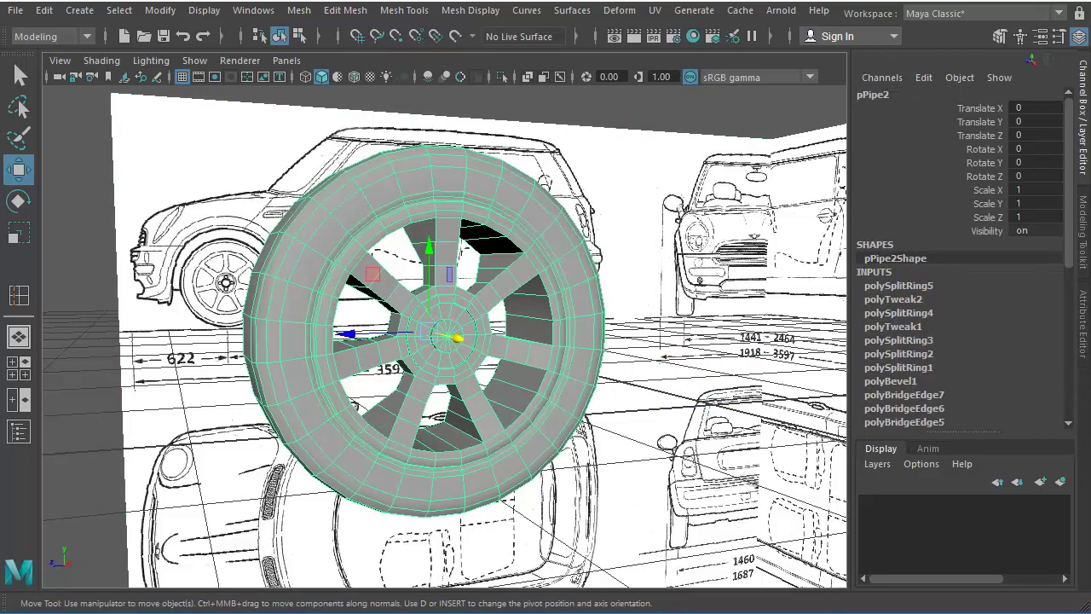
pyautogui.click(564, 346)
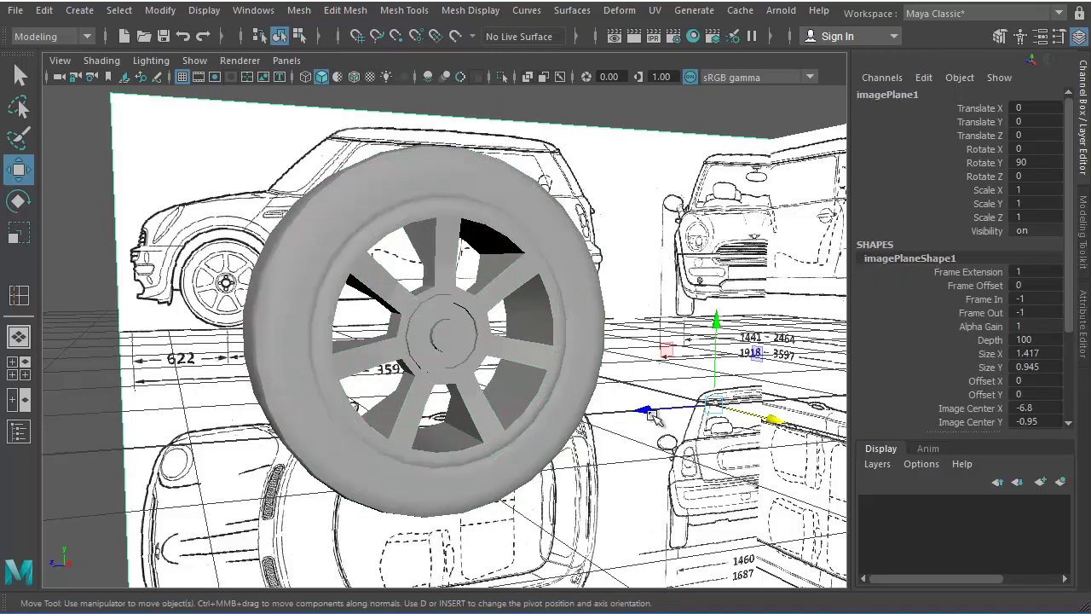
pyautogui.click(578, 354)
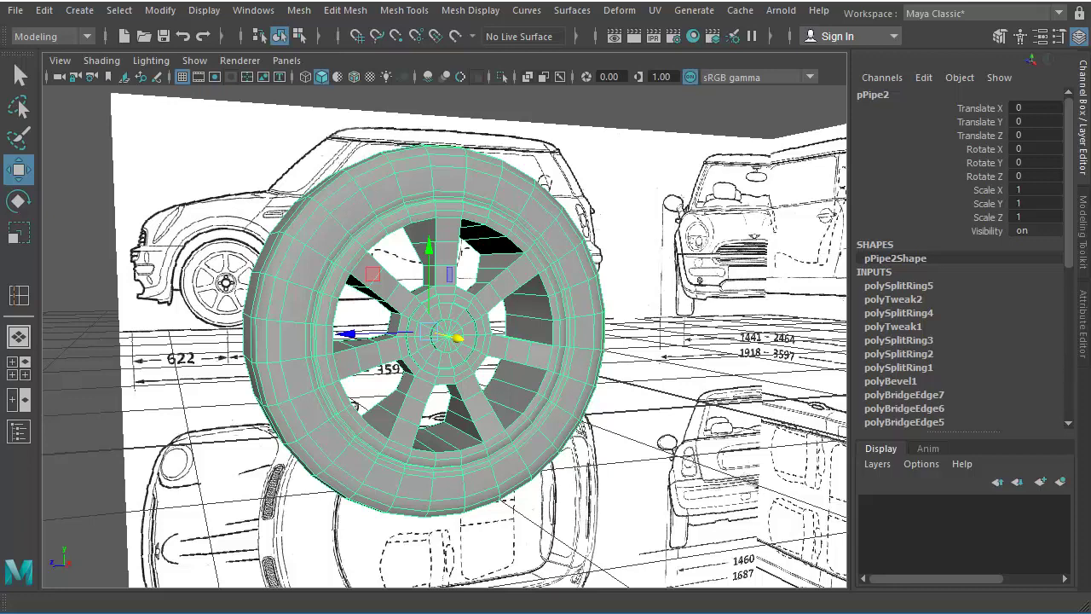
pyautogui.click(568, 348)
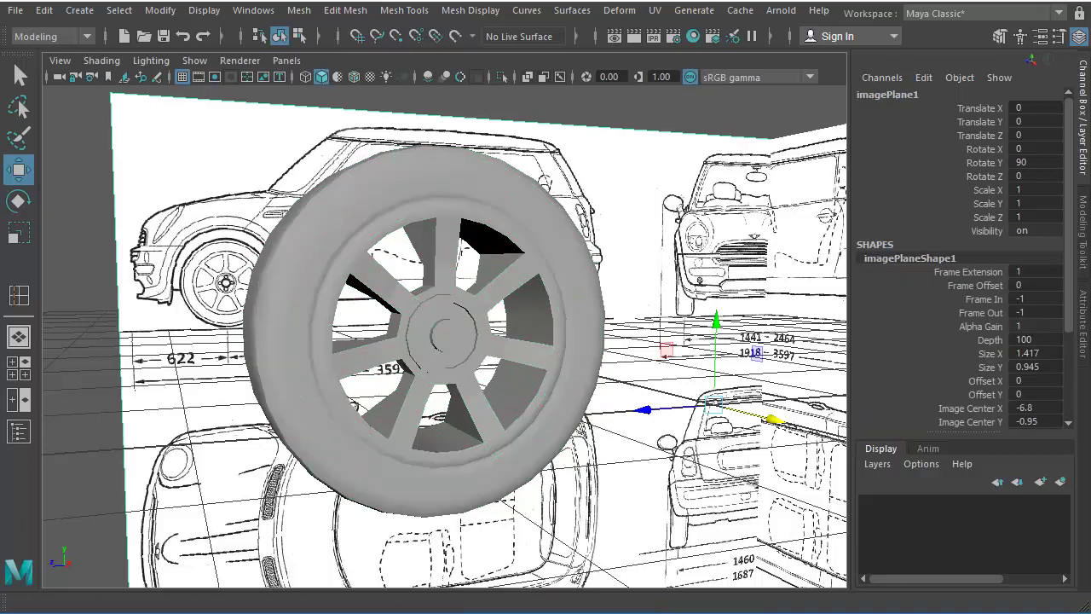
pyautogui.click(577, 349)
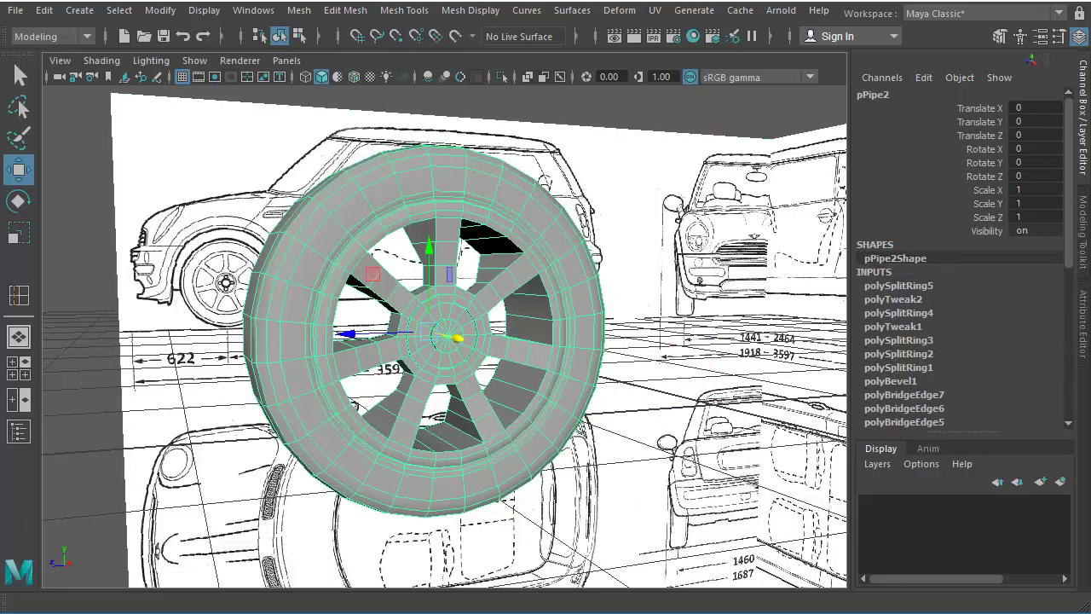